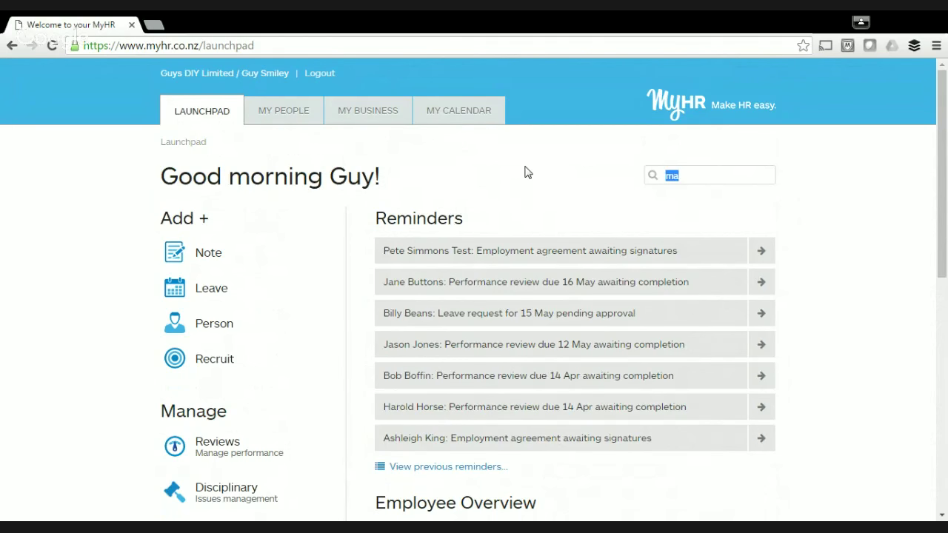
Search My People on the launchpad for 'max'.
text(max)
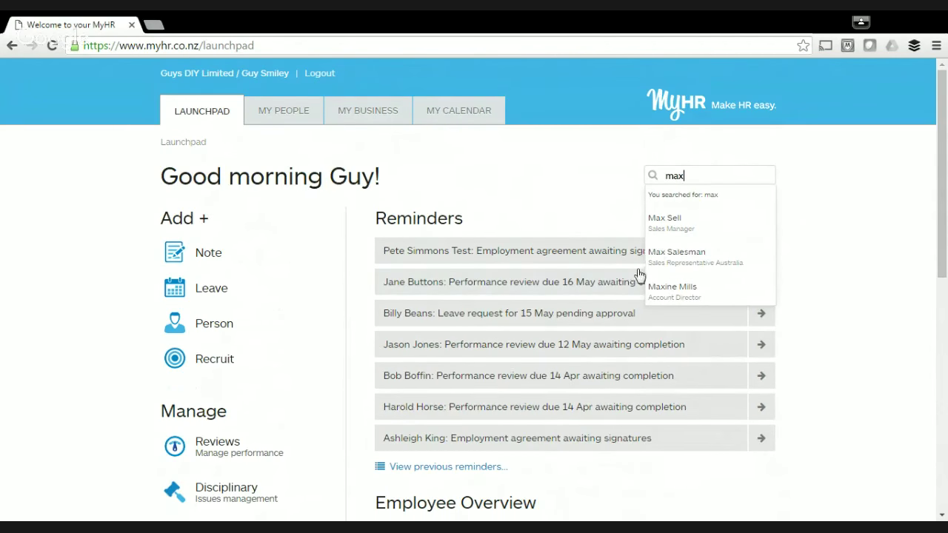
click(686, 299)
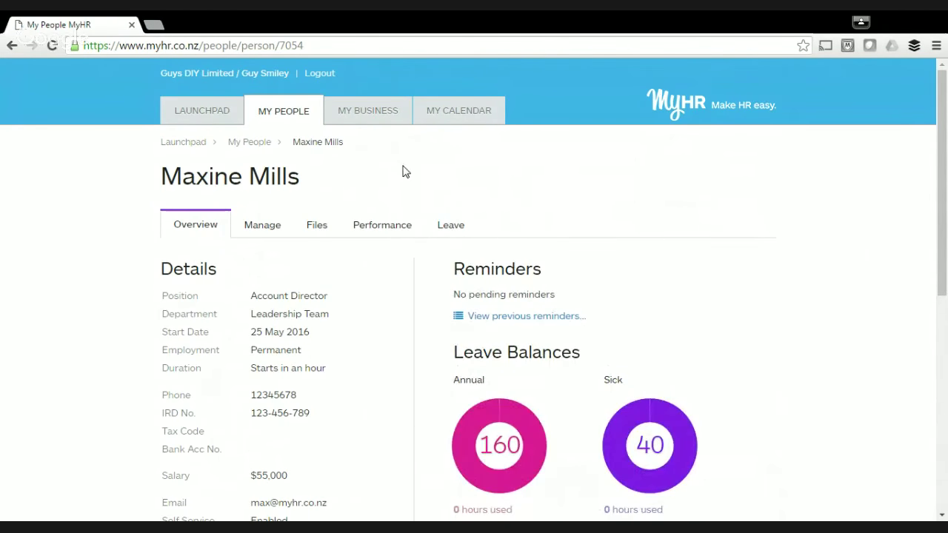
click(324, 228)
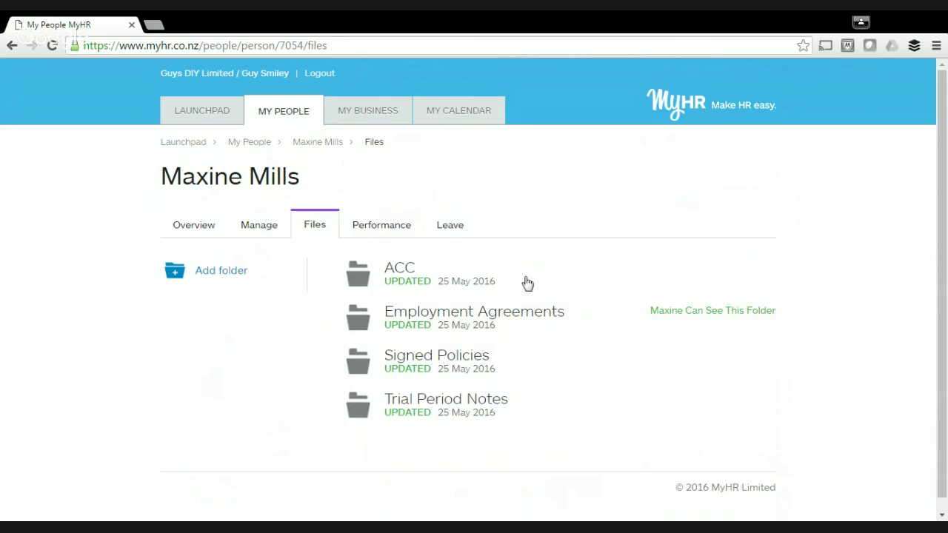
Open the Signed Policies folder among the employee's file folders.
scroll(671, 192, down, 1)
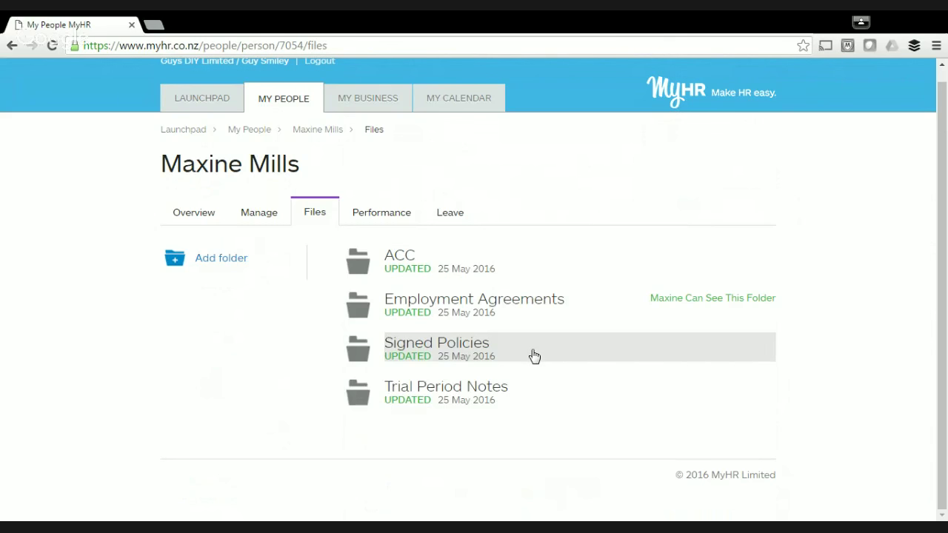
click(533, 356)
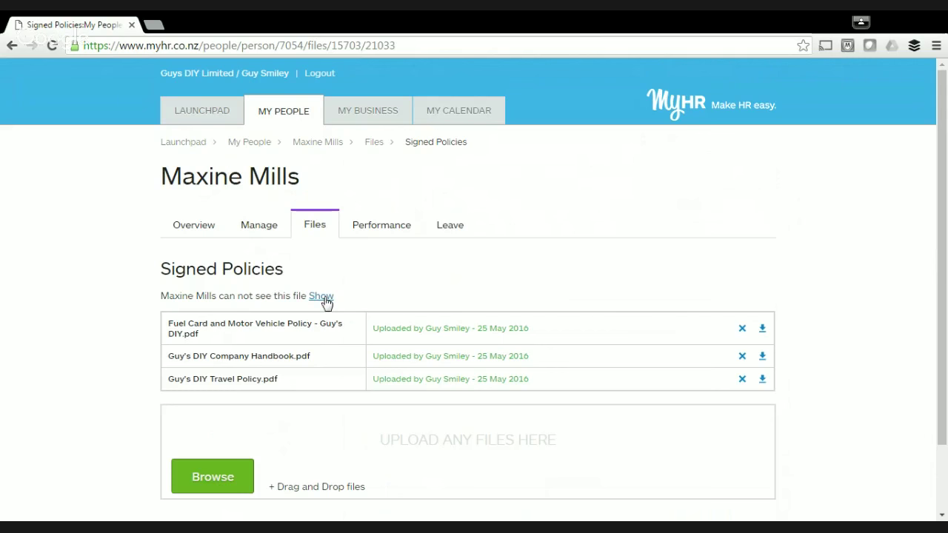
Make the Signed Policies folder visible to the employee and dismiss the saved confirmation.
click(324, 297)
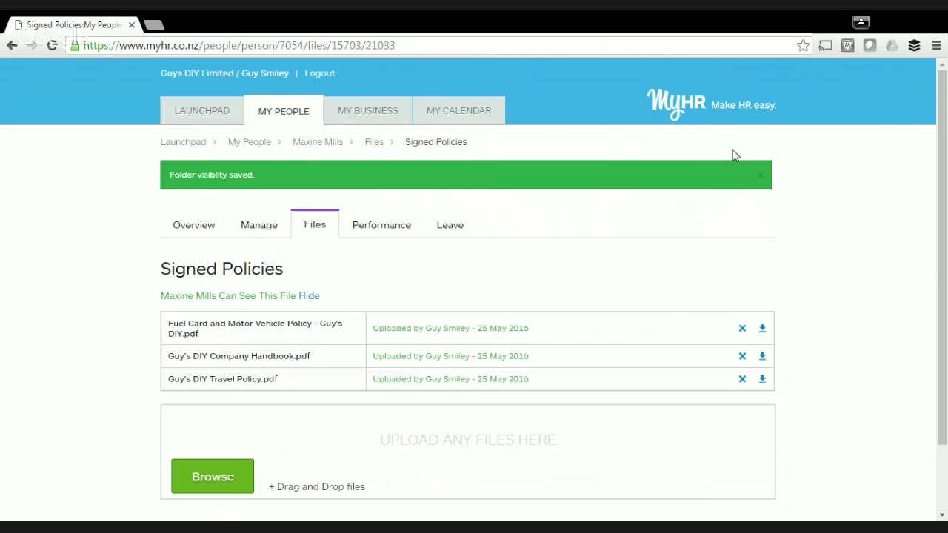
click(765, 179)
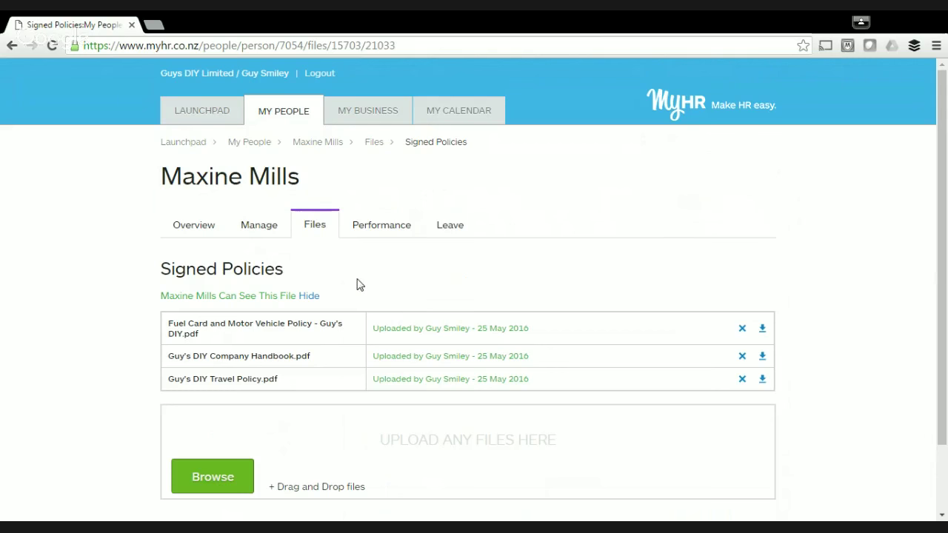
Go back to the employee's folder list to confirm Signed Policies is visible.
click(321, 233)
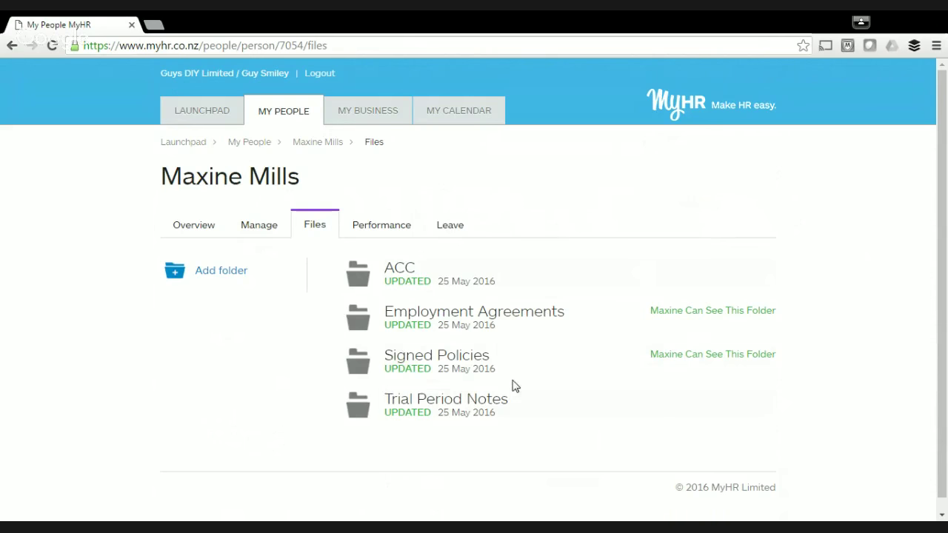
Return to the launchpad and bring up the May 2016 calendar.
click(190, 150)
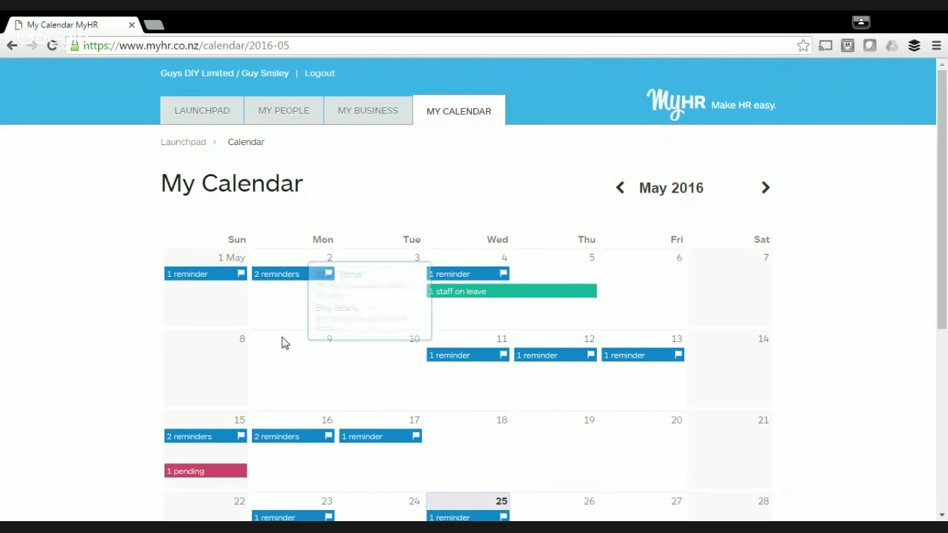
scroll(136, 304, down, 1)
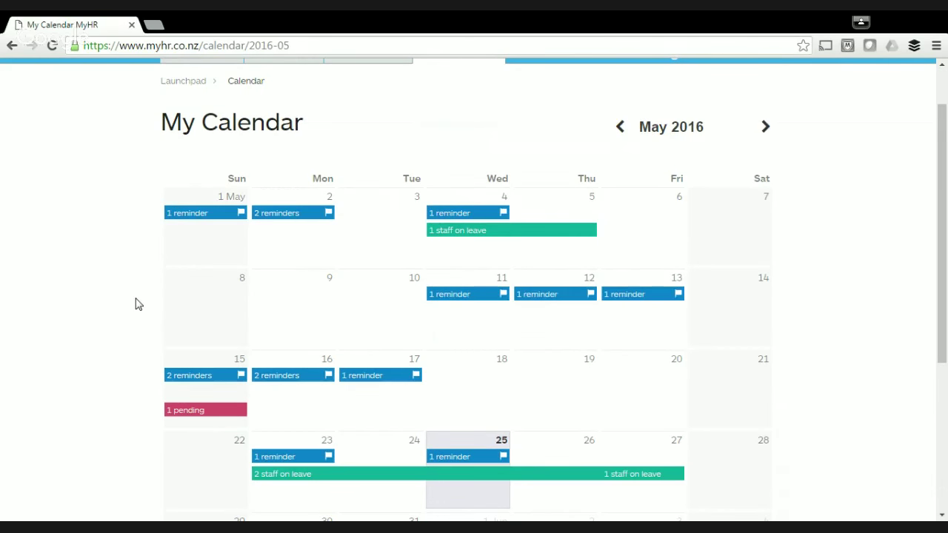
scroll(135, 303, down, 1)
mouse_move(215, 143)
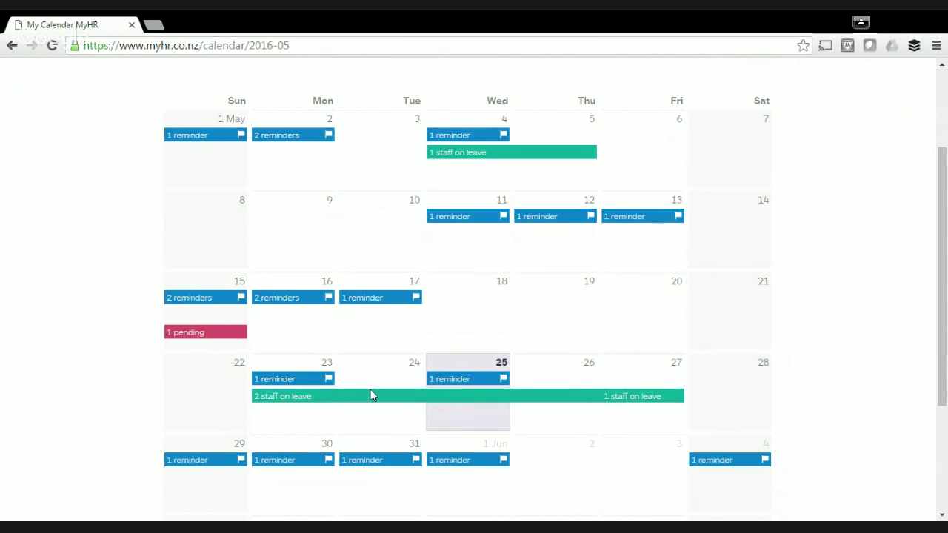
Review May 2016 staff leave and the pending request on the 15th, then return to the launchpad.
mouse_move(370, 402)
mouse_move(222, 342)
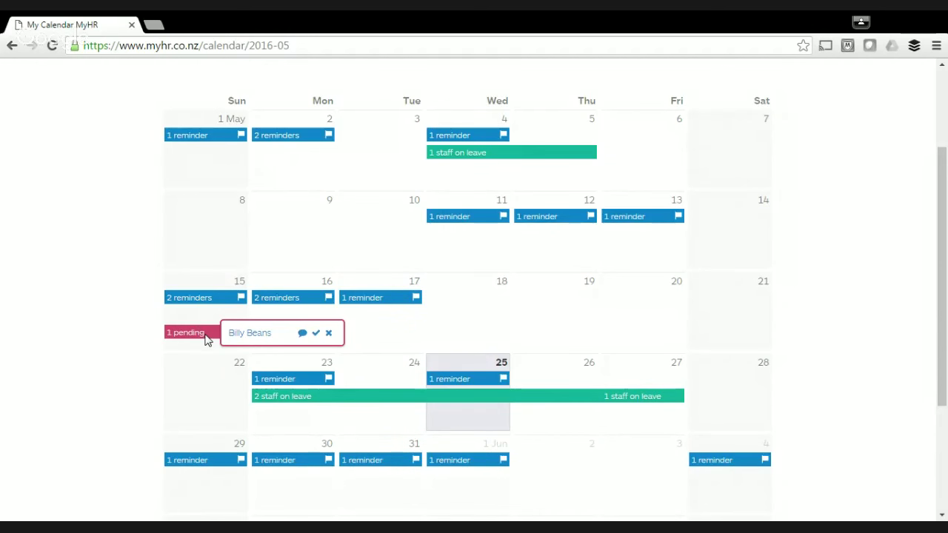
scroll(205, 339, up, 3)
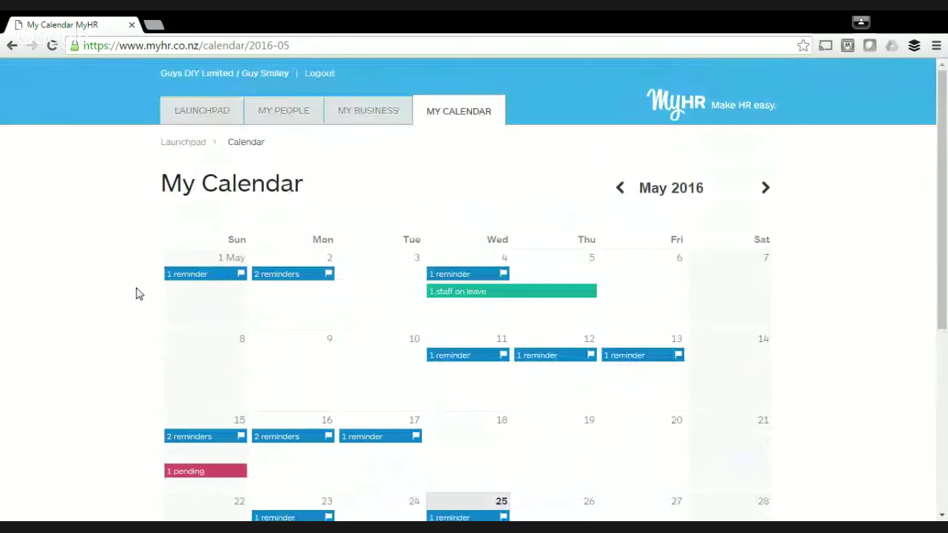
click(187, 146)
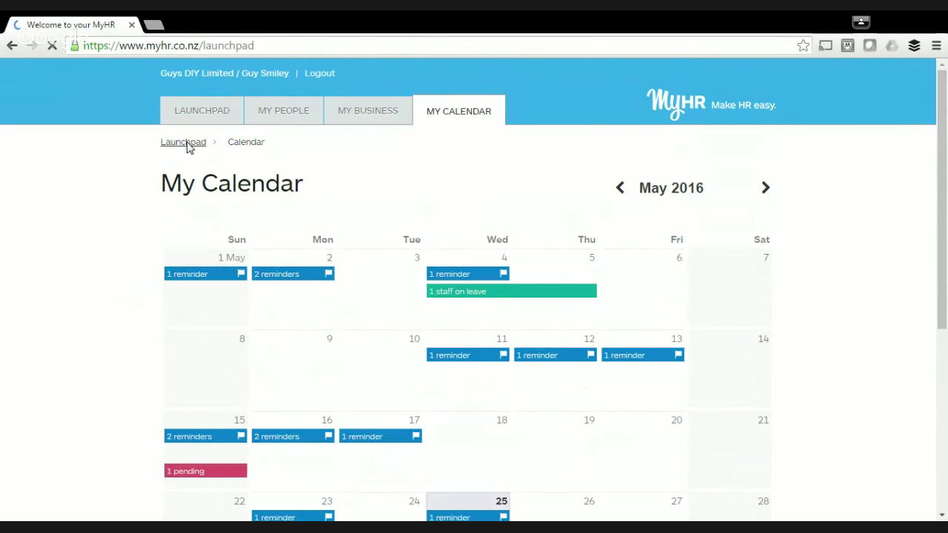
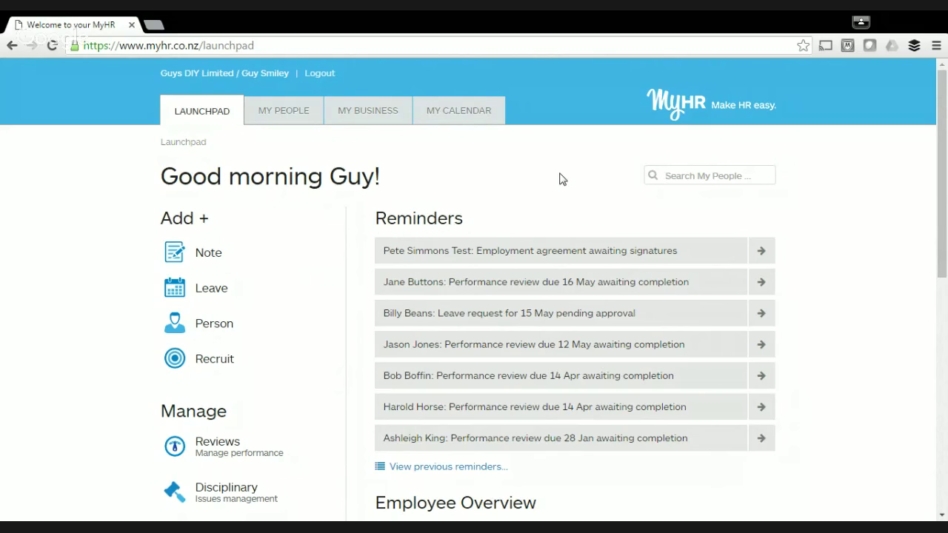
Search My People for the employee by first name and open her Account Director profile.
text(maxi)
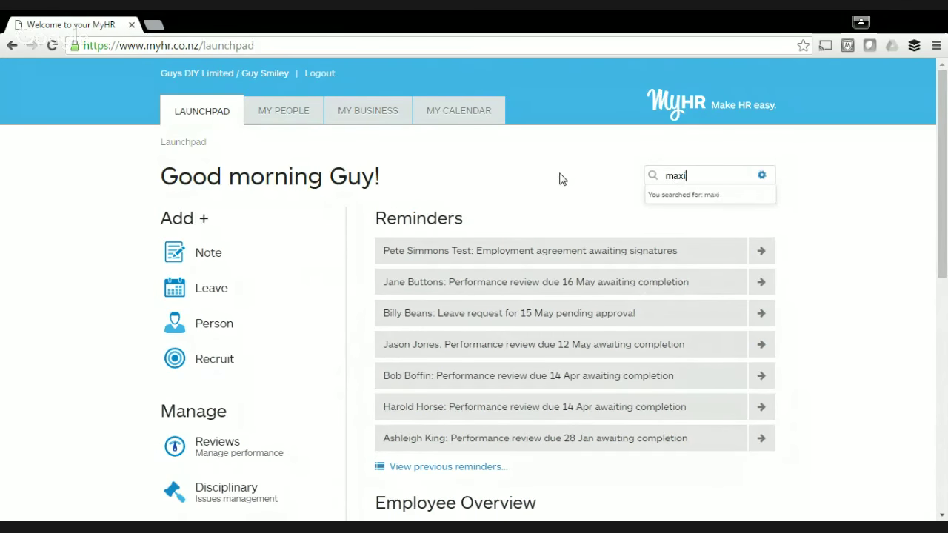
text(ne)
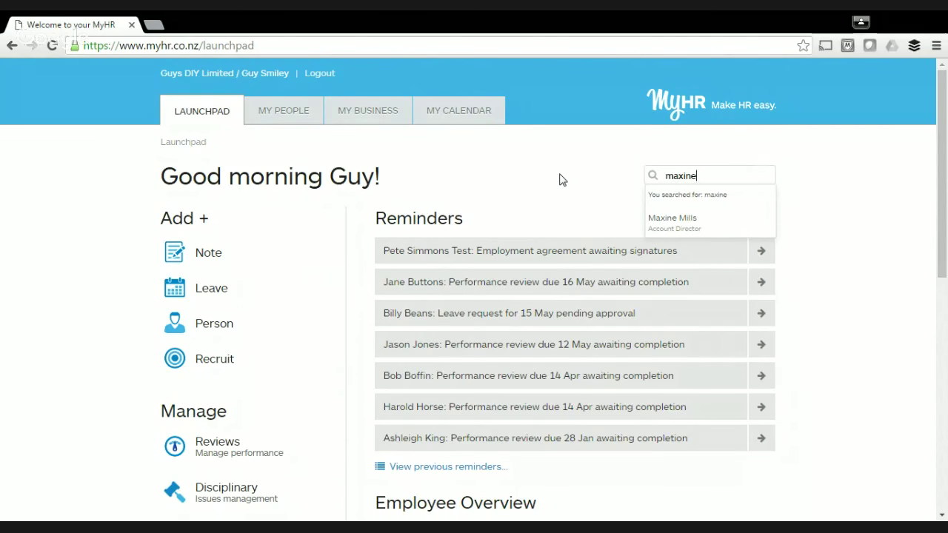
click(699, 227)
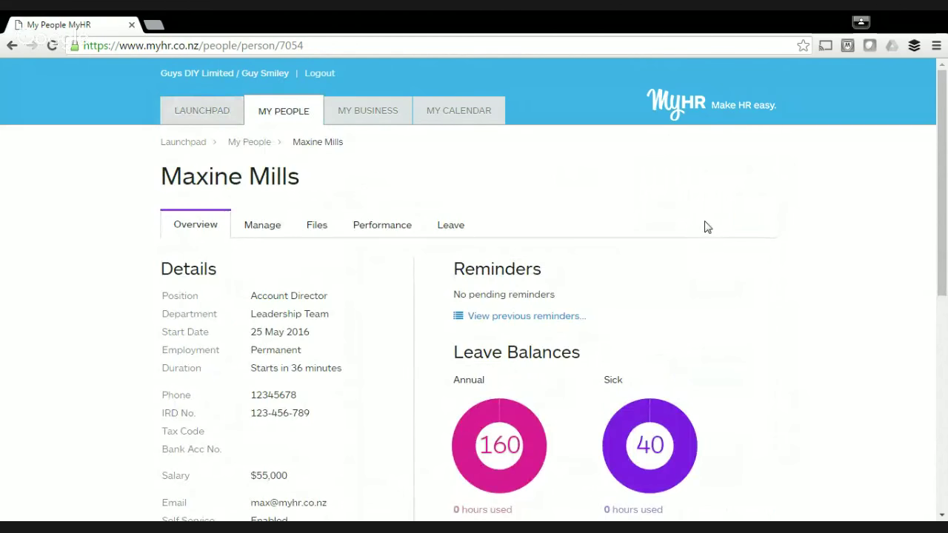
Start an Add Performance Review for the employee from her profile's Performance tab.
scroll(706, 228, down, 2)
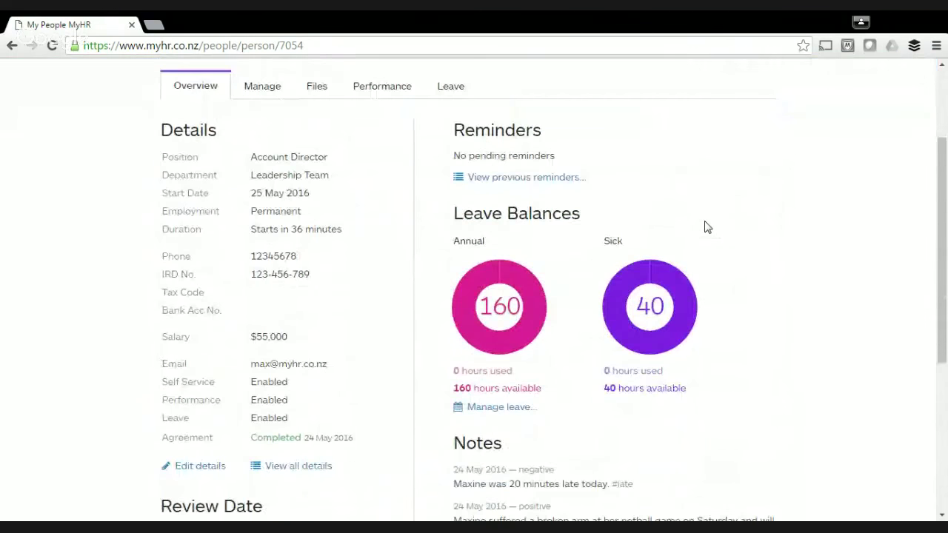
scroll(907, 198, up, 2)
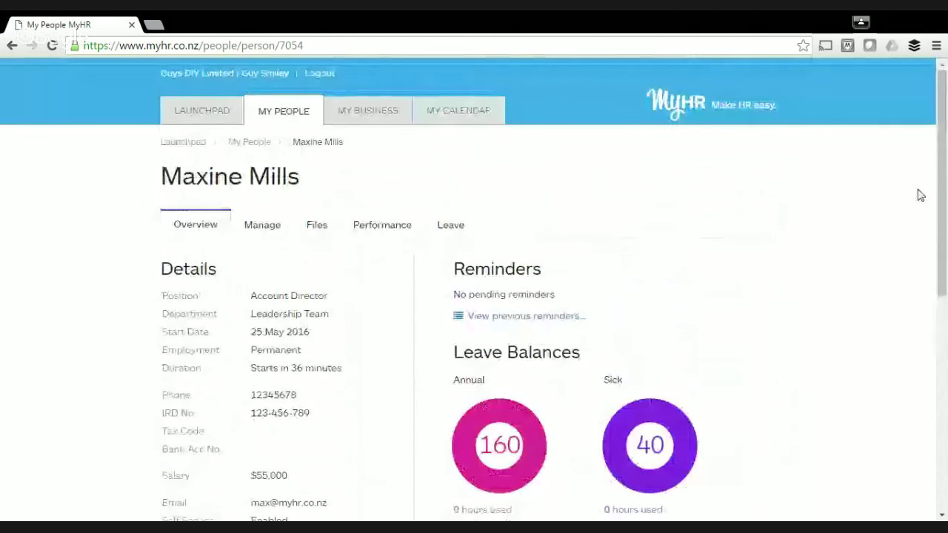
click(394, 235)
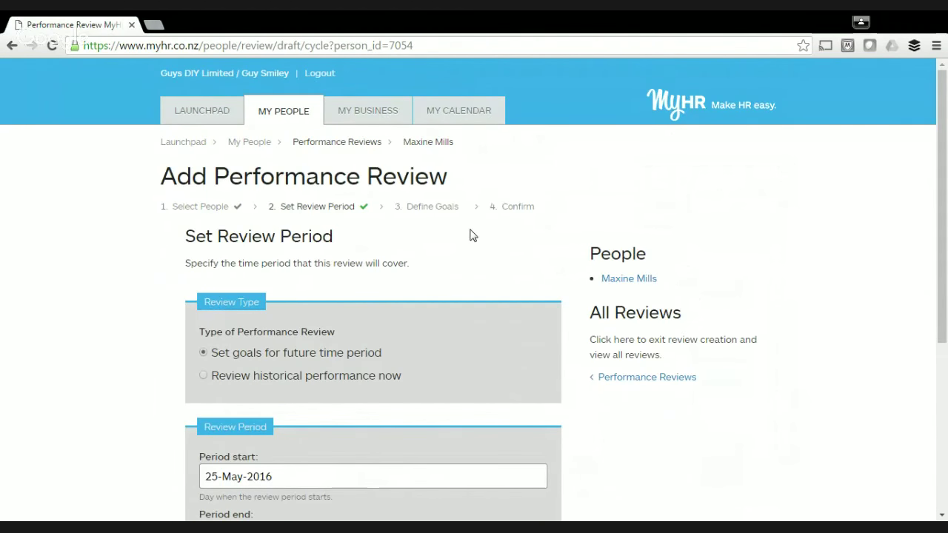
Set review reminders to '2 months before, and every 2 weeks' and continue to goals.
scroll(470, 235, down, 3)
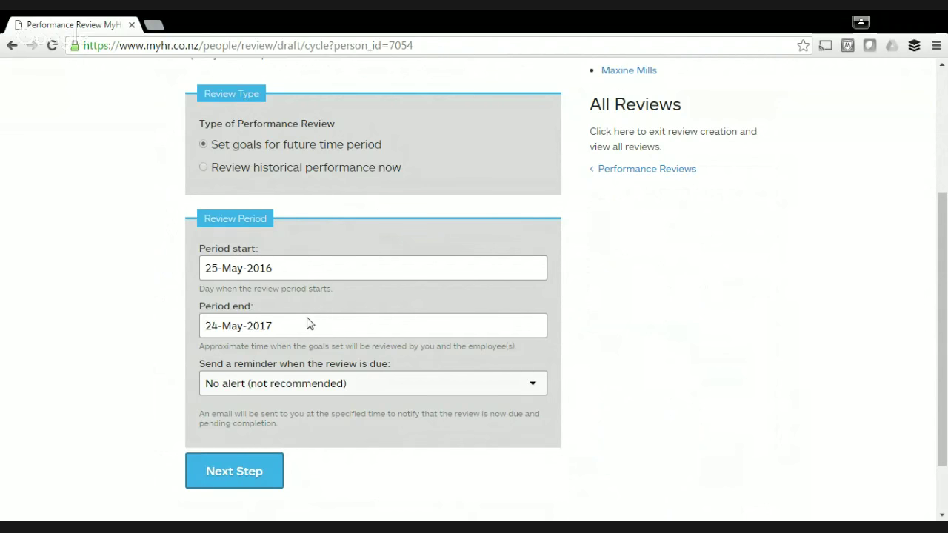
scroll(309, 323, down, 2)
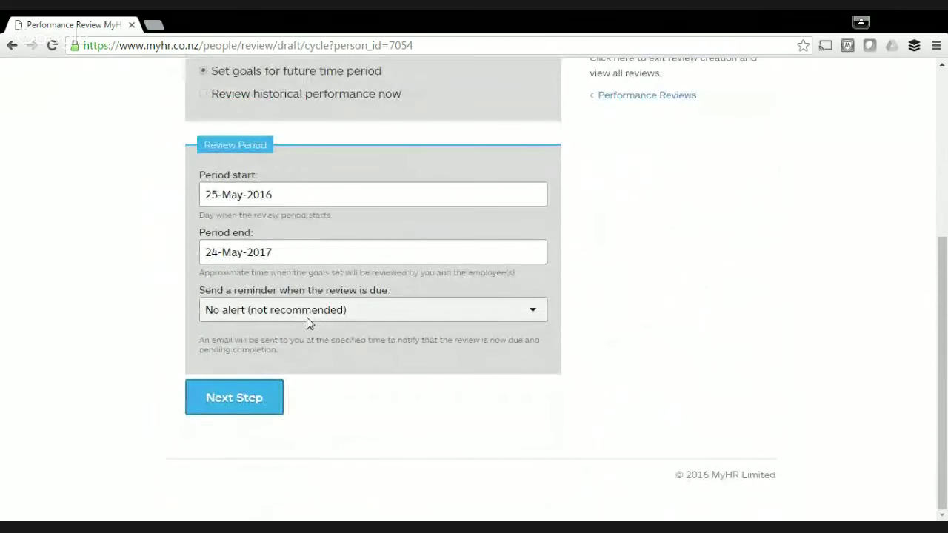
click(441, 310)
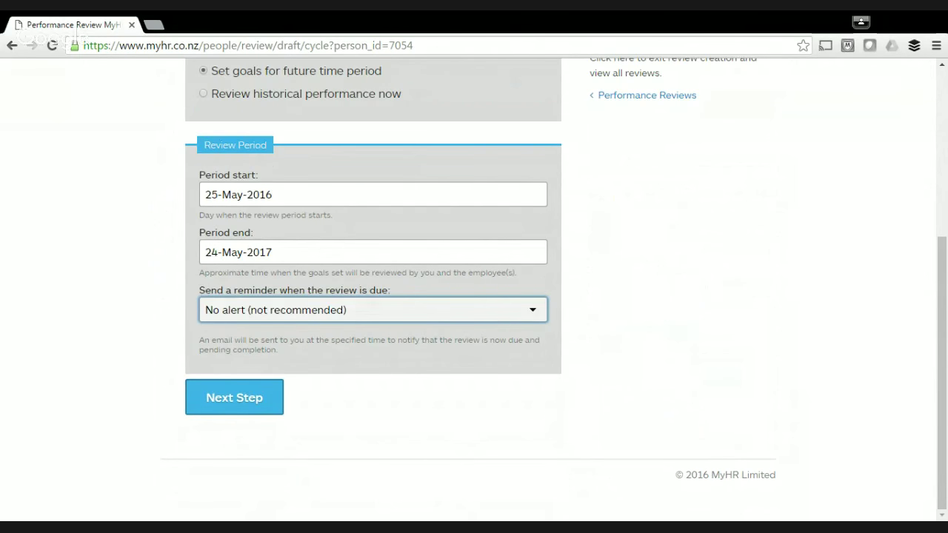
click(412, 363)
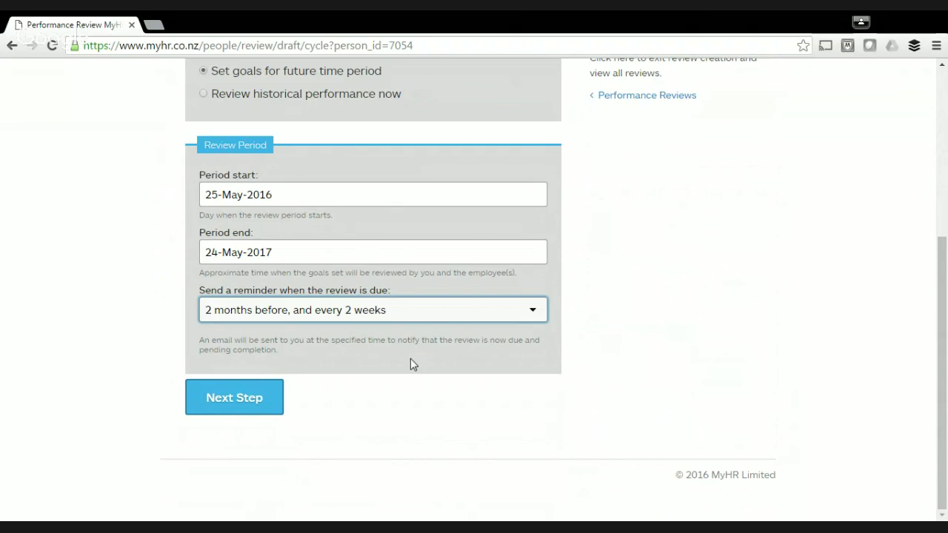
click(239, 398)
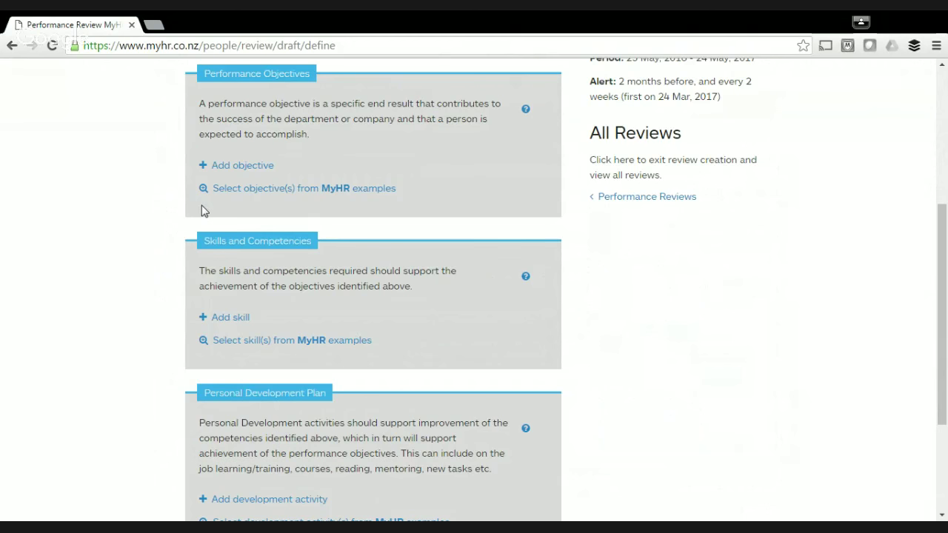
Add a new objective reading 'Clear the x product from warehouse by July.'.
scroll(205, 211, up, 1)
scroll(201, 211, up, 3)
scroll(215, 211, down, 1)
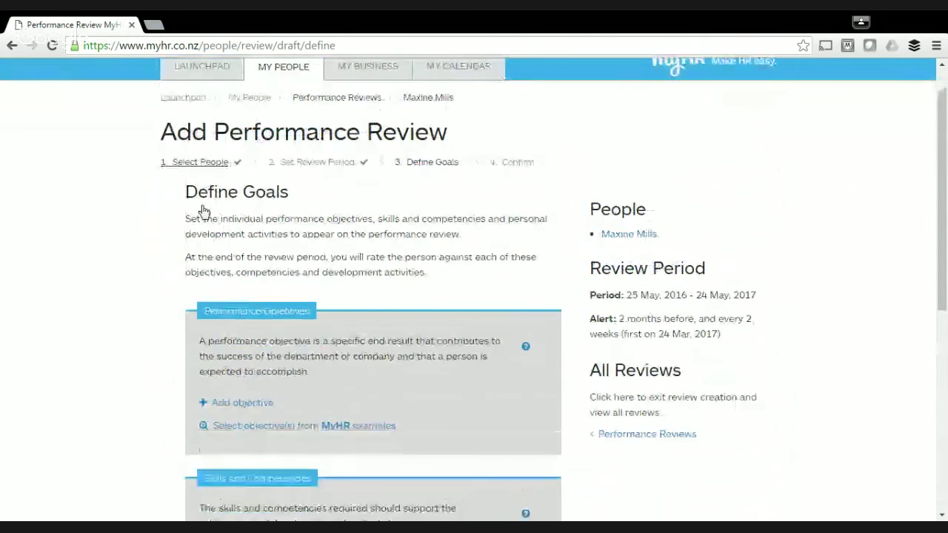
scroll(226, 209, down, 3)
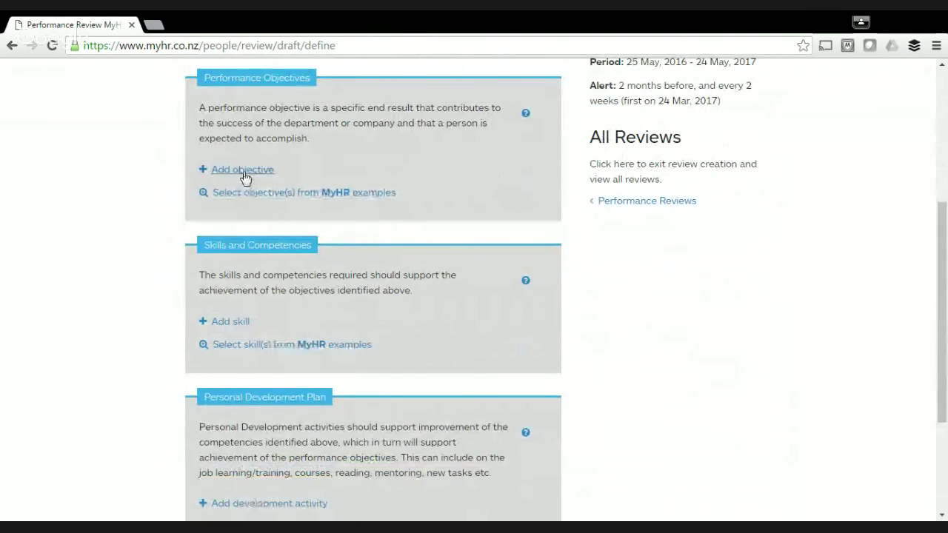
click(245, 175)
click(244, 171)
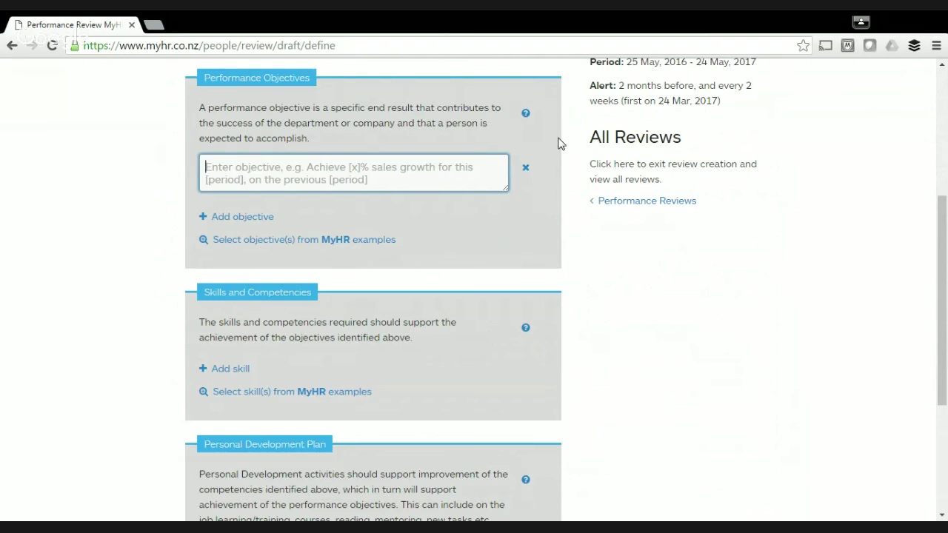
text(Clear the )
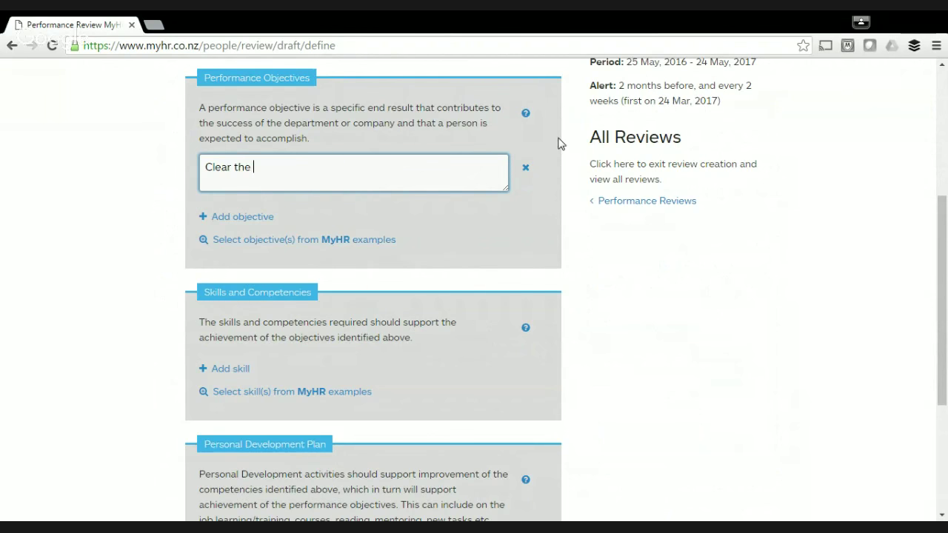
text(x product from warehouse by July)
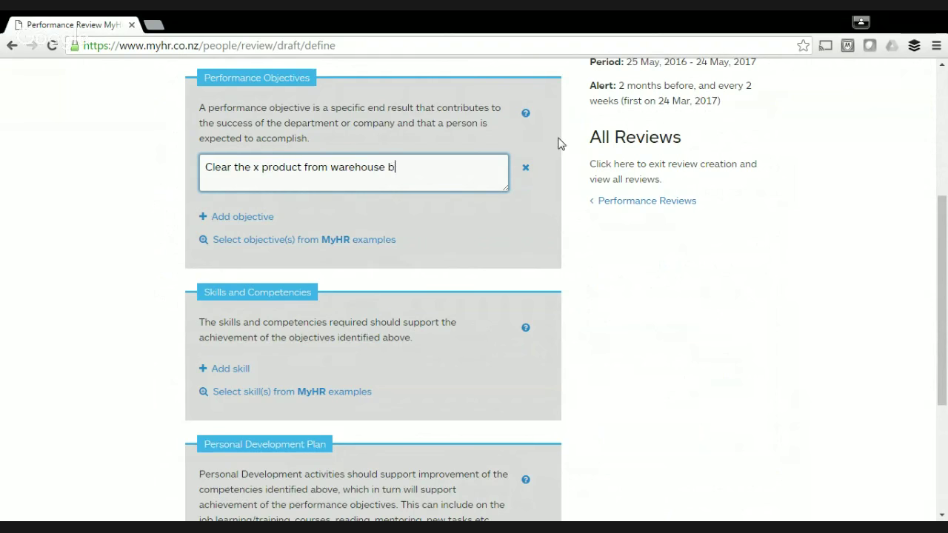
text(.)
Add the sales growth, cold calls and on-time project objectives from MyHR examples.
click(299, 249)
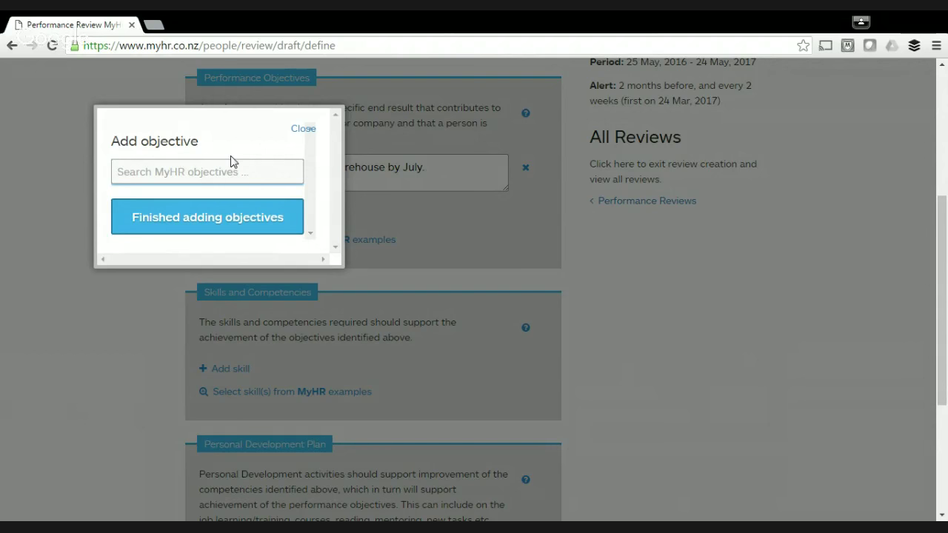
text(a)
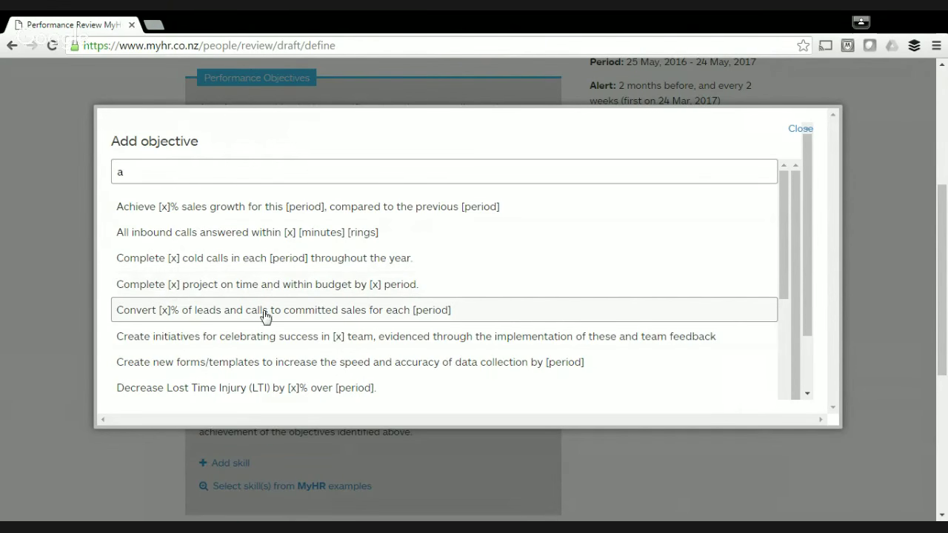
click(276, 289)
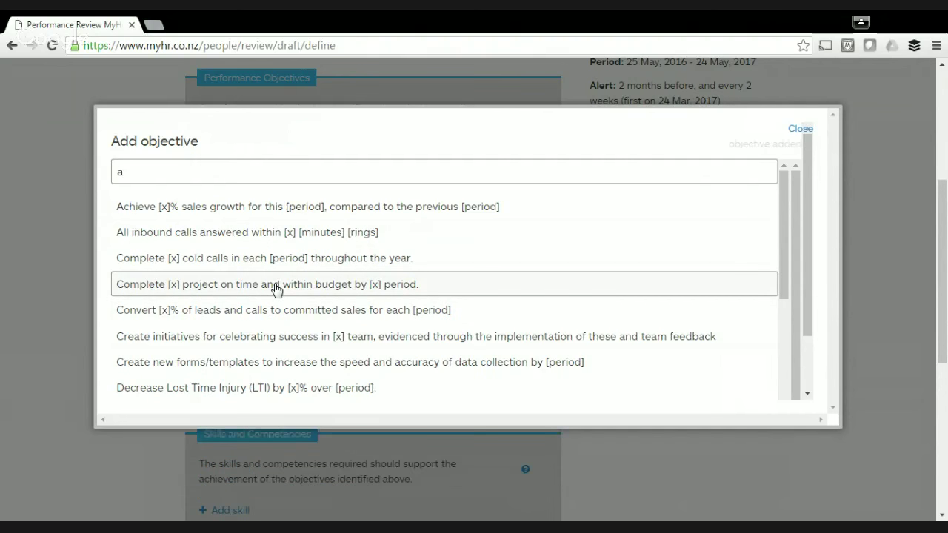
drag(784, 242, 782, 373)
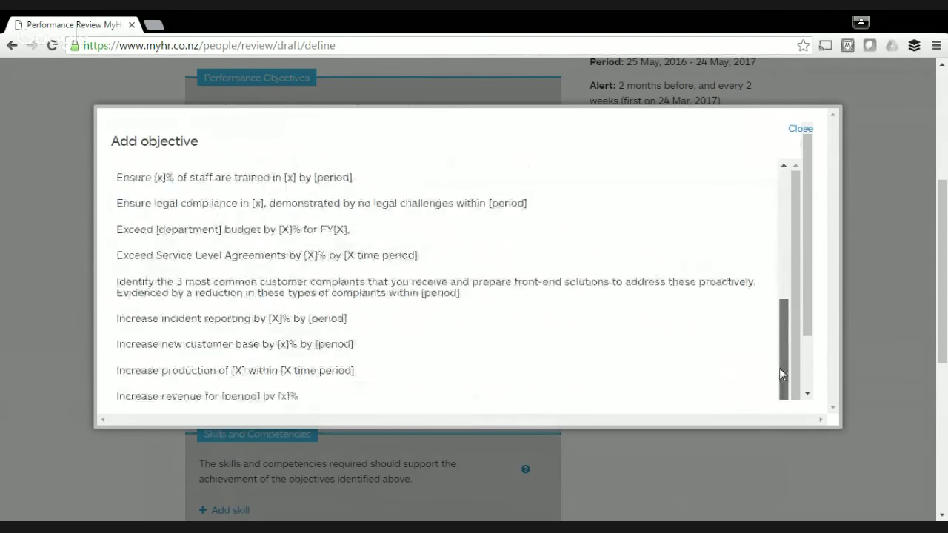
scroll(649, 349, down, 5)
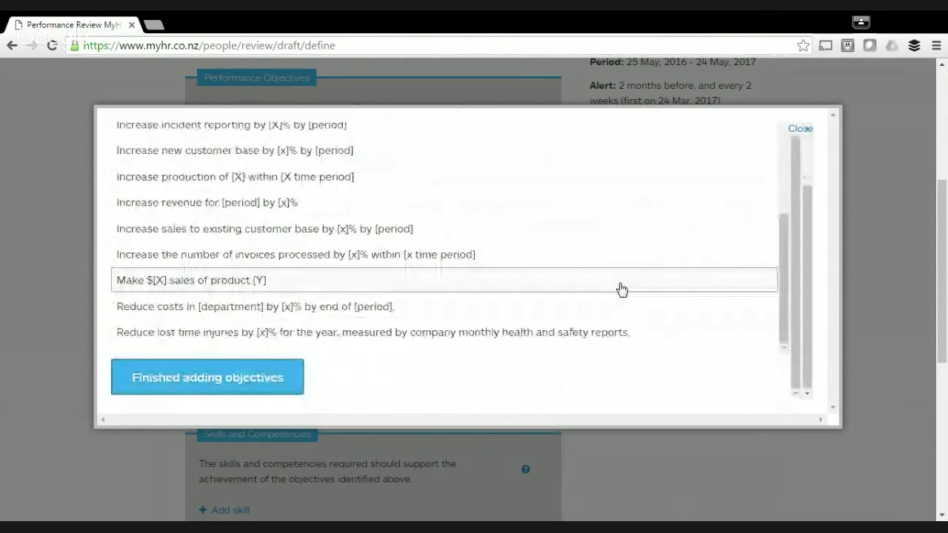
click(266, 385)
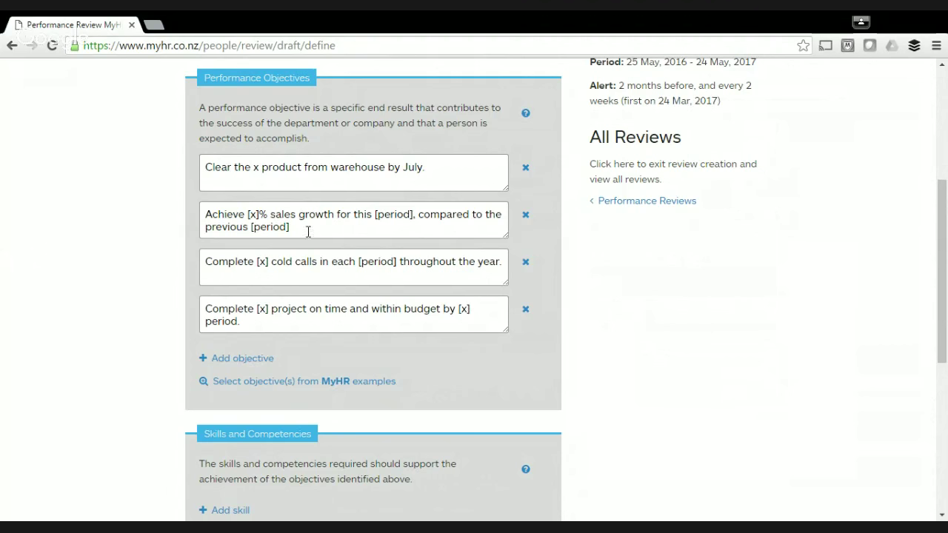
Fill the sales growth objective's placeholders with 50 and FY.
click(257, 216)
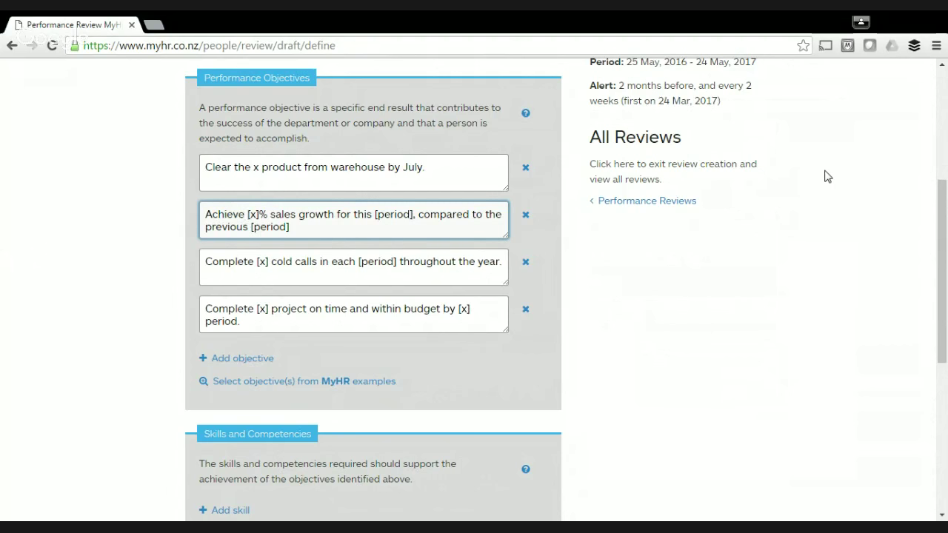
key(shift+Left)
key(shift+Left)
key(shift+Left)
text(50)
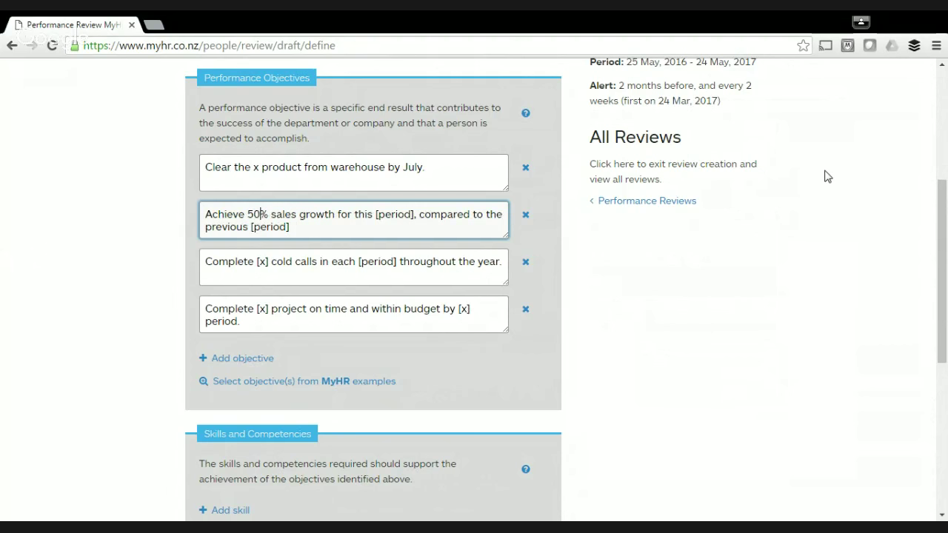
key(ctrl+Right)
key(ctrl+shift+Right)
key(ctrl+shift+Left)
key(shift+Right)
key(shift+Right)
key(shift+Right)
key(shift+Right)
key(shift+Right)
key(shift+Right)
key(shift+Right)
key(shift+Right)
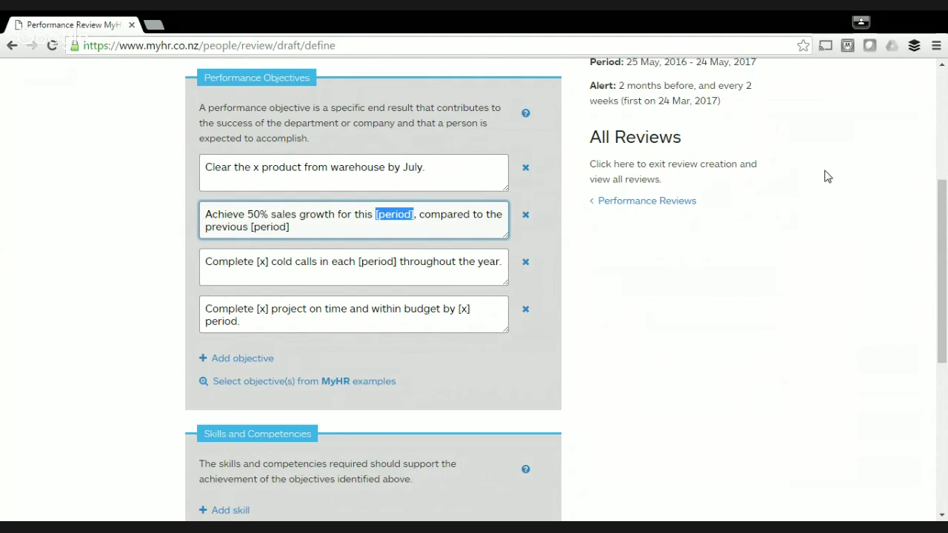
text(FY)
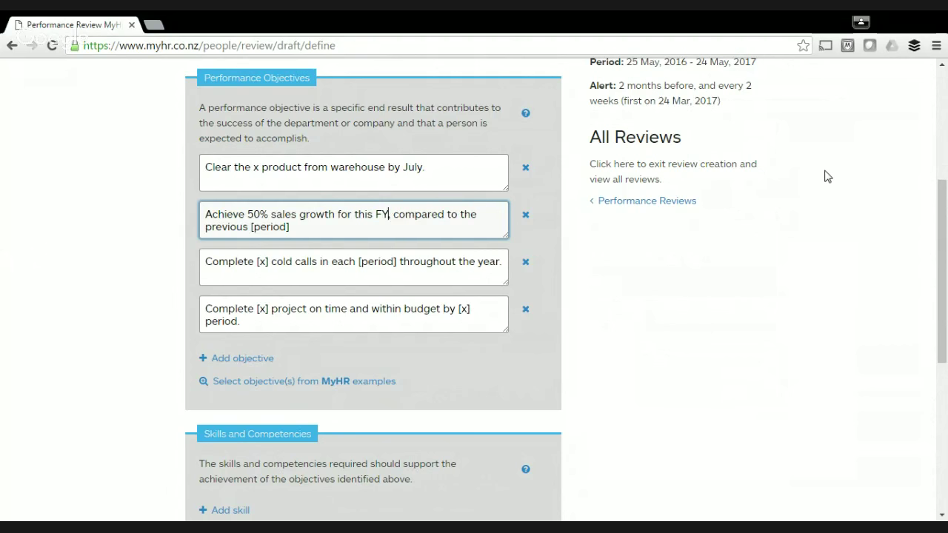
text(,)
key(ctrl+Right)
key(ctrl+Right)
key(ctrl+Right)
key(ctrl+Right)
key(shift+End)
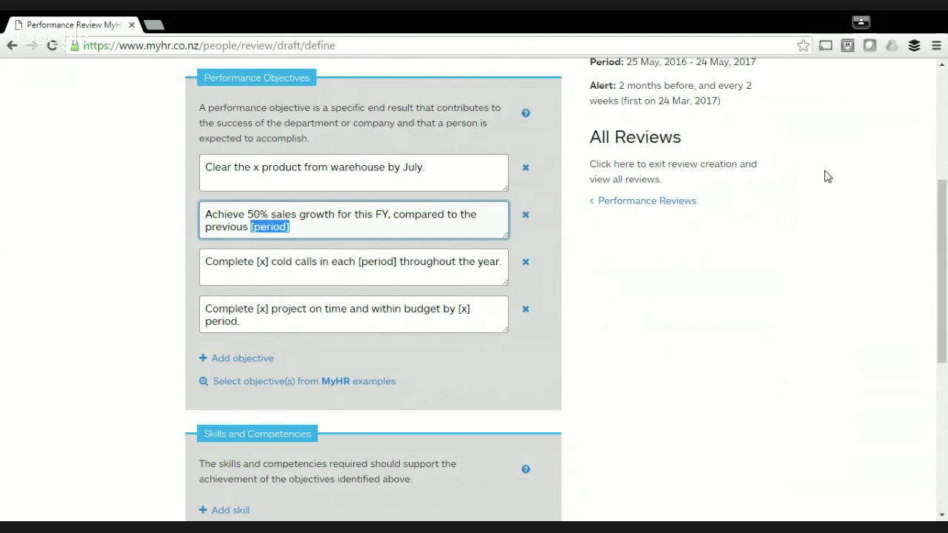
text(FY)
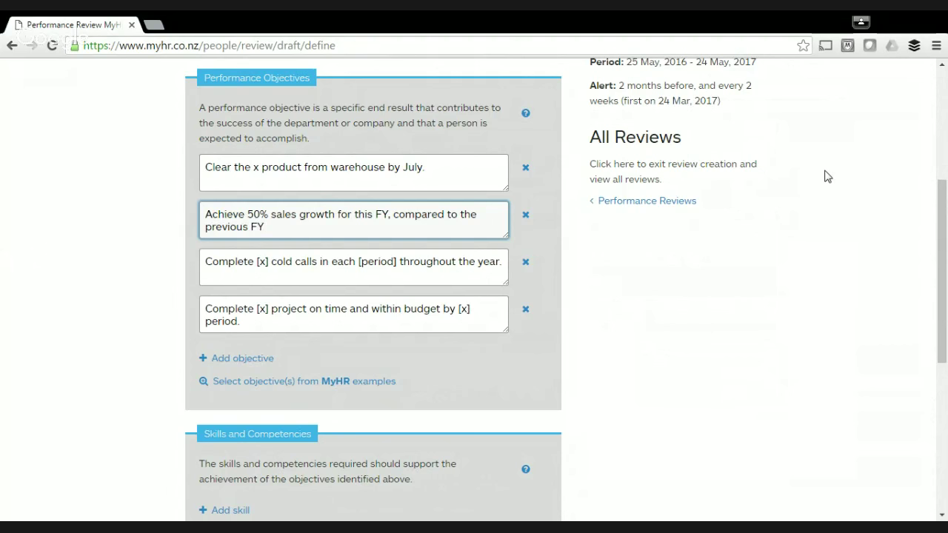
Set the cold-calls objective to 100 calls per month.
click(265, 263)
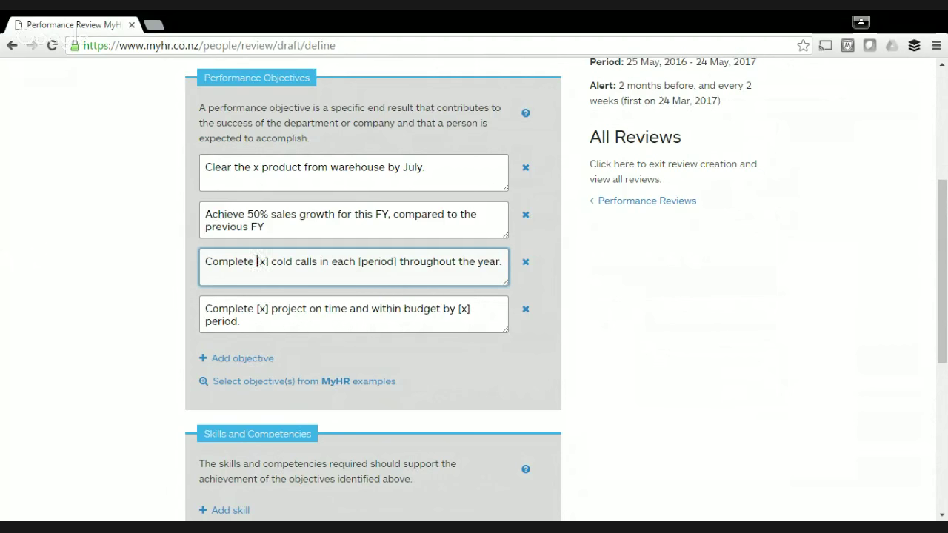
drag(257, 262, 268, 261)
text(100)
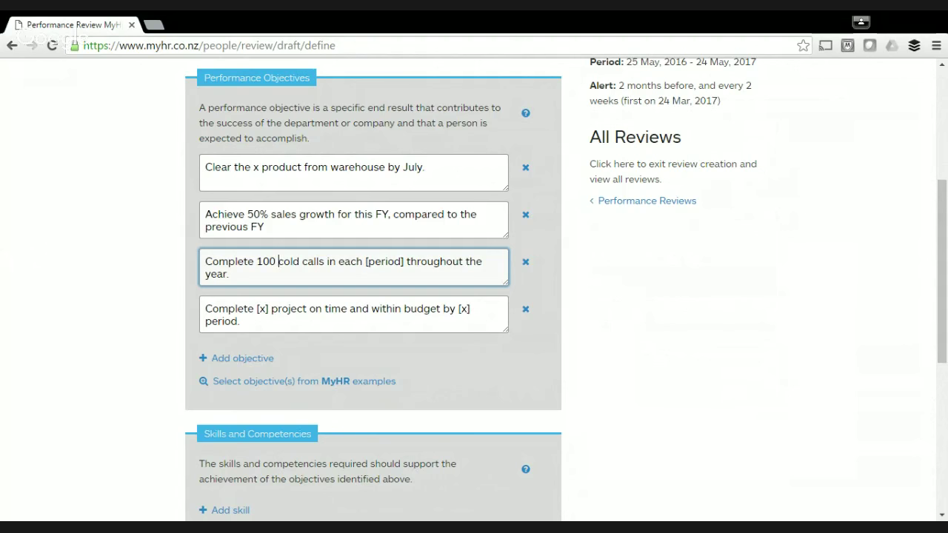
drag(365, 261, 404, 261)
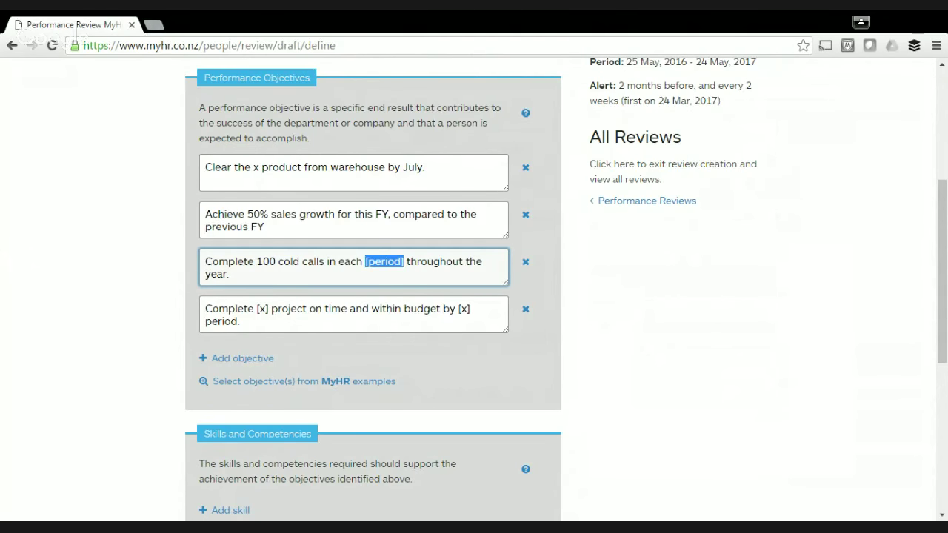
text(month)
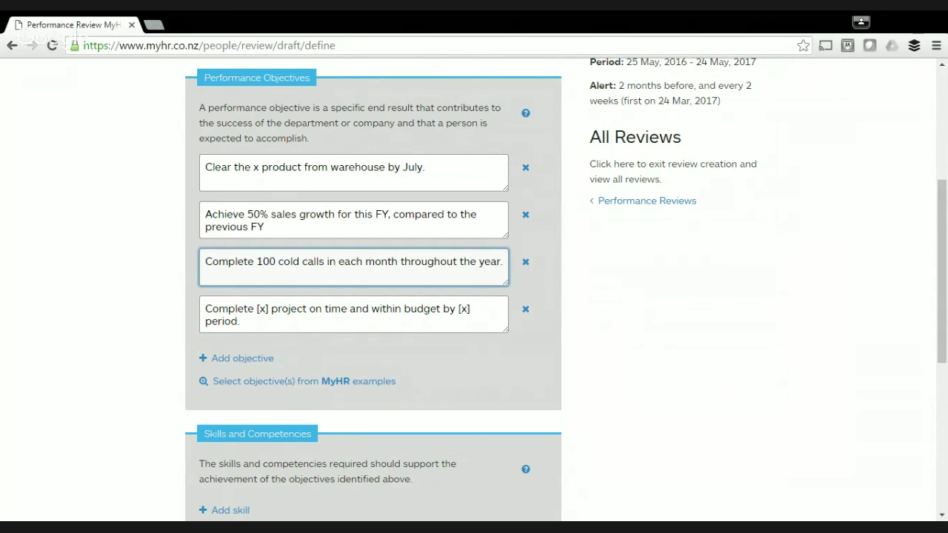
Reword the project objective to complete the CRM tidy up project by September.
click(266, 308)
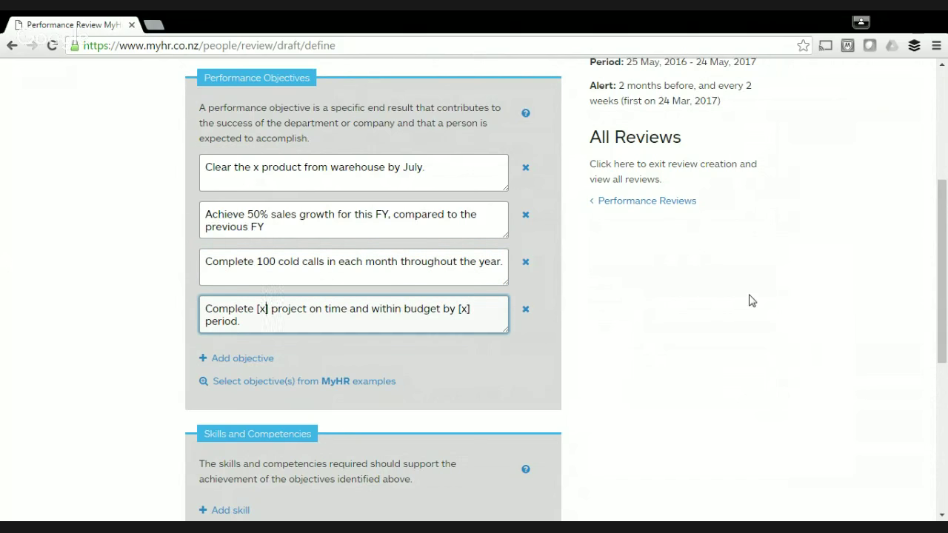
key(Left)
key(shift+Right)
key(shift+Right)
key(shift+Right)
key(shift+Right)
key(BackSpace)
text(the DRM)
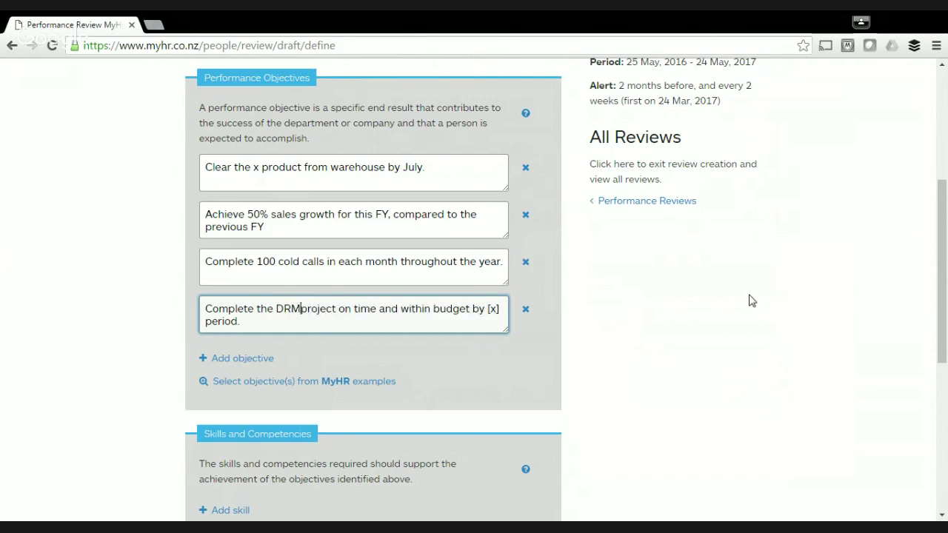
key(BackSpace)
key(BackSpace)
key(BackSpace)
text(CRM T)
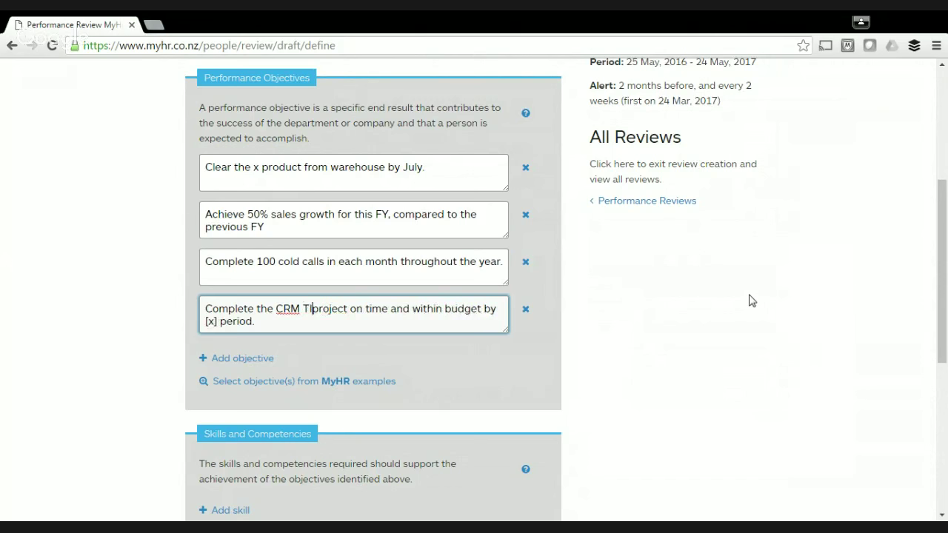
key(BackSpace)
text(tidy up)
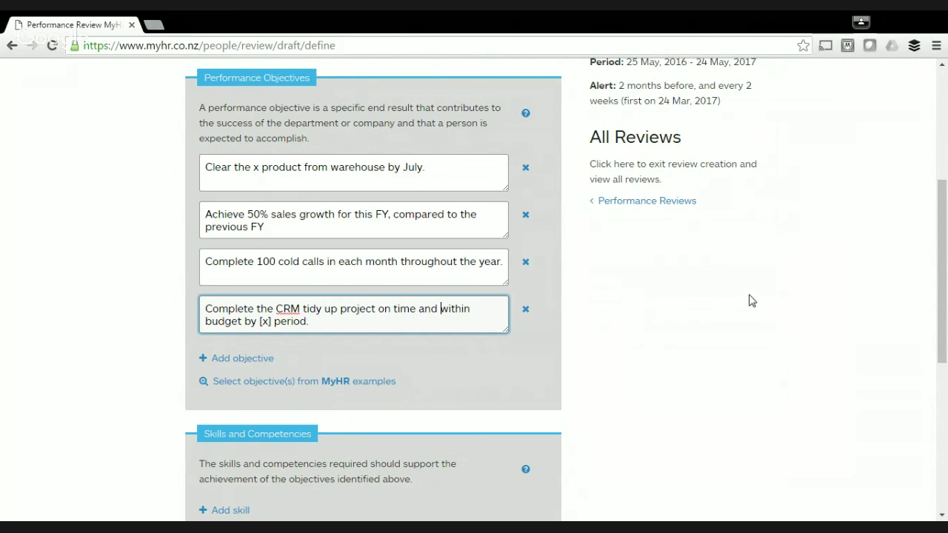
key(ctrl+Right)
key(ctrl+Right)
key(ctrl+Right)
key(ctrl+Right)
key(ctrl+Right)
key(shift+Right)
key(shift+Right)
key(shift+Right)
key(shift+Right)
key(shift+Left)
text(September)
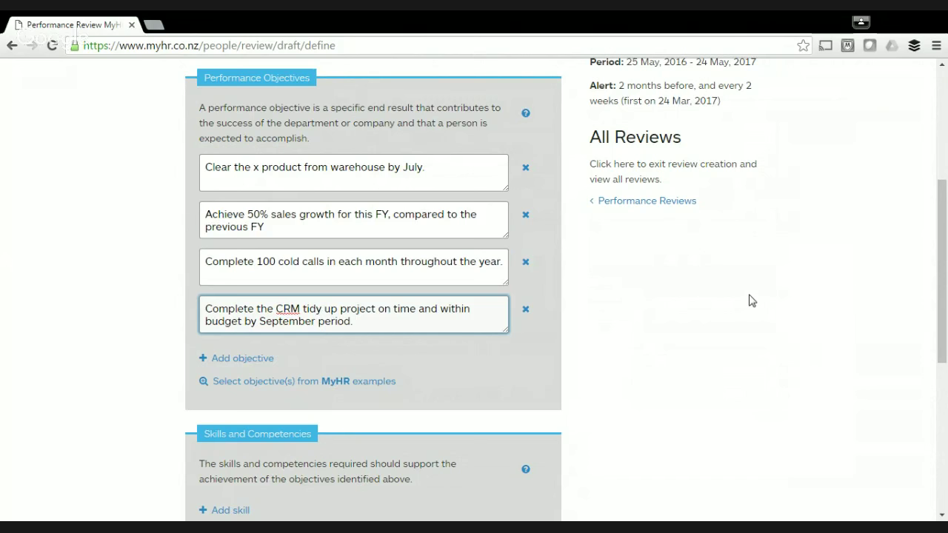
key(shift+End)
key(BackSpace)
text(.)
Add the Analytical Thinking and Communication example skills to the review.
scroll(29, 237, down, 4)
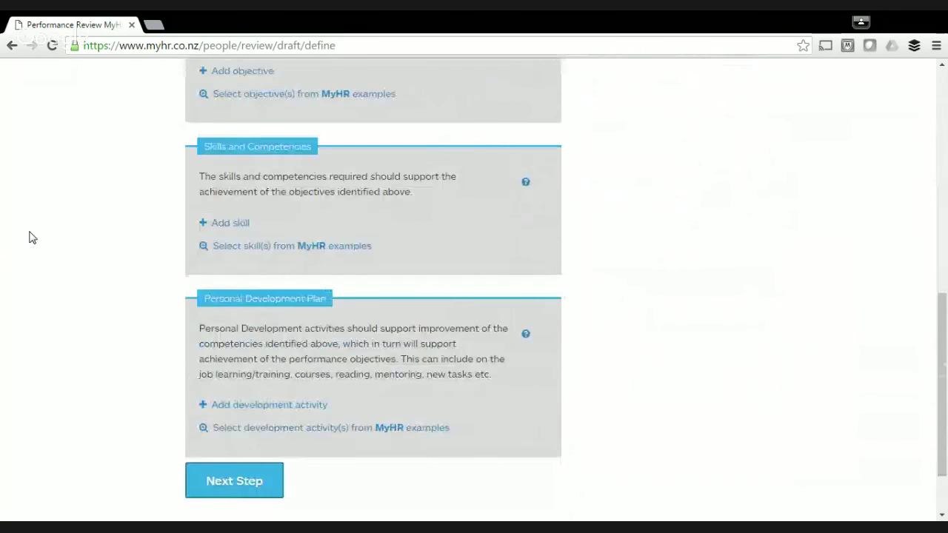
scroll(29, 237, down, 1)
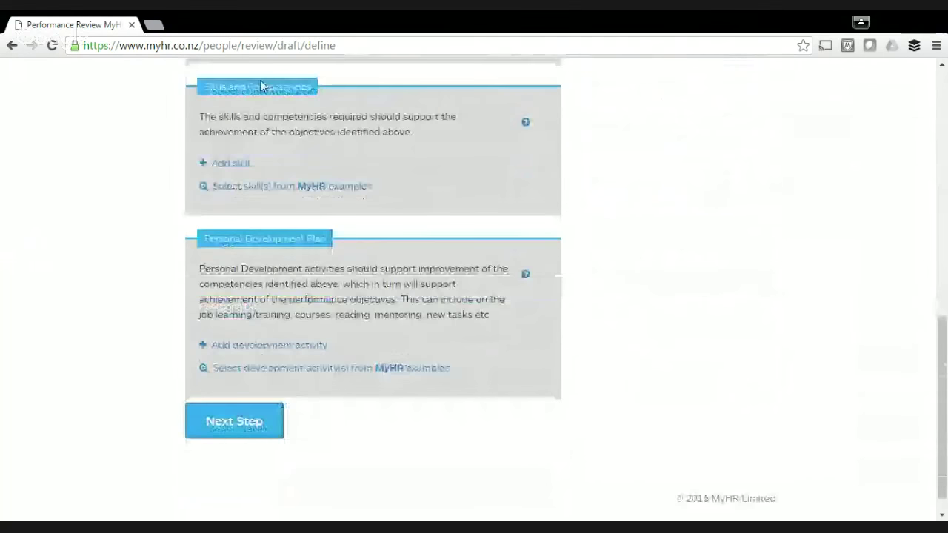
click(279, 191)
text(a)
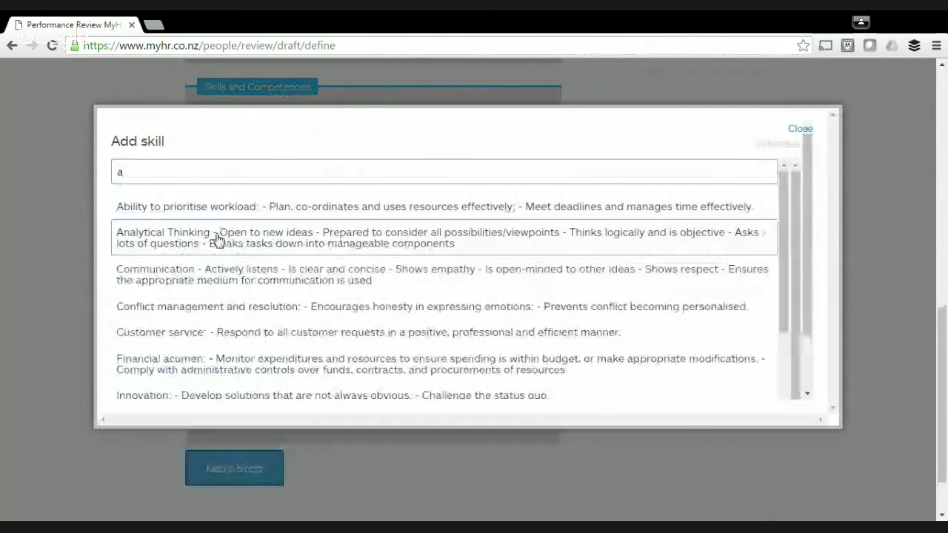
click(290, 287)
scroll(288, 286, down, 8)
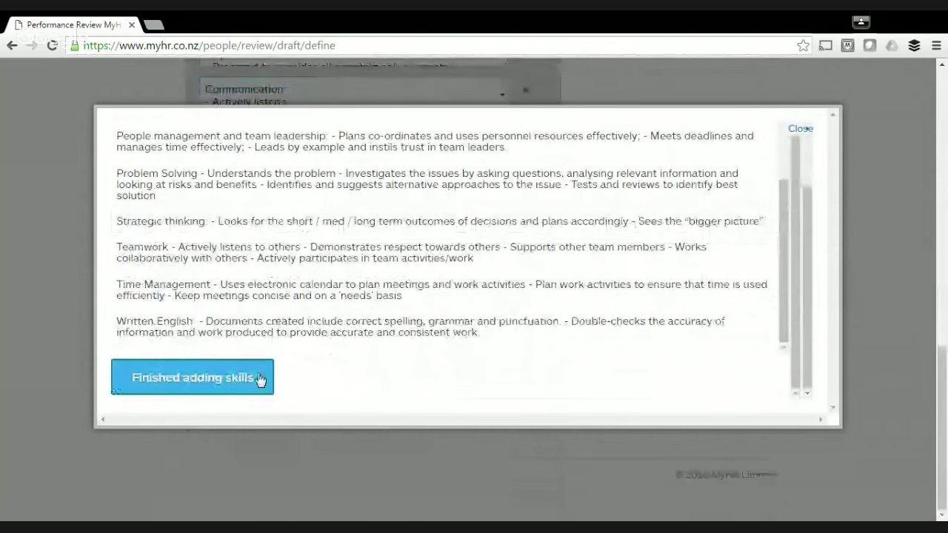
click(259, 379)
scroll(103, 267, up, 4)
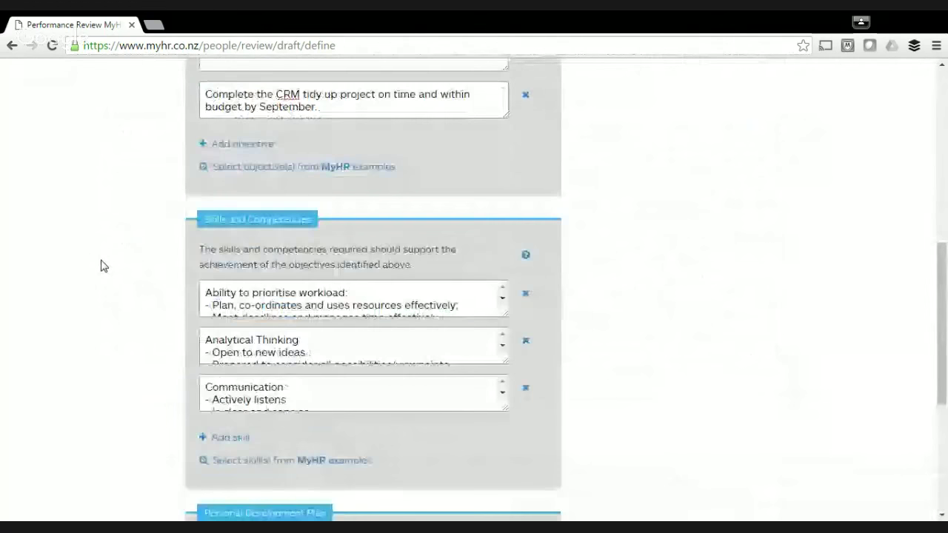
scroll(101, 265, up, 2)
scroll(148, 268, down, 3)
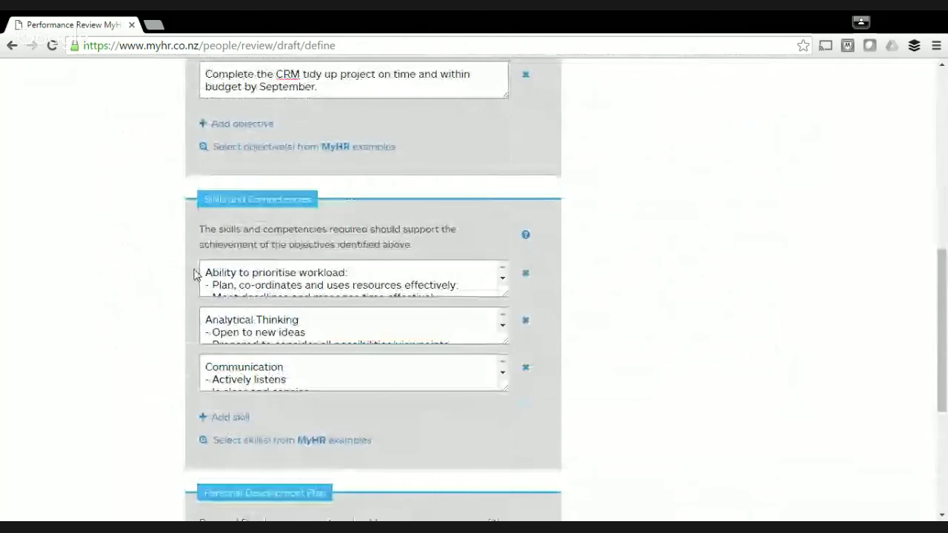
click(316, 327)
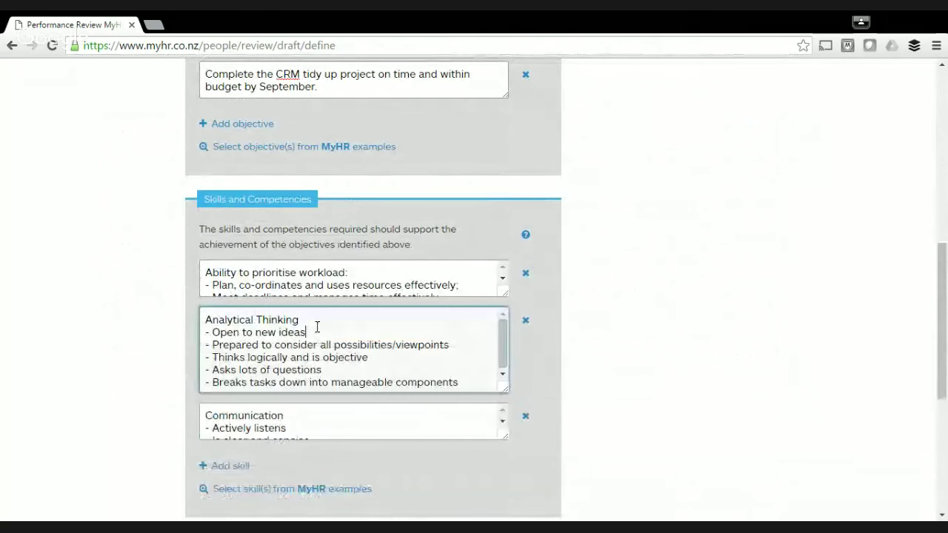
click(361, 286)
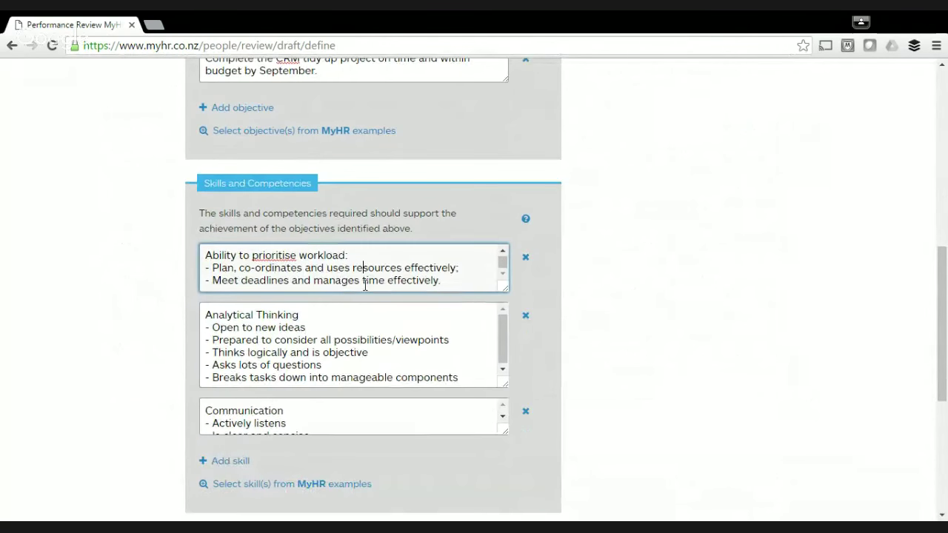
scroll(333, 318, down, 1)
click(306, 357)
scroll(124, 349, down, 2)
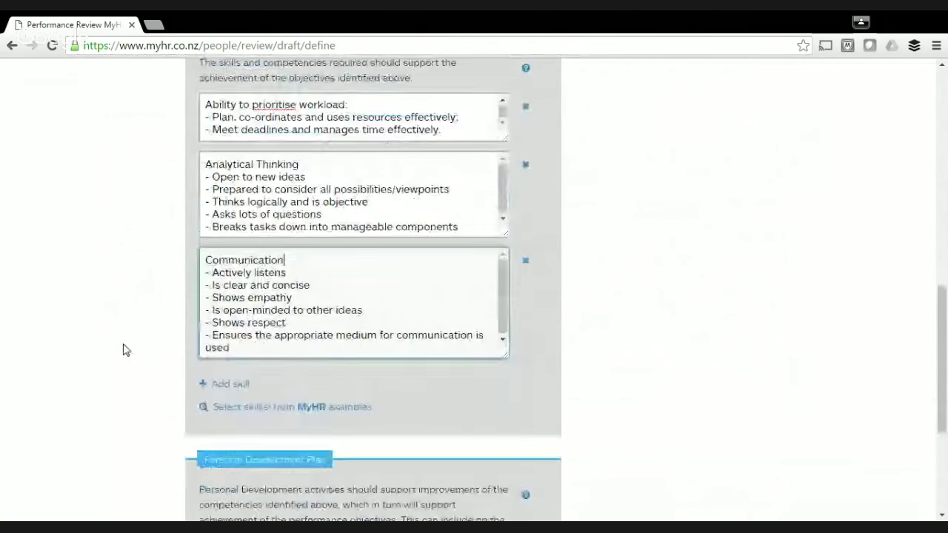
scroll(125, 349, down, 3)
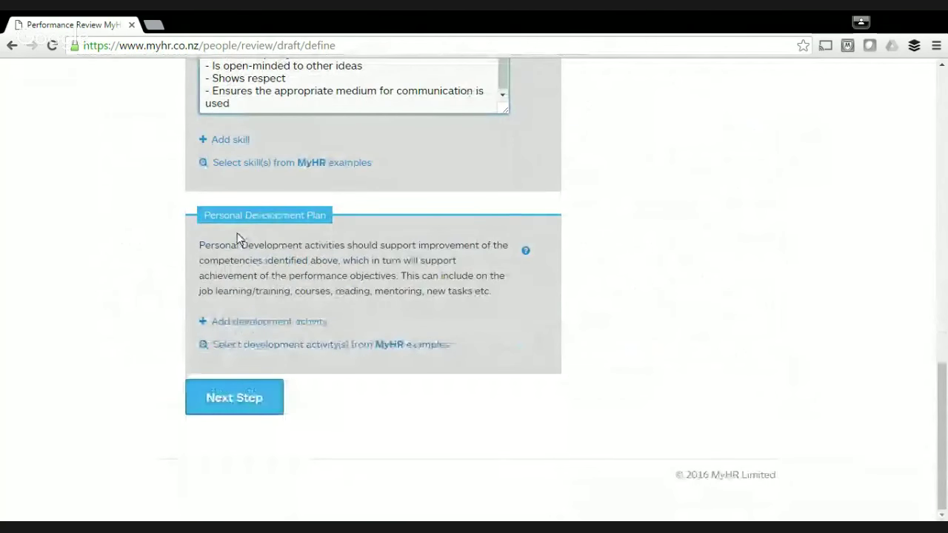
Add a 'Read a book' development activity with the employee responsible.
click(276, 323)
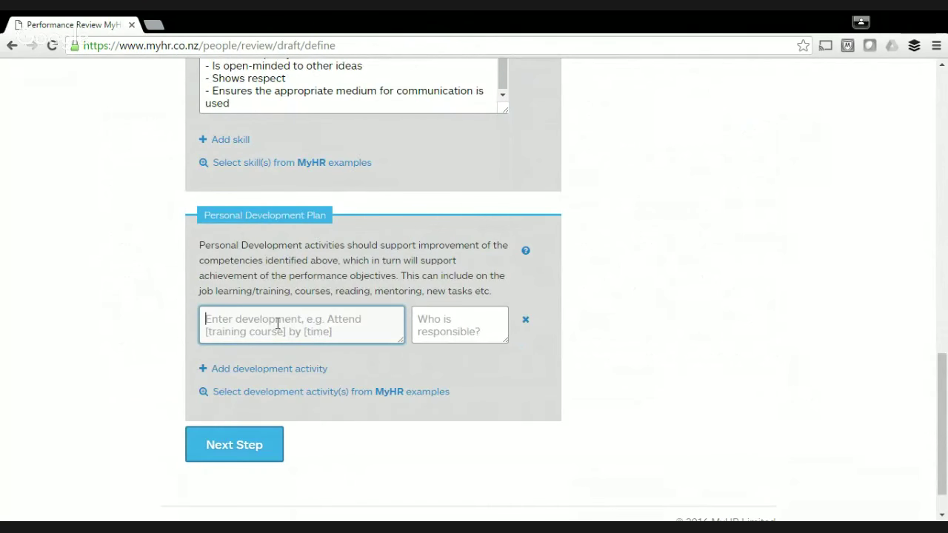
text(Read a book)
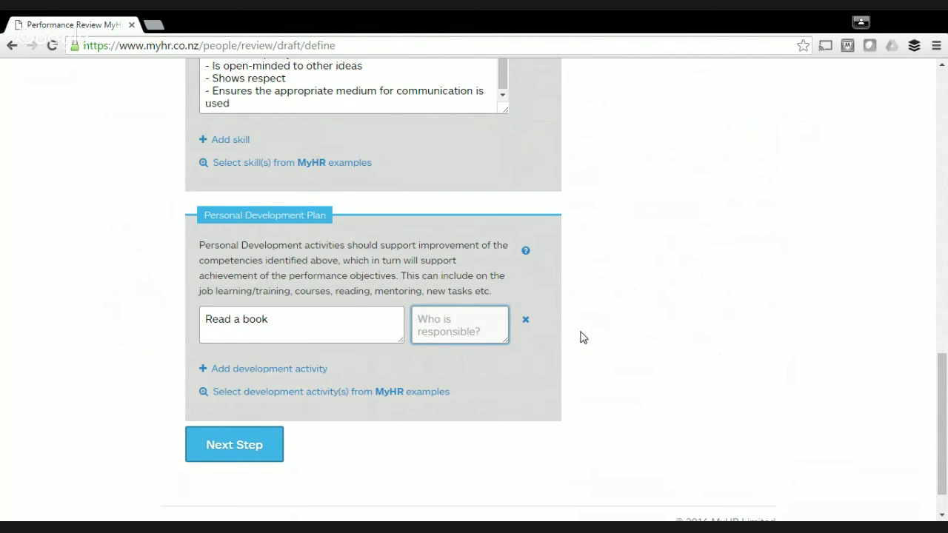
text(Maxi)
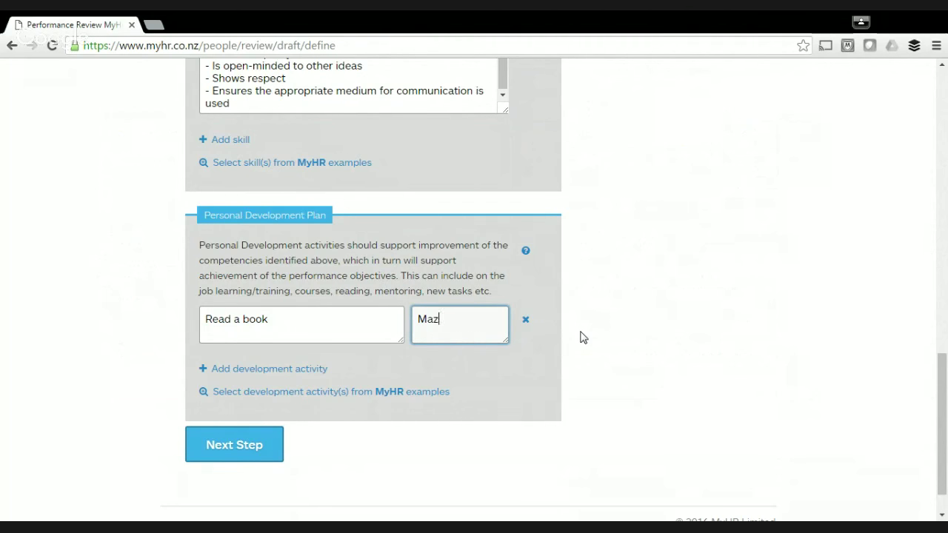
text(ne)
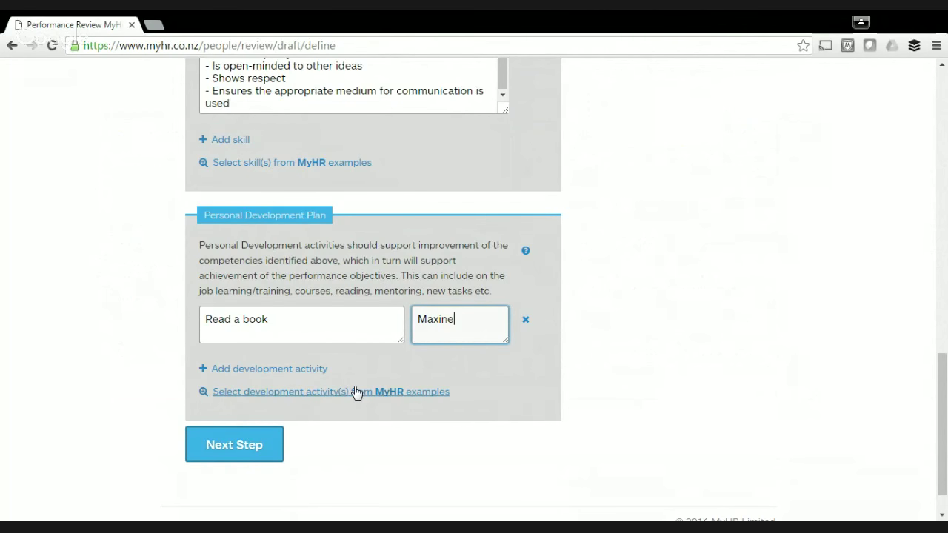
Add the 'attend other departments' meetings' example development activity.
click(355, 393)
text(a)
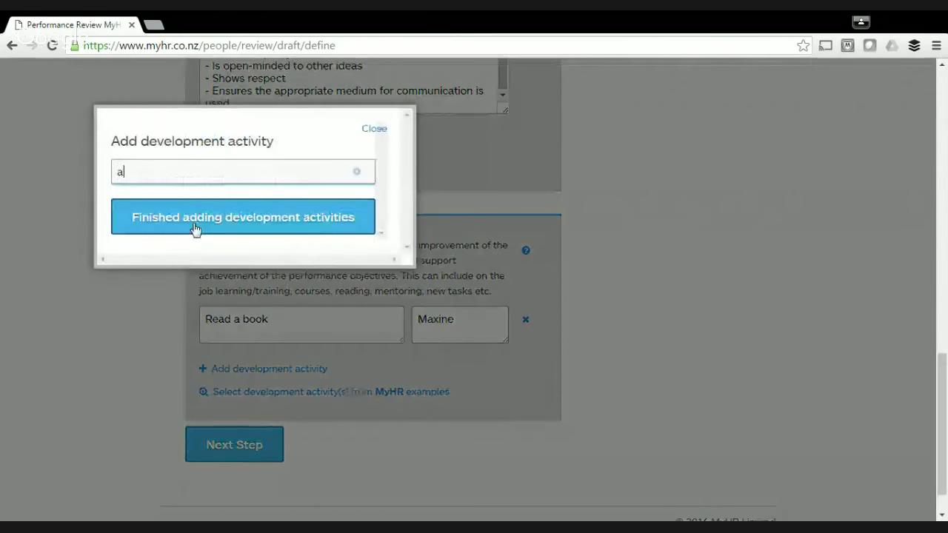
click(191, 257)
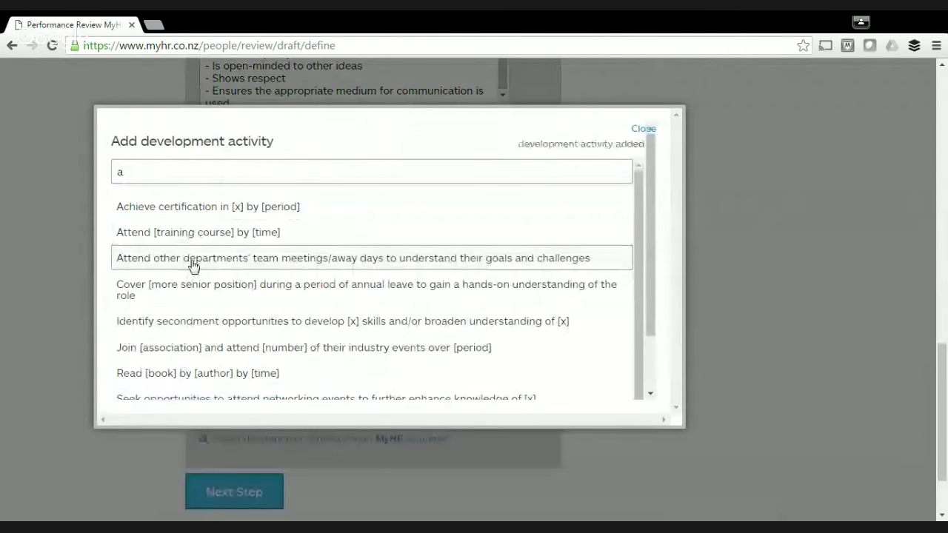
scroll(270, 256, down, 5)
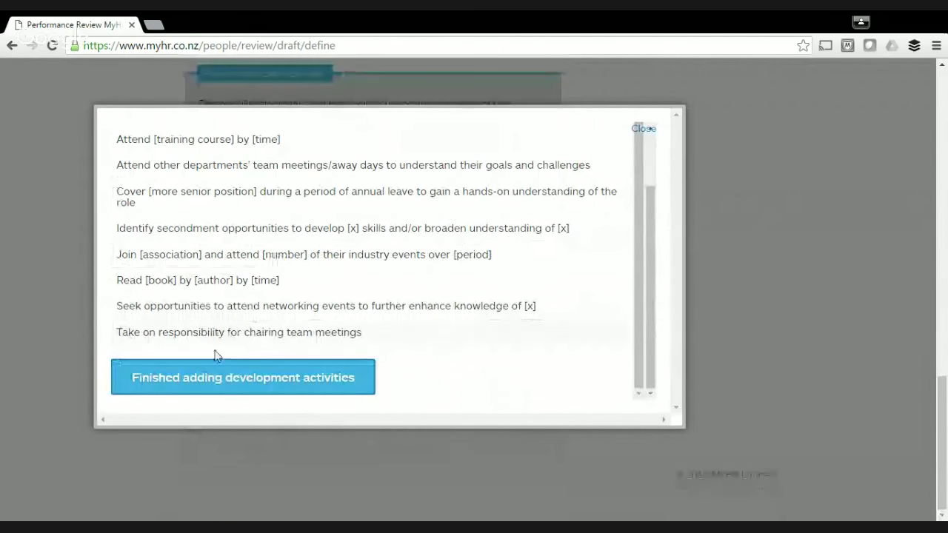
click(212, 378)
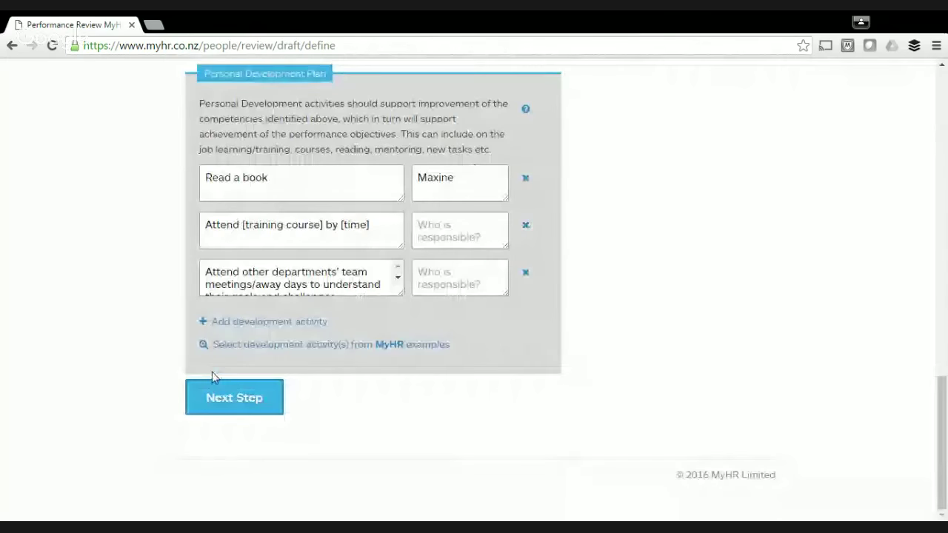
Make the manager responsible for the training course and the employee for the meetings activity.
click(353, 294)
click(367, 225)
click(466, 226)
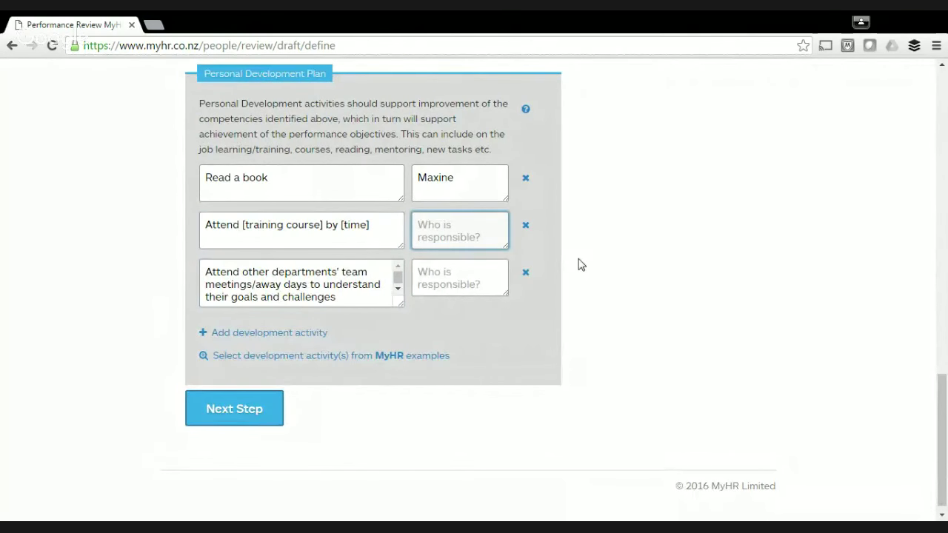
text(Manager)
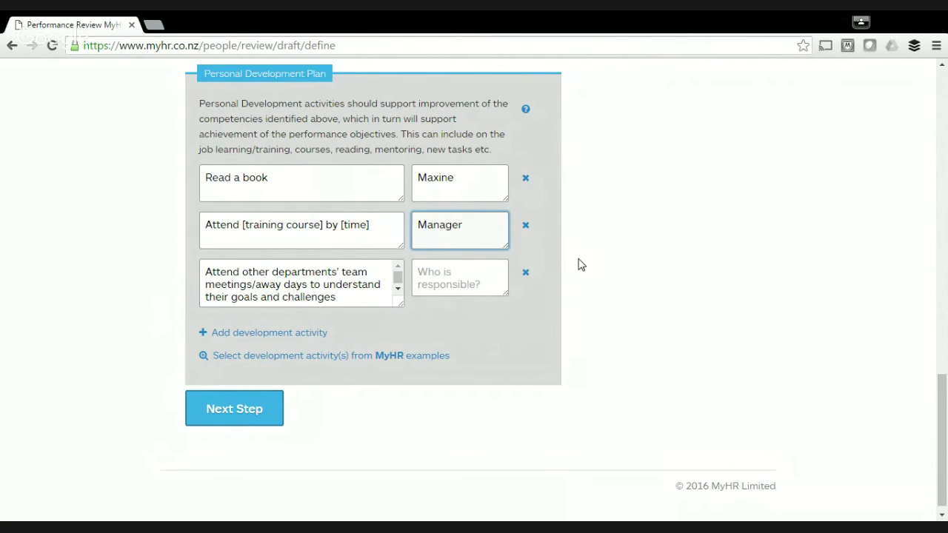
click(444, 268)
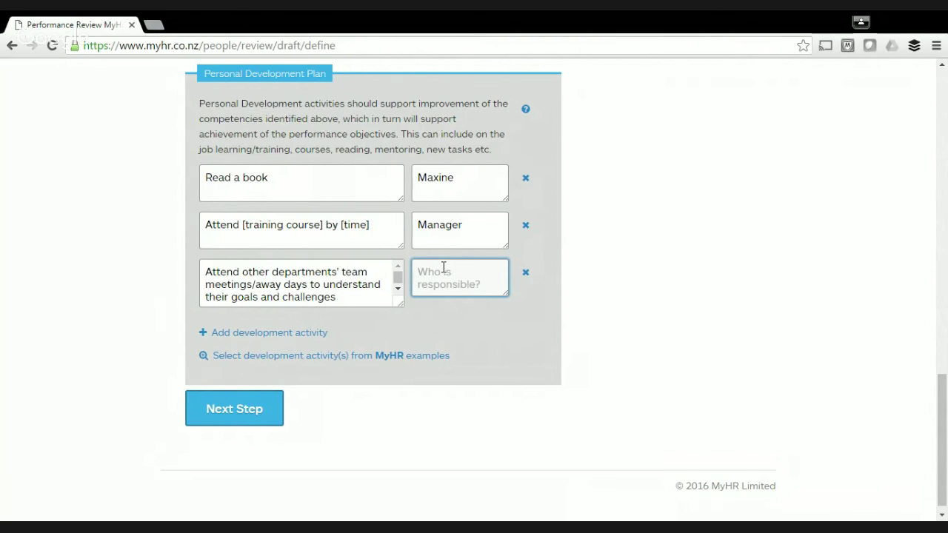
text(Maxine)
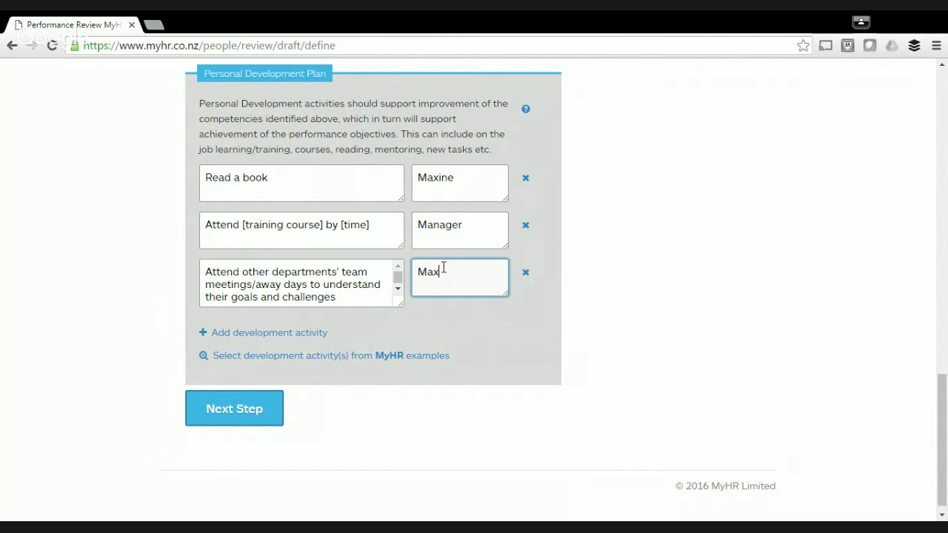
click(233, 417)
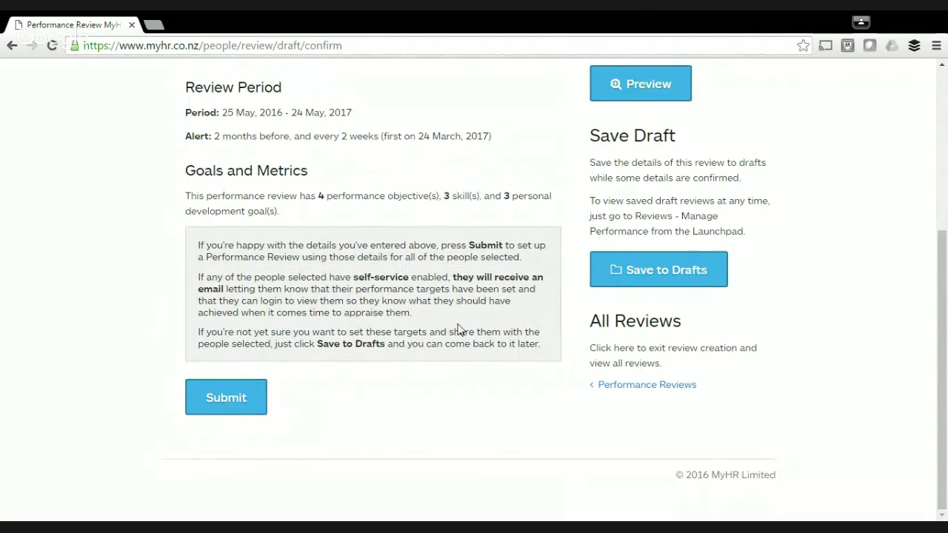
Submit the performance review, dismiss the 'Review created' notice, and log out.
click(236, 401)
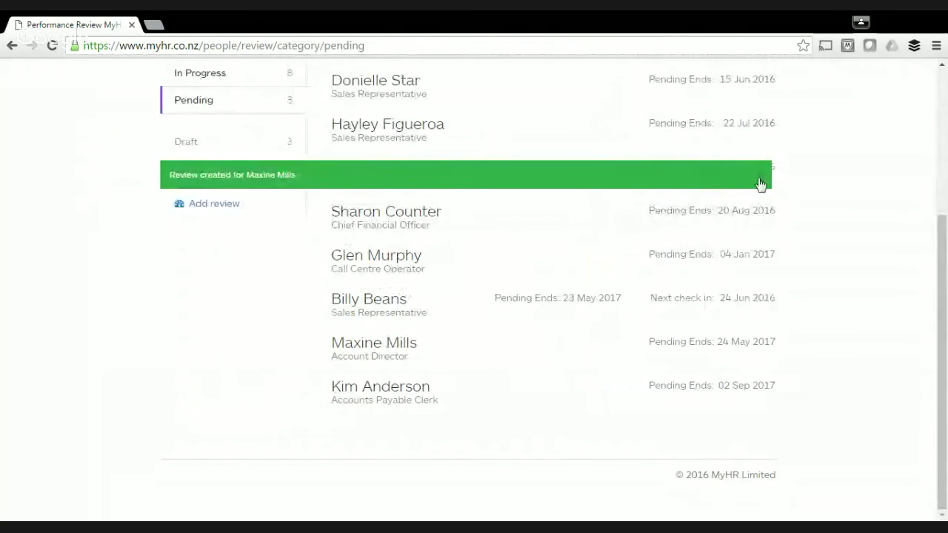
click(764, 184)
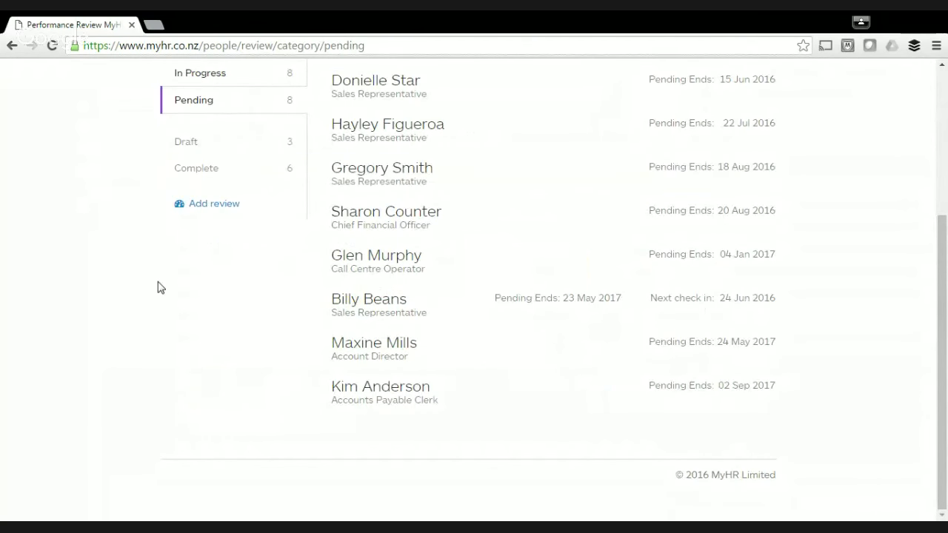
scroll(159, 285, up, 3)
click(321, 74)
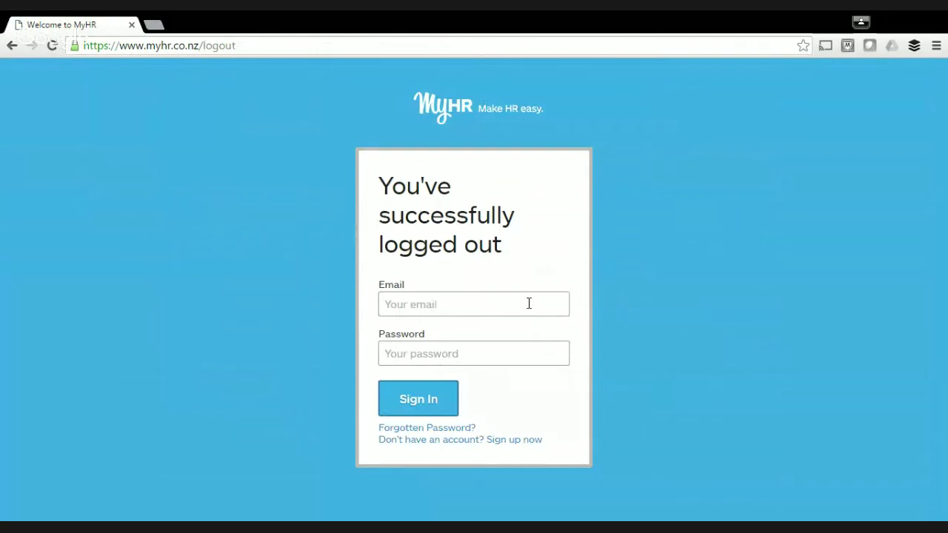
Sign in with the employee's autofilled email address and her password.
click(529, 303)
text(max)
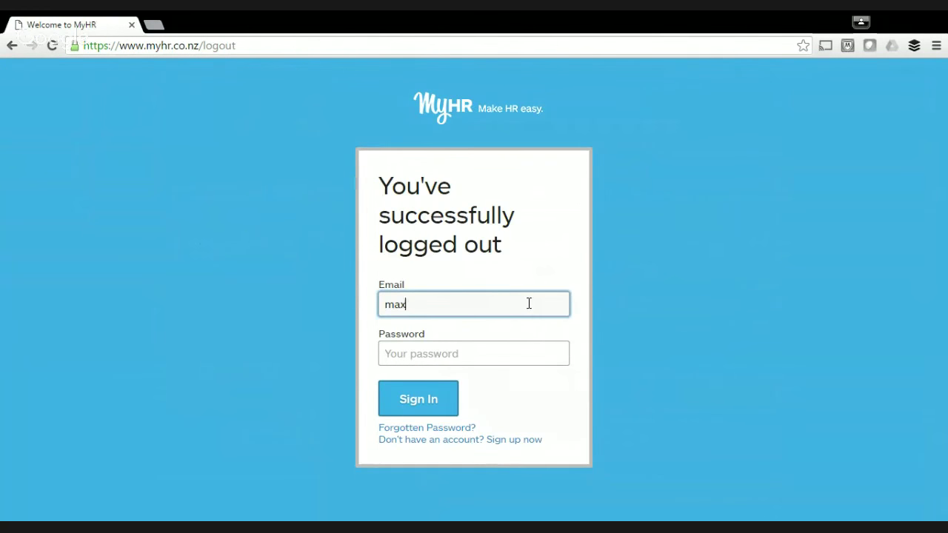
key(Down)
key(Down)
key(Return)
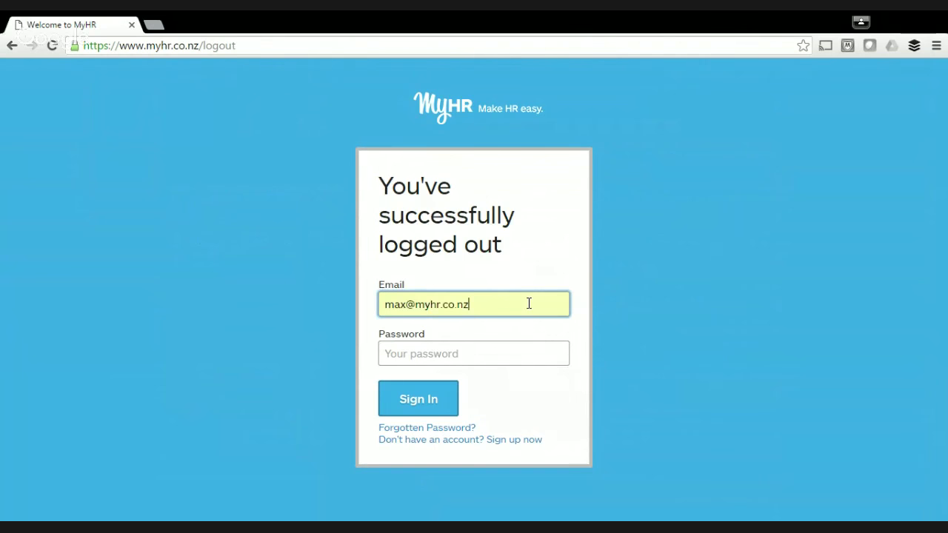
click(525, 351)
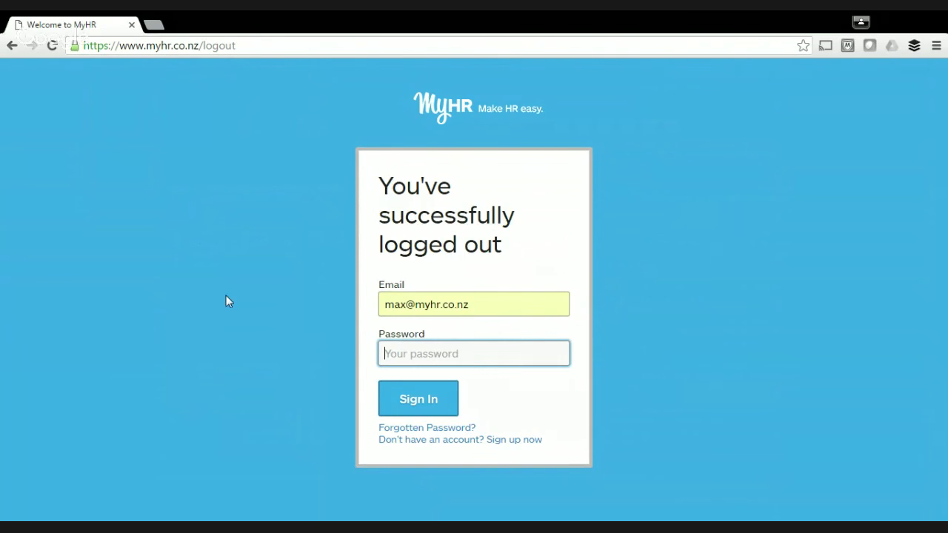
text(•••••)
click(408, 401)
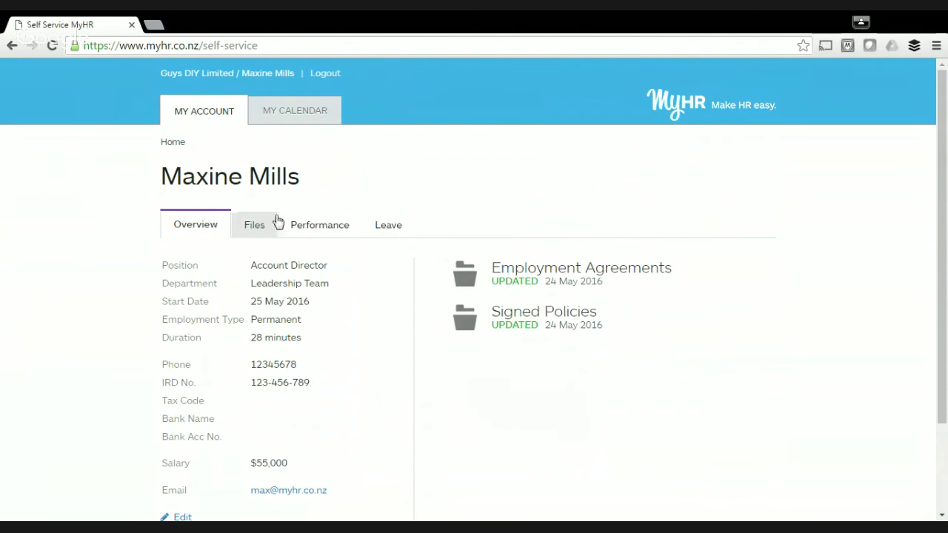
click(305, 228)
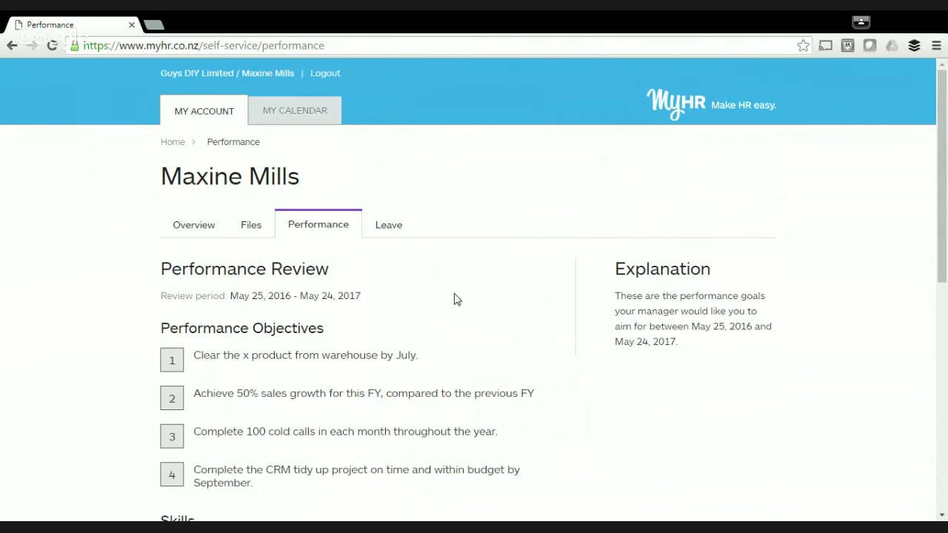
scroll(454, 299, down, 1)
scroll(456, 298, down, 6)
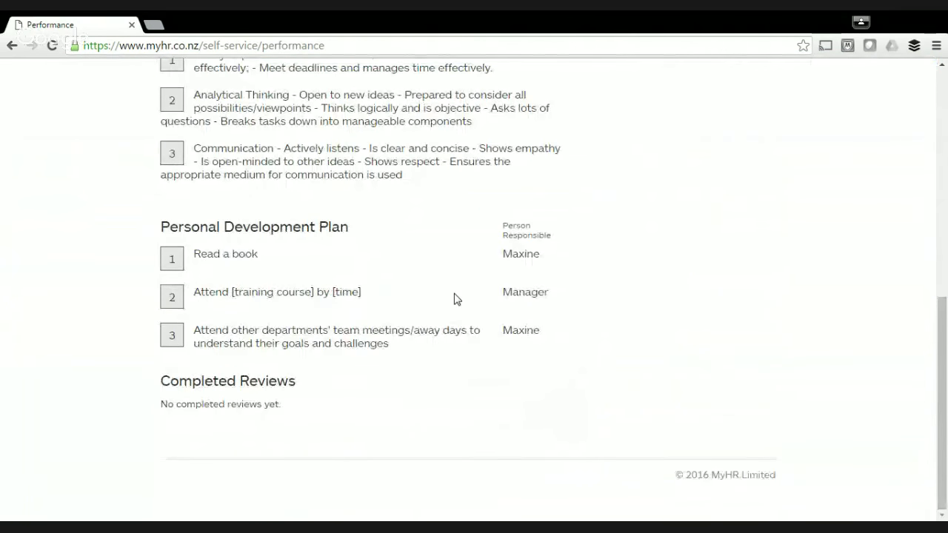
scroll(456, 298, up, 7)
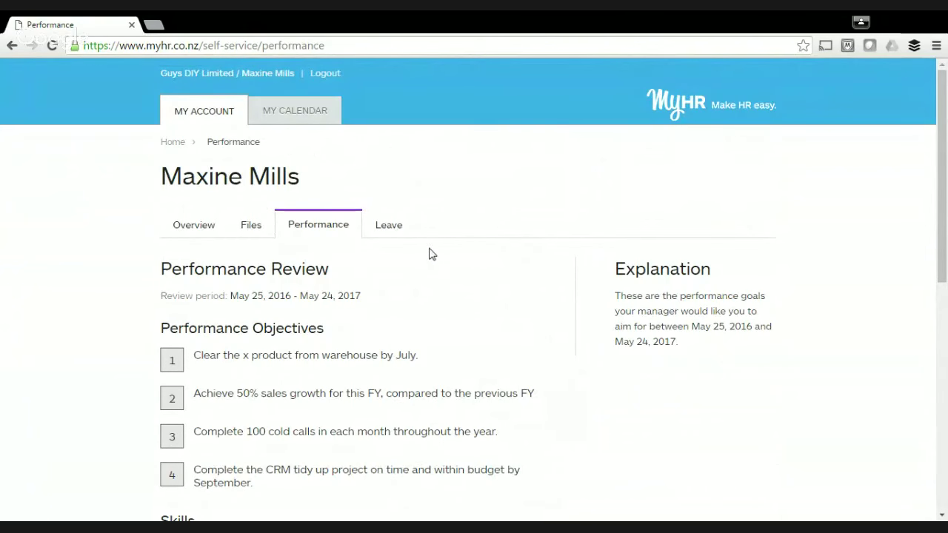
scroll(488, 262, down, 1)
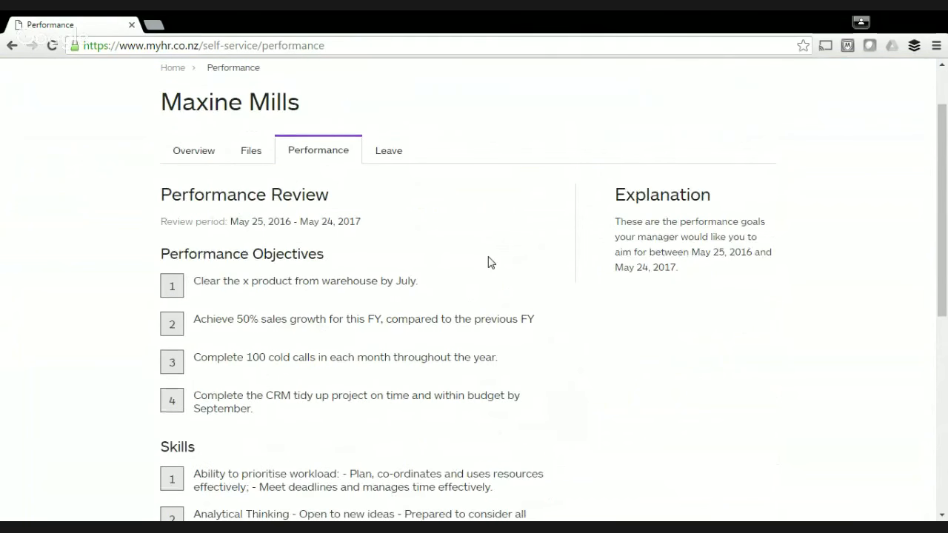
scroll(488, 262, up, 1)
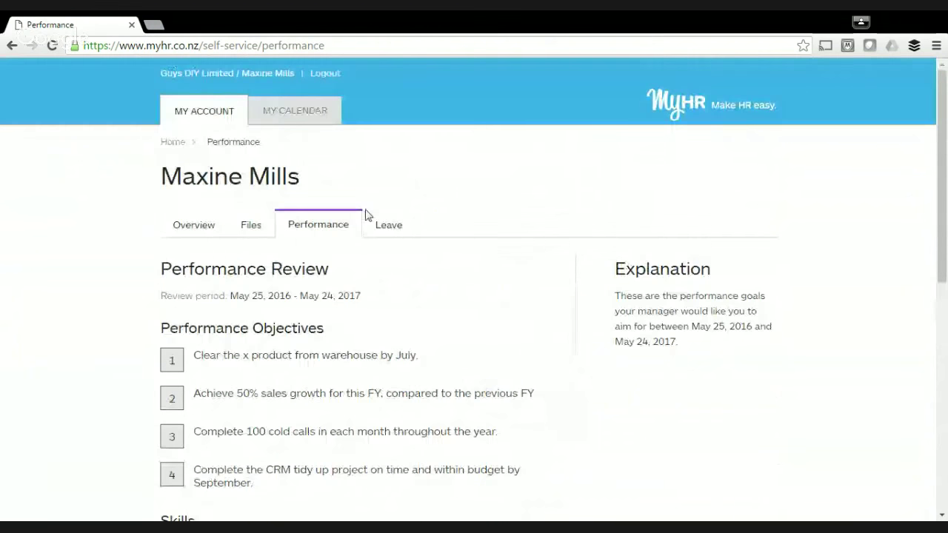
click(257, 233)
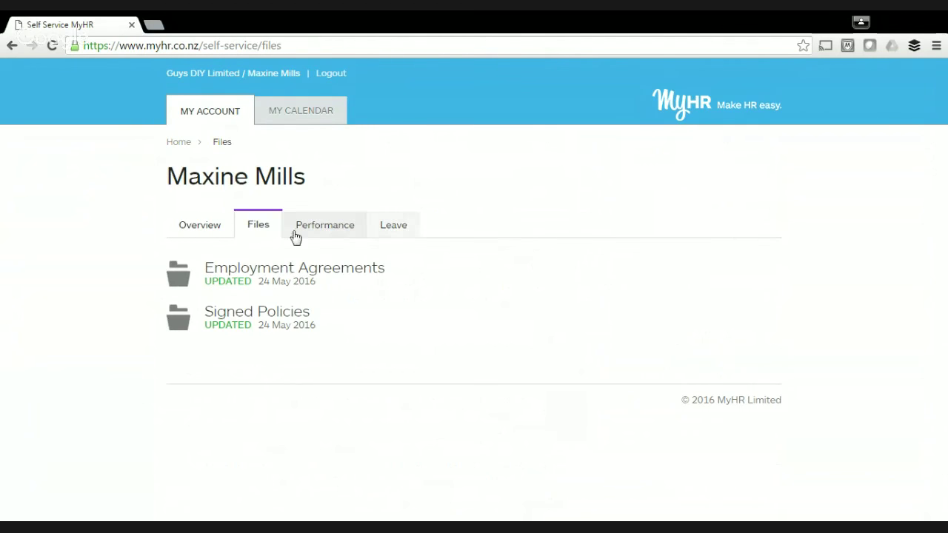
click(202, 234)
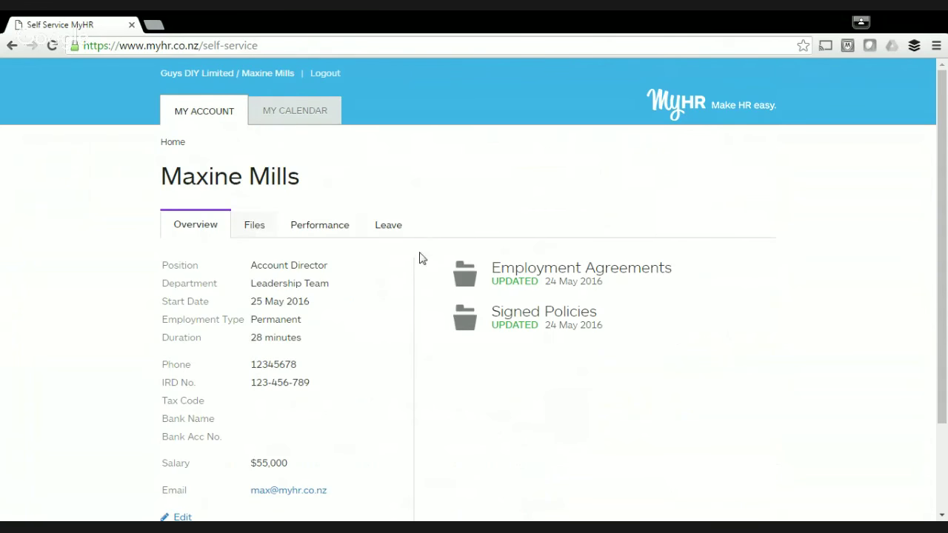
click(282, 111)
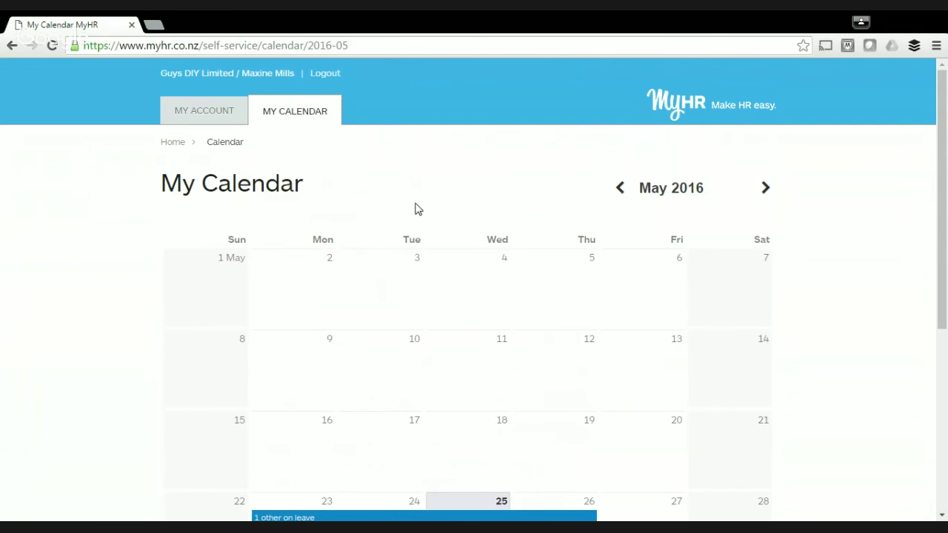
Review the employee's May 2016 leave calendar, then return to her account overview.
scroll(150, 241, down, 1)
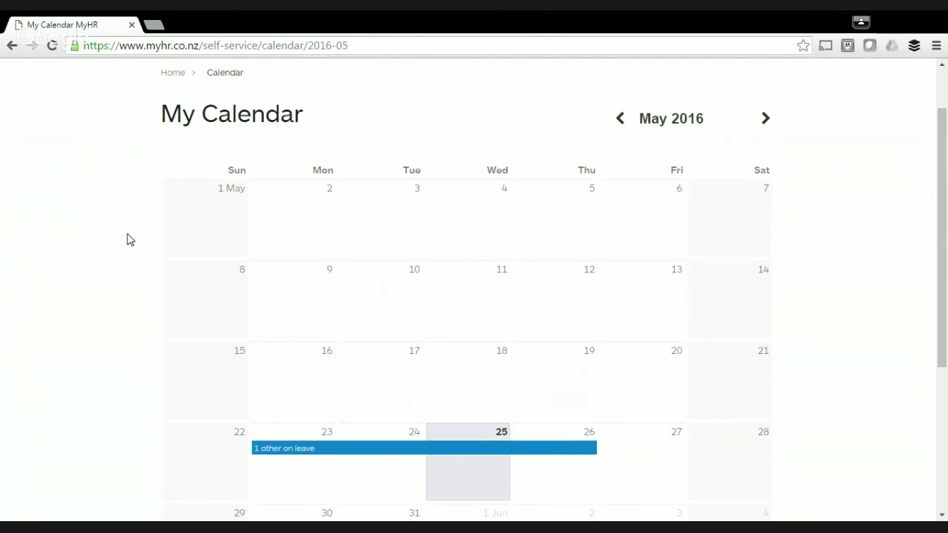
scroll(129, 239, up, 1)
scroll(130, 239, down, 1)
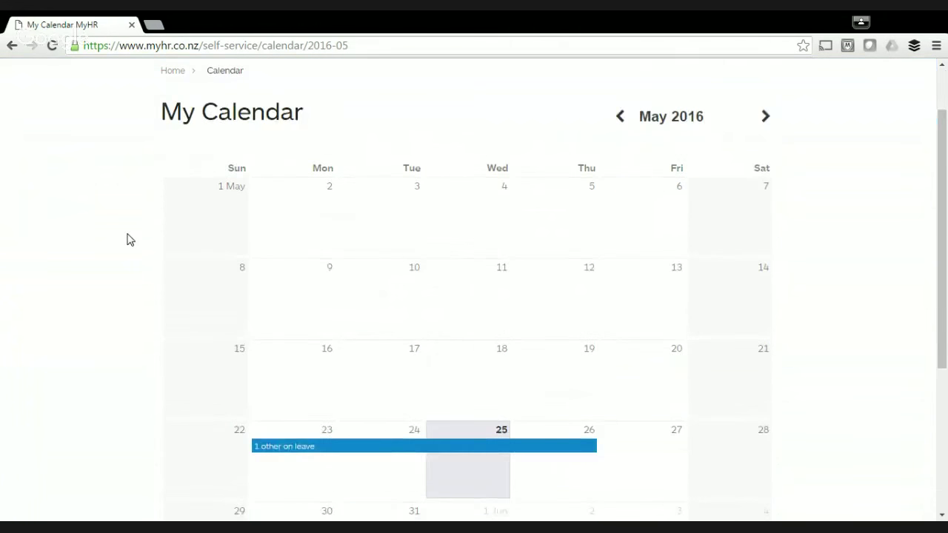
scroll(130, 239, down, 1)
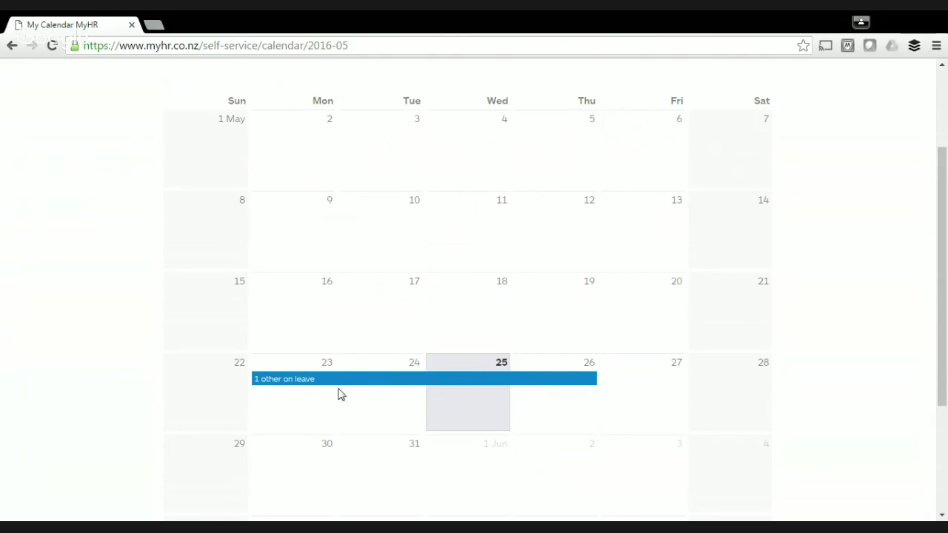
scroll(59, 278, down, 3)
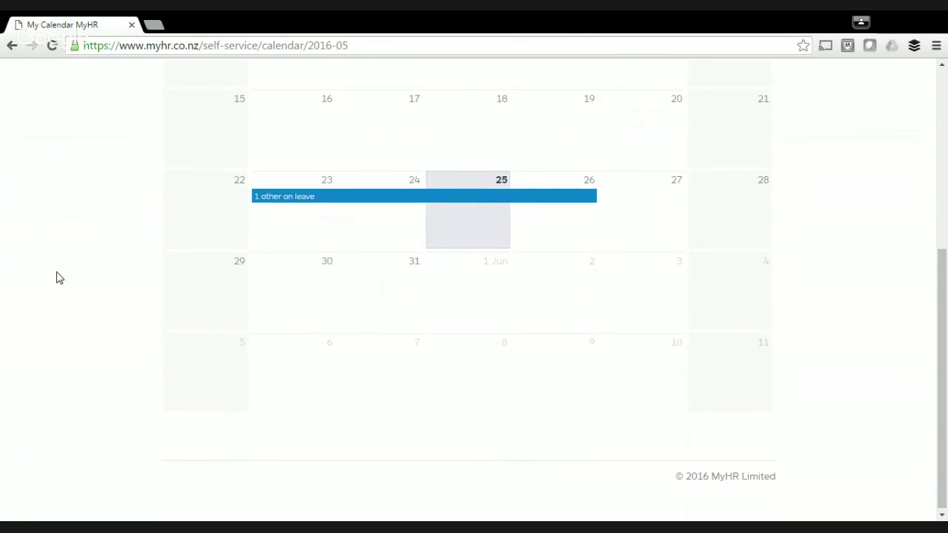
scroll(60, 277, up, 5)
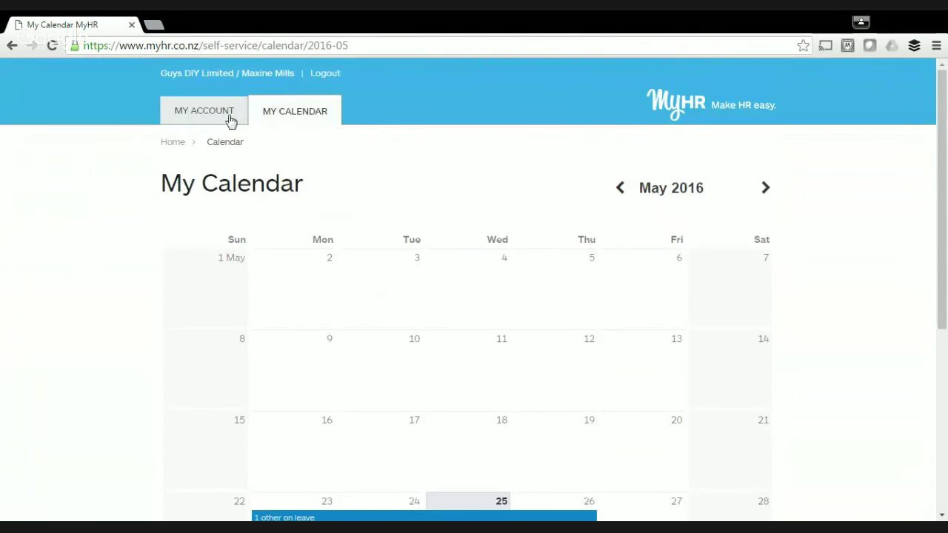
click(229, 120)
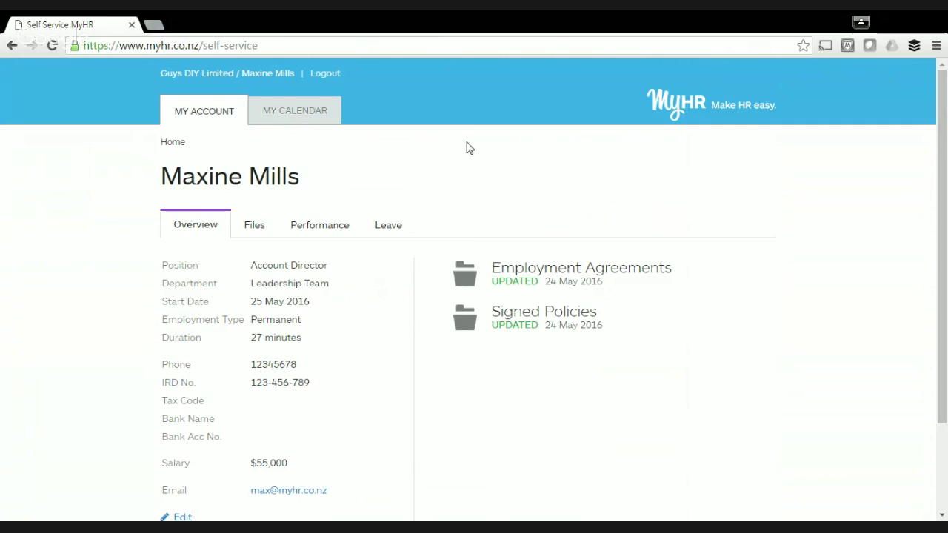
Log out of the employee account and sign in as the manager using the suggested email.
click(333, 74)
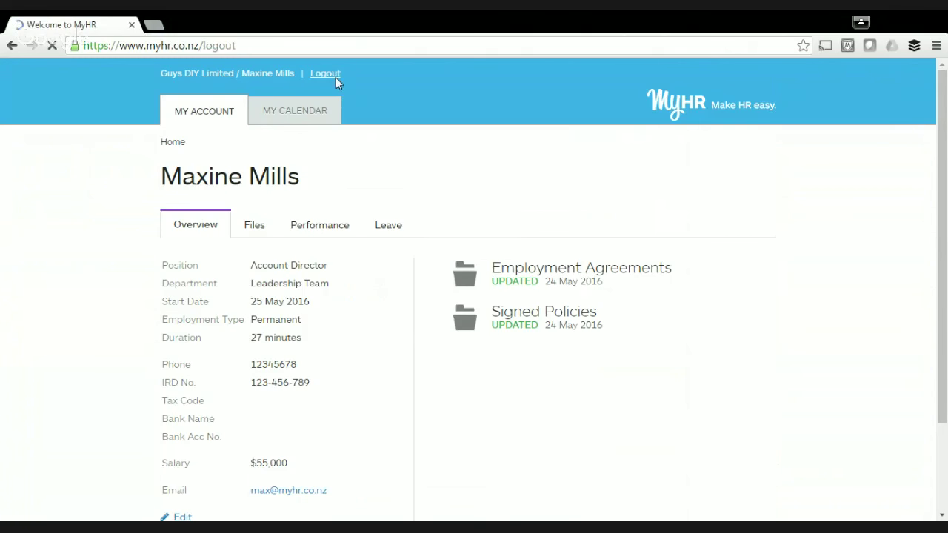
click(446, 294)
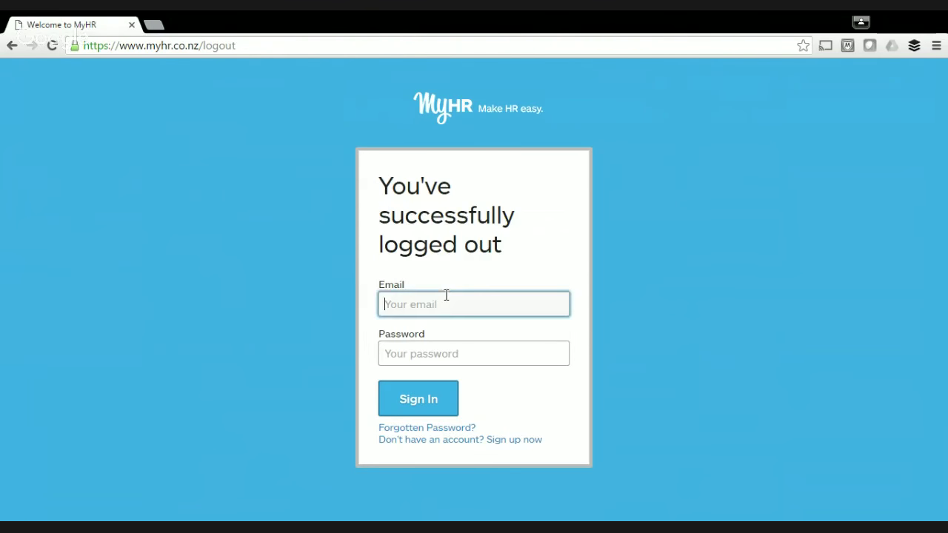
text(guy)
key(Down)
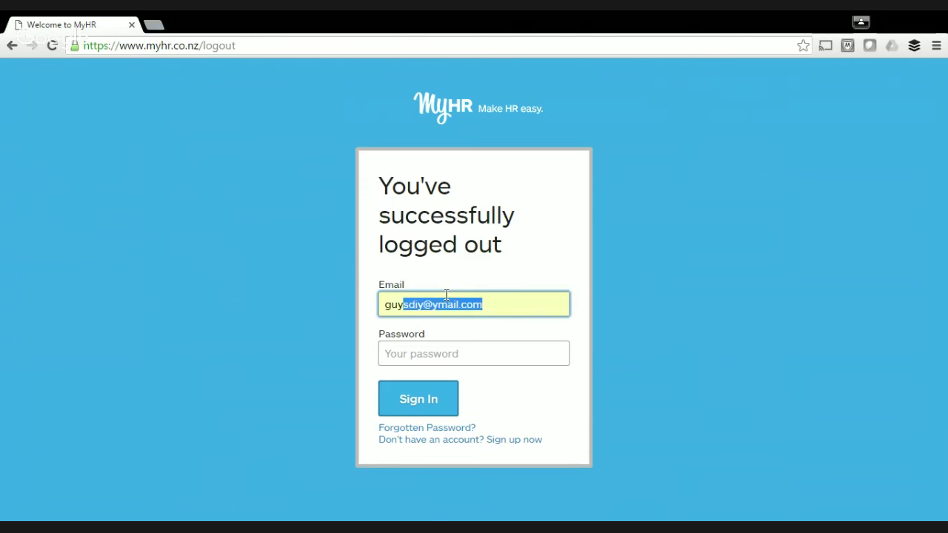
key(Return)
key(Tab)
text(***)
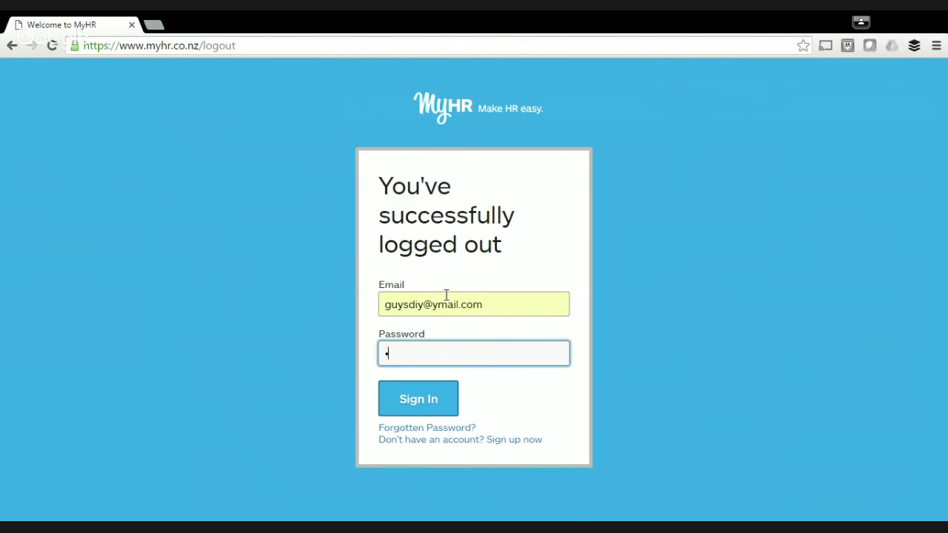
text(*)
key(Return)
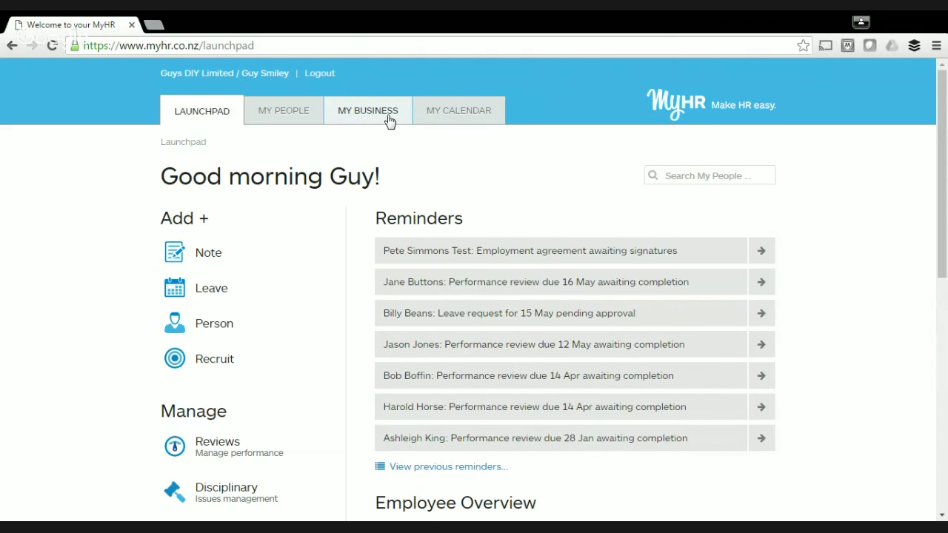
Search people for 'maxine', then open the My People list of all 29 employees.
click(704, 179)
text(ma)
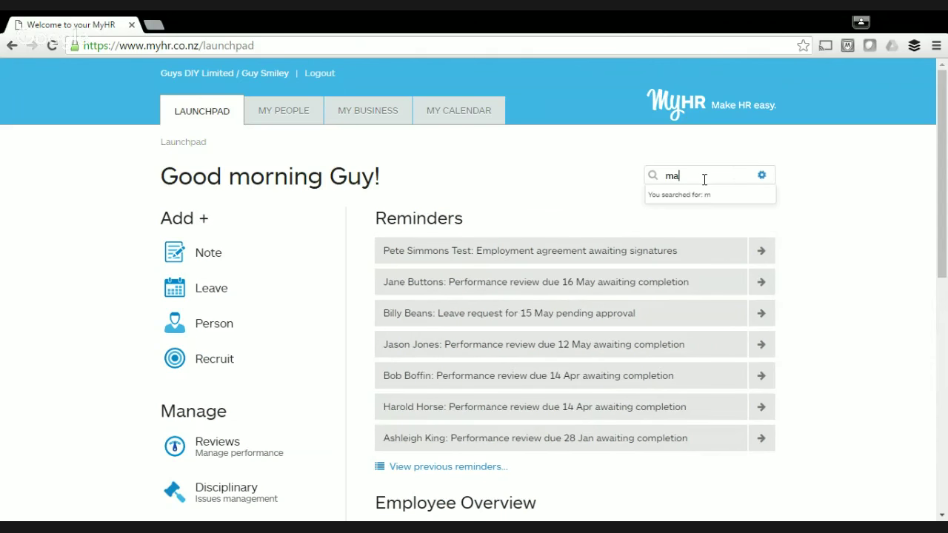
text(xine)
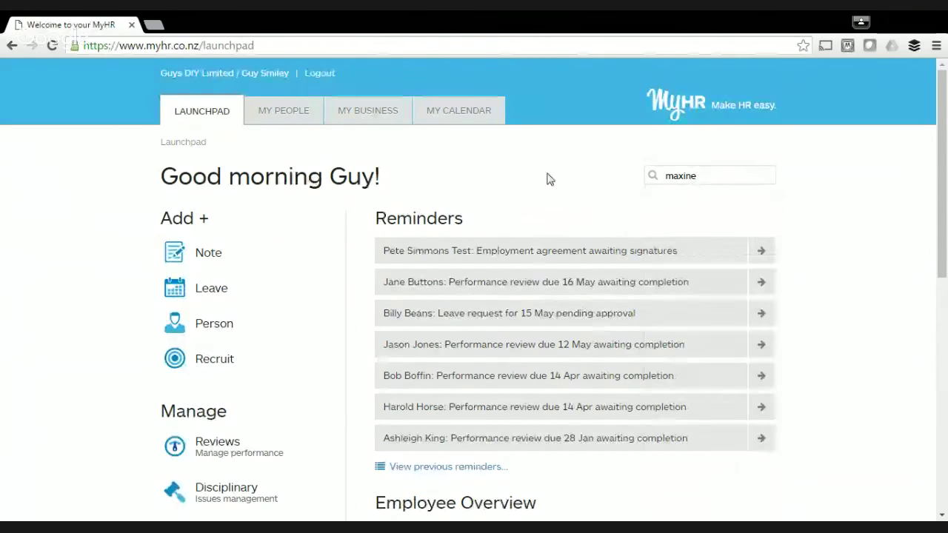
click(302, 120)
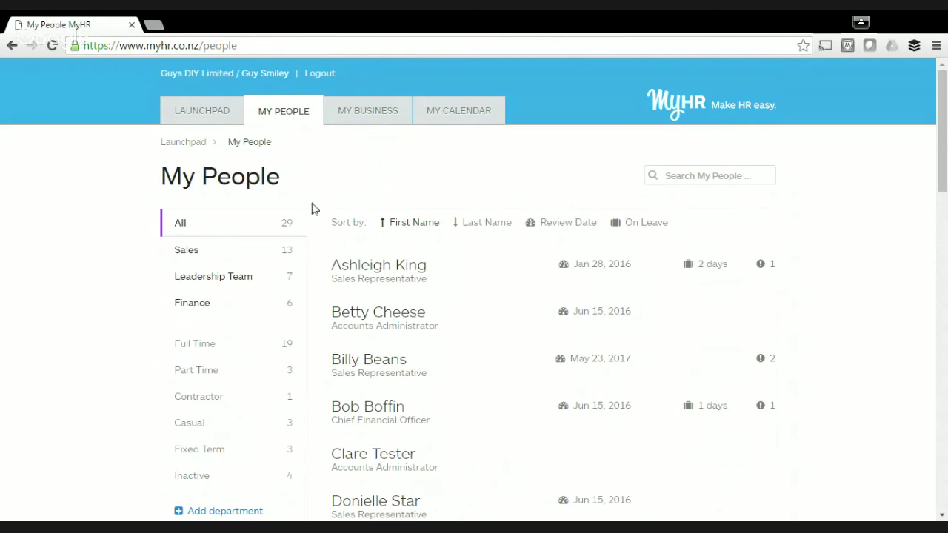
scroll(455, 274, down, 2)
scroll(455, 274, down, 10)
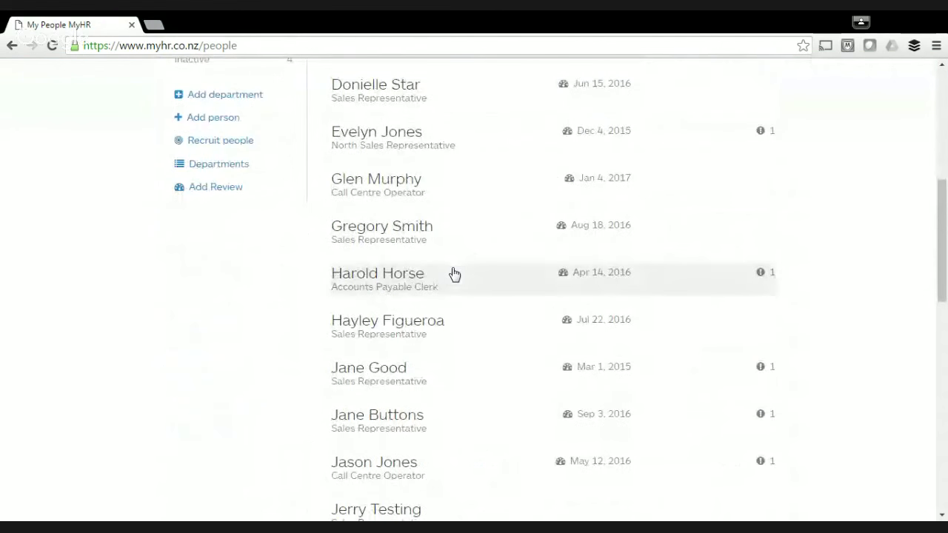
scroll(489, 274, down, 5)
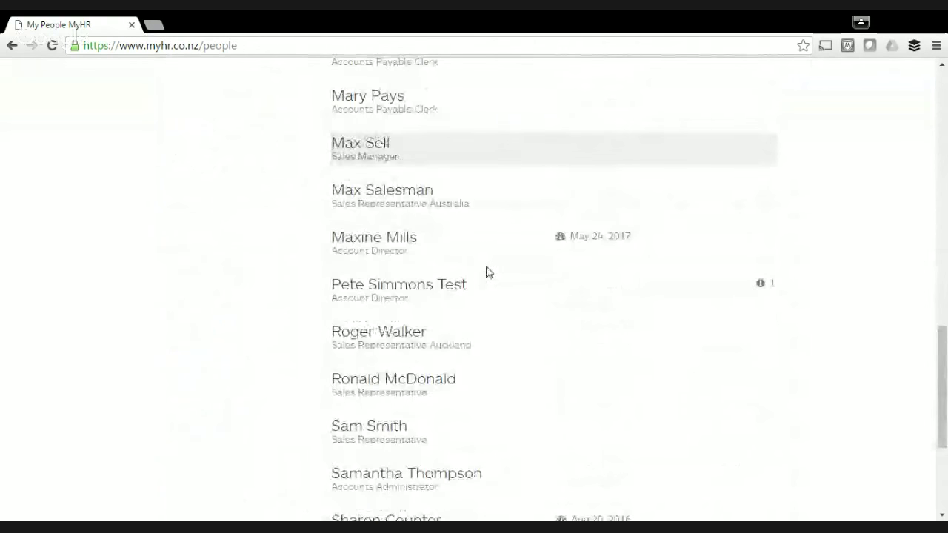
click(419, 251)
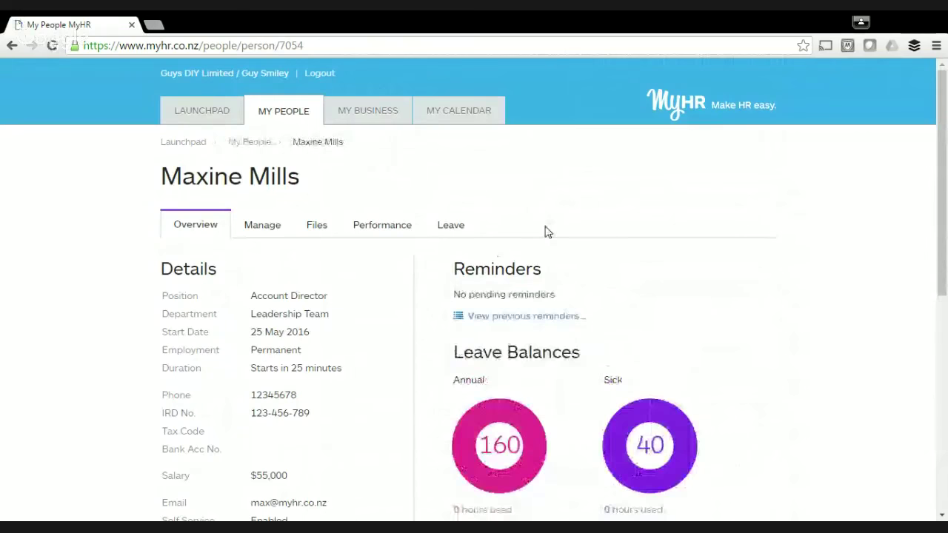
scroll(544, 231, down, 2)
scroll(482, 200, up, 3)
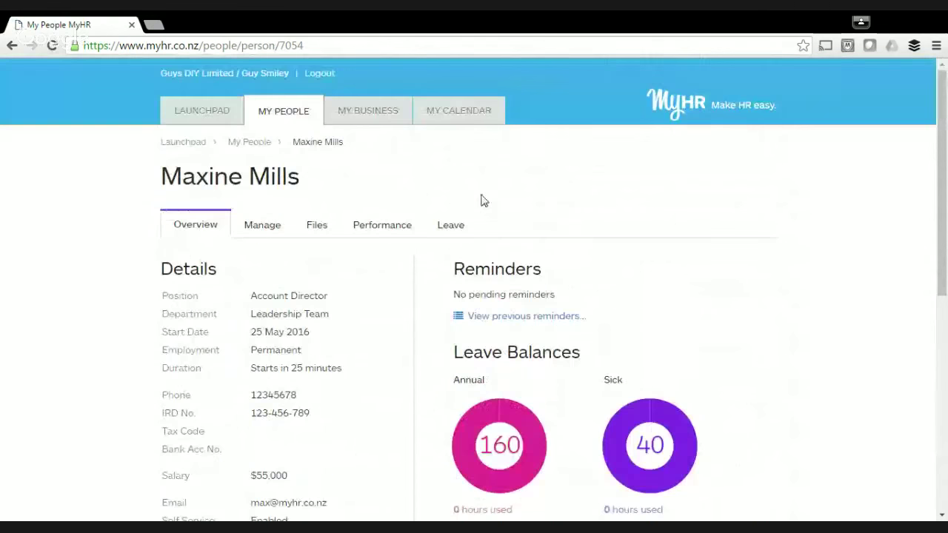
Add a Monthly check-in reminder to Maxine's performance review, next due Jun 25, 2016.
click(393, 234)
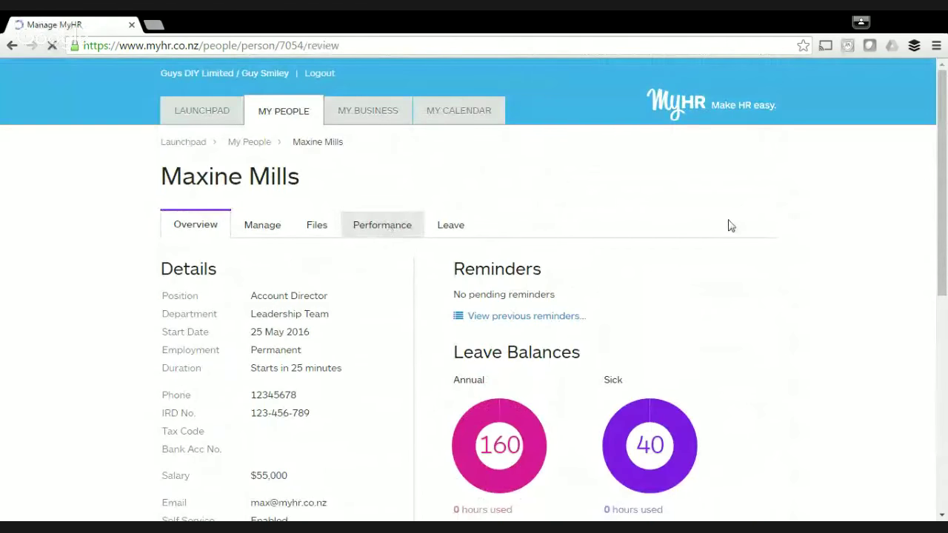
scroll(467, 258, down, 2)
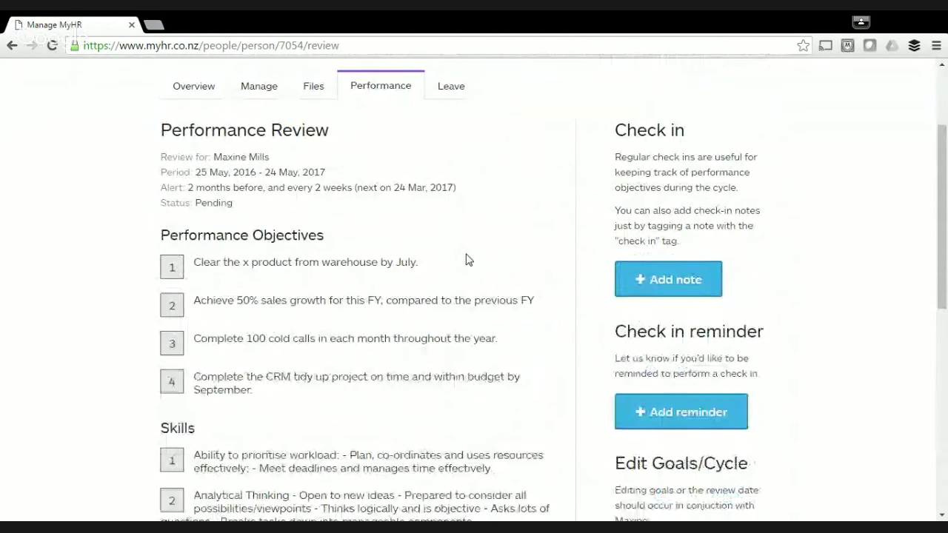
scroll(466, 257, down, 2)
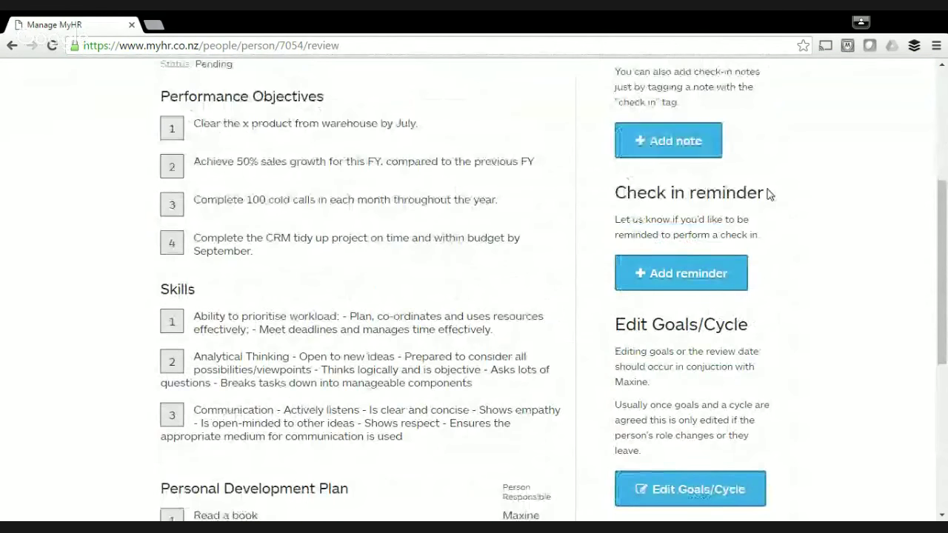
click(660, 282)
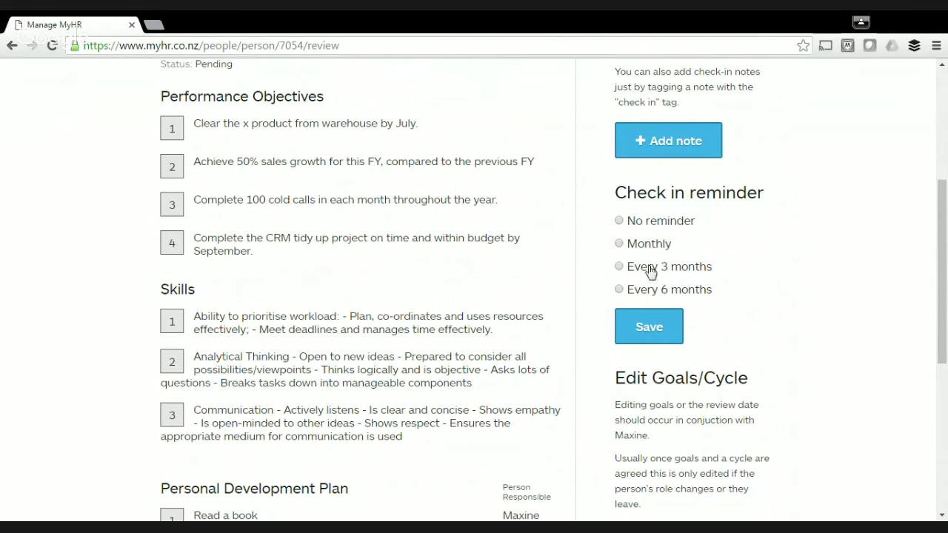
click(619, 244)
key(Return)
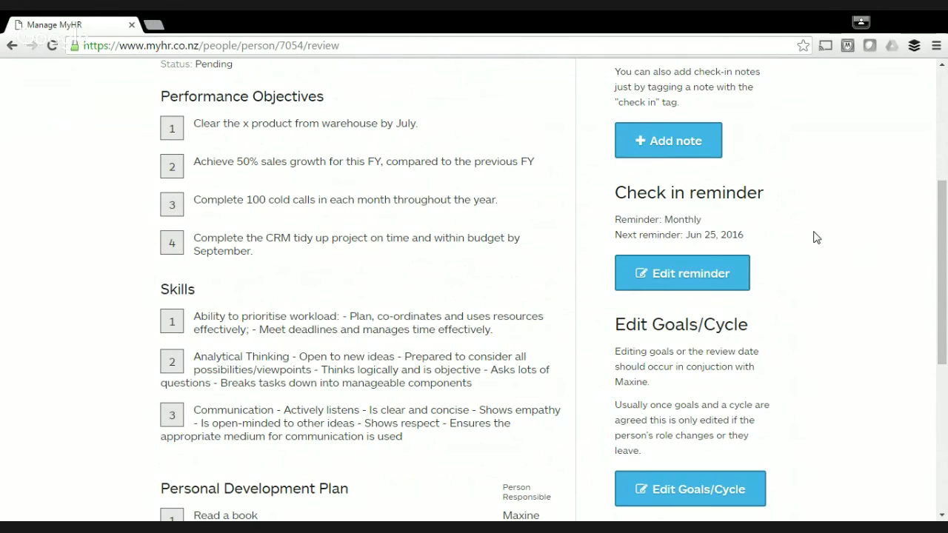
scroll(814, 237, down, 4)
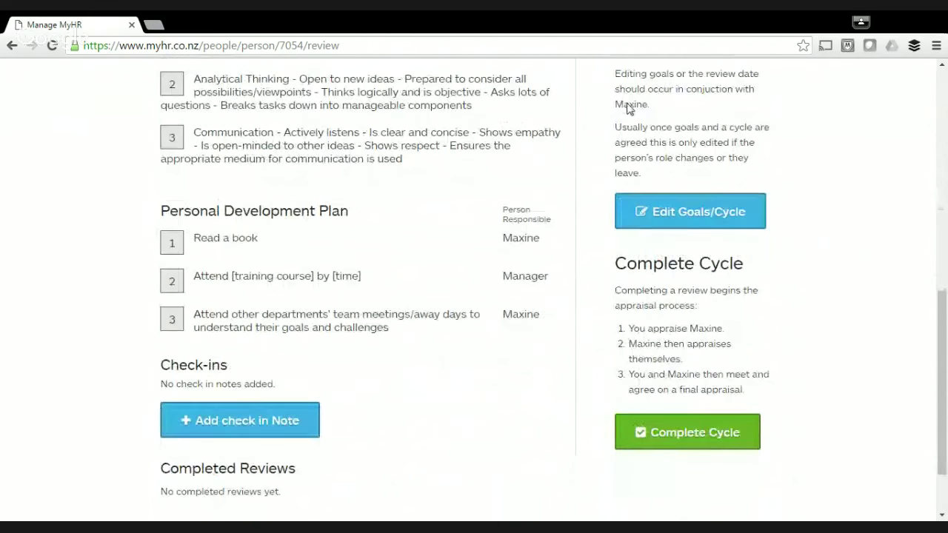
scroll(641, 190, up, 2)
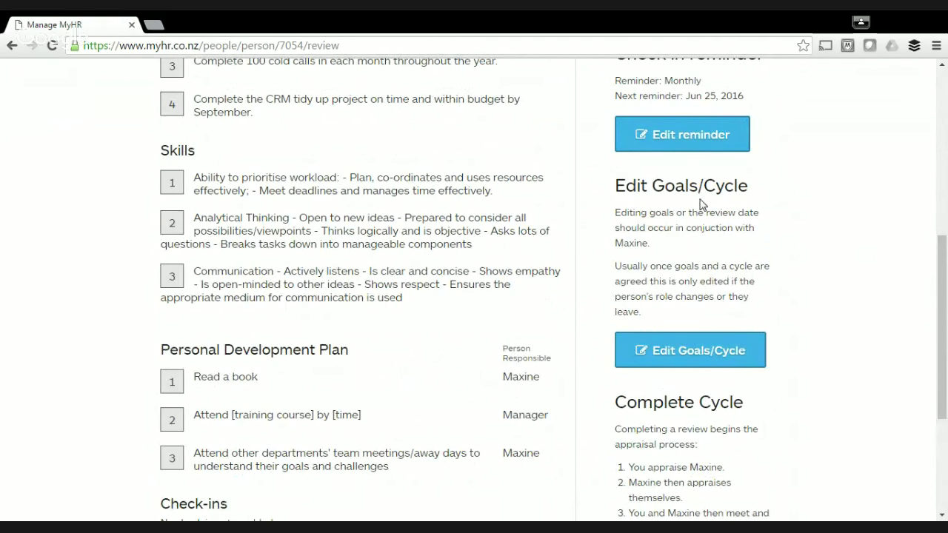
Open Edit Goals/Cycle and review the 25-May-2016 to 24-May-2017 period and four objectives.
click(703, 350)
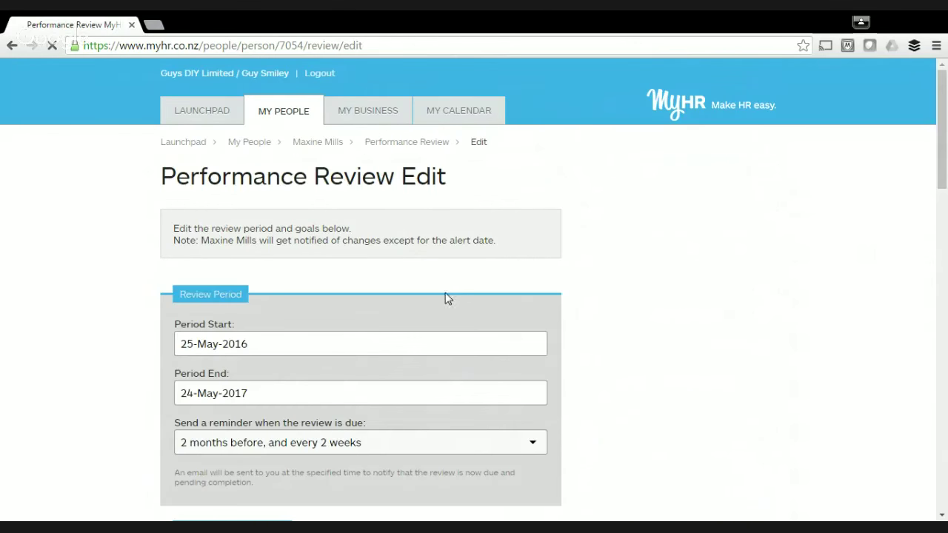
scroll(682, 311, down, 1)
scroll(685, 311, down, 5)
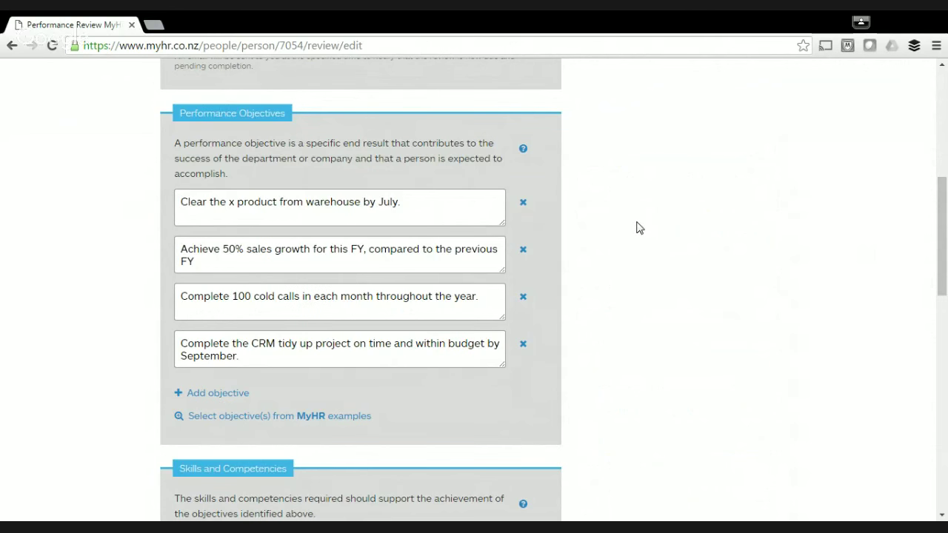
scroll(635, 222, up, 2)
scroll(635, 227, up, 4)
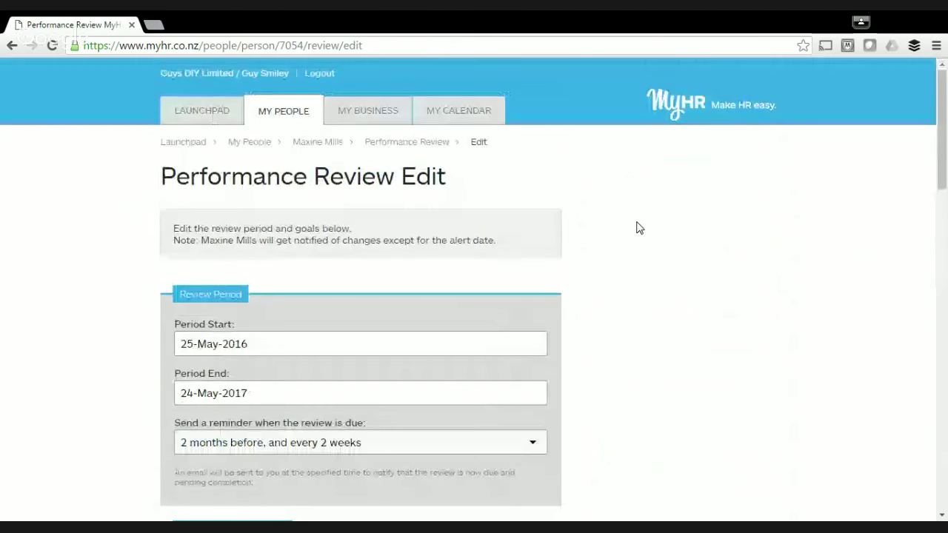
Go back to the review page and start Complete Cycle to reach the Manager Appraisal form.
click(11, 45)
scroll(277, 292, down, 2)
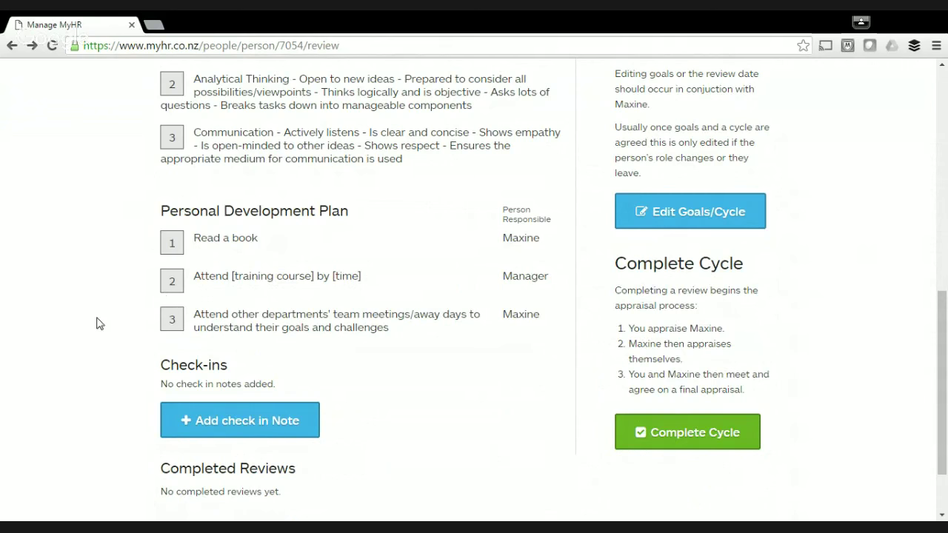
scroll(96, 323, down, 2)
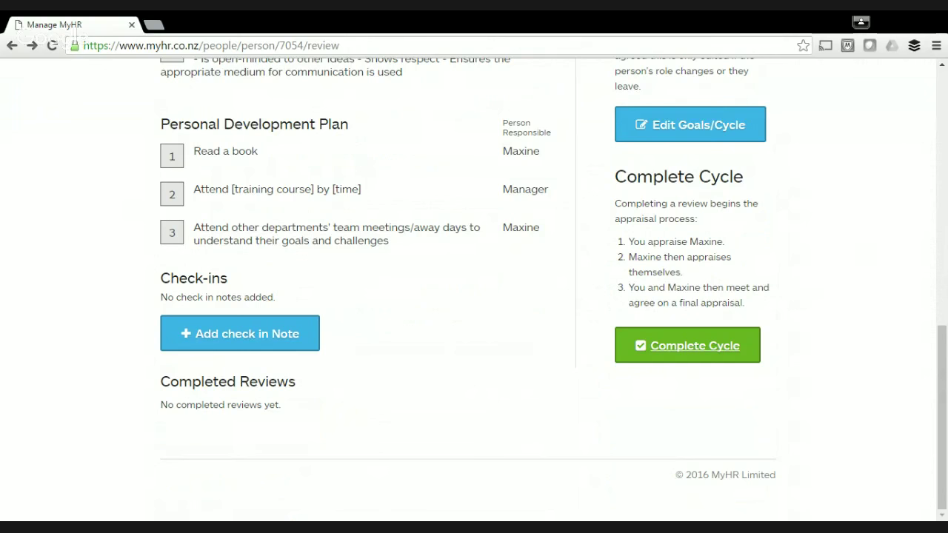
click(695, 345)
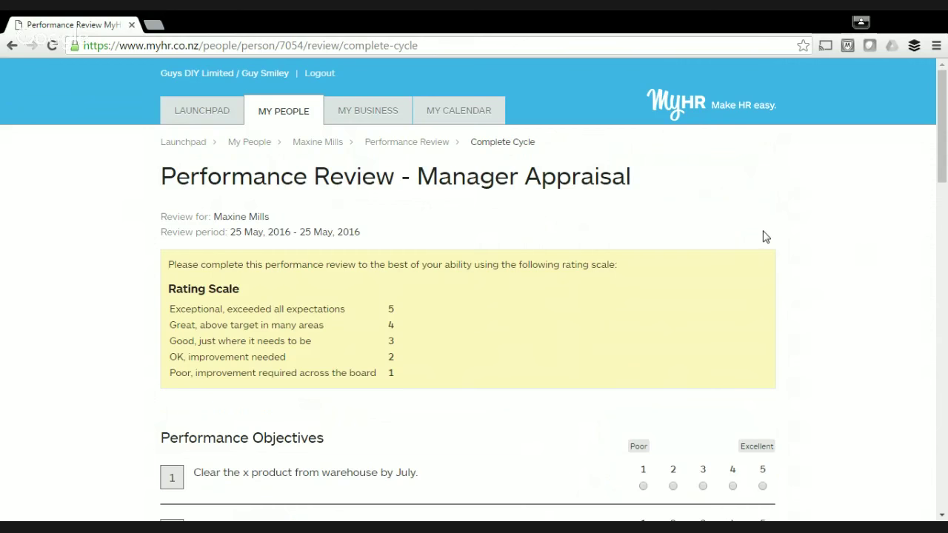
Rate the four performance objectives 2, 3, 1 and 2.
scroll(765, 235, down, 3)
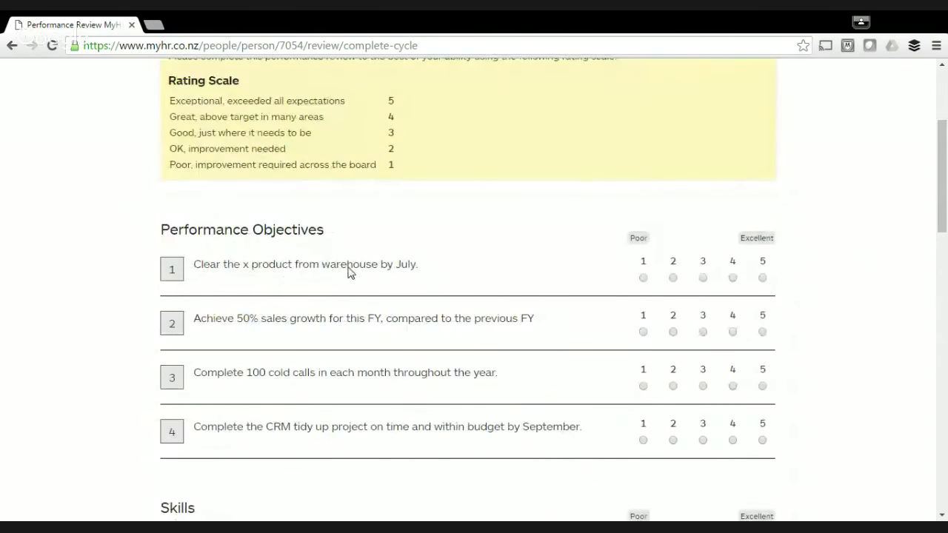
scroll(350, 272, down, 1)
scroll(350, 272, down, 1)
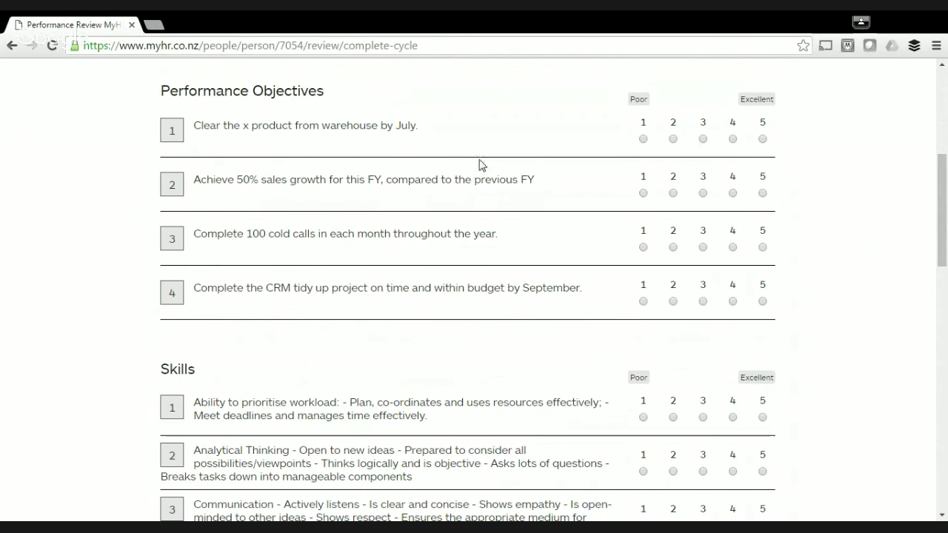
click(673, 140)
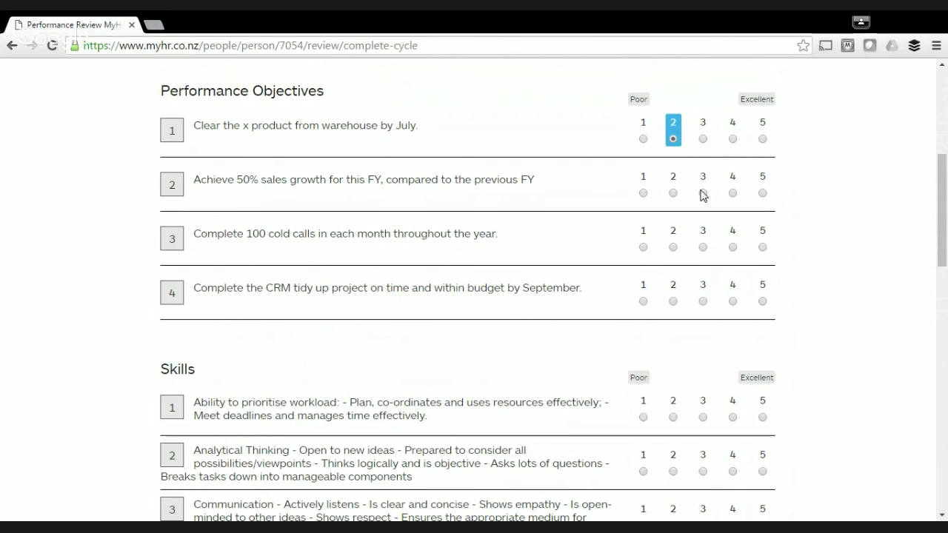
click(702, 193)
click(643, 247)
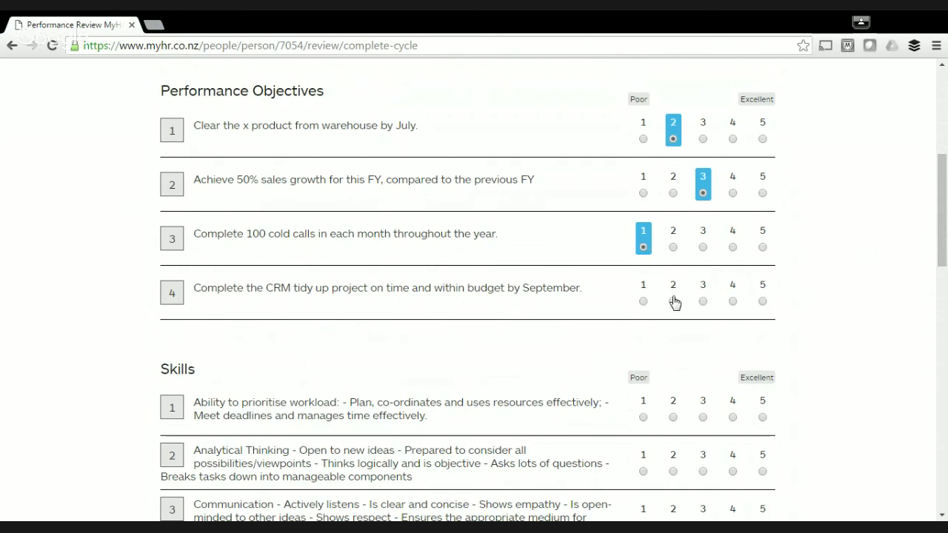
click(673, 301)
Rate workload prioritising 2, Analytical Thinking 1 and Communication 2.
scroll(827, 290, down, 1)
scroll(828, 290, down, 2)
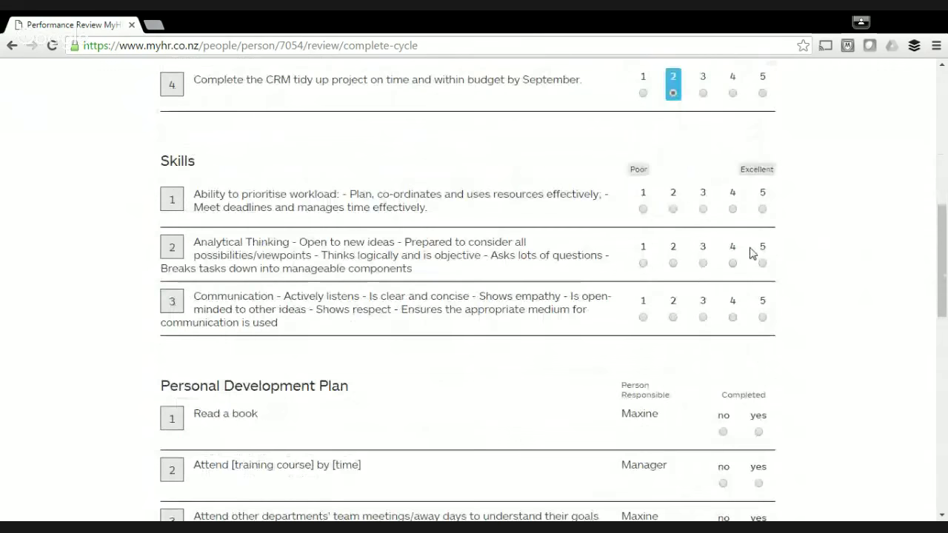
click(673, 210)
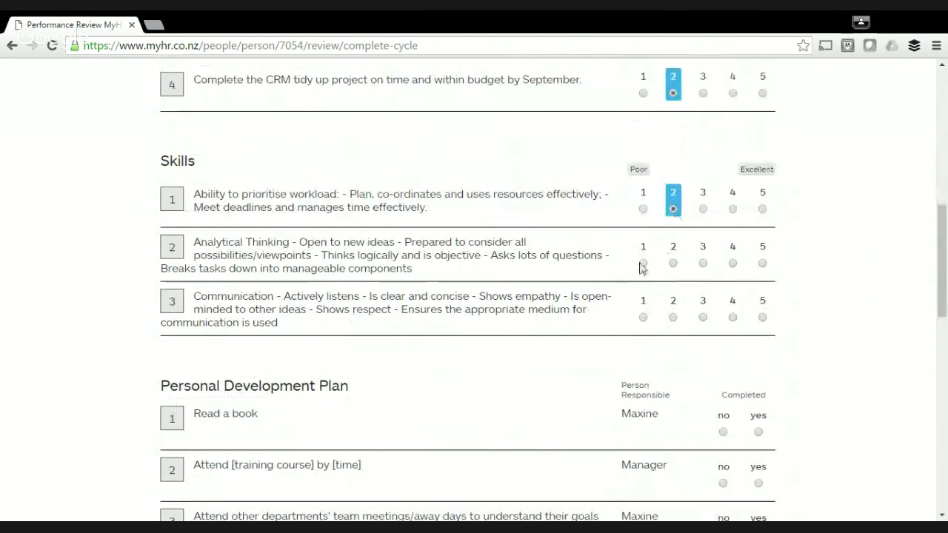
click(642, 264)
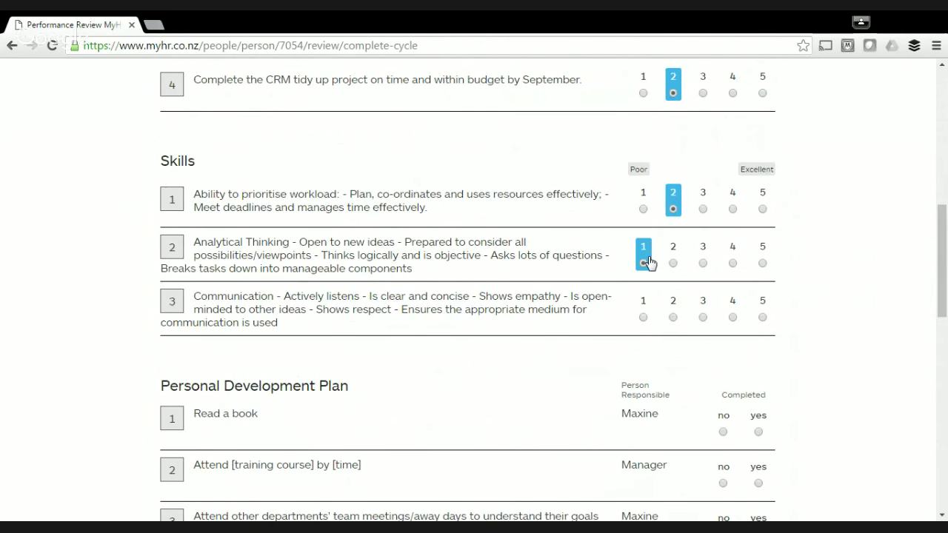
click(673, 319)
Mark all three Personal Development Plan items, including Read a book, as not completed.
scroll(633, 323, down, 3)
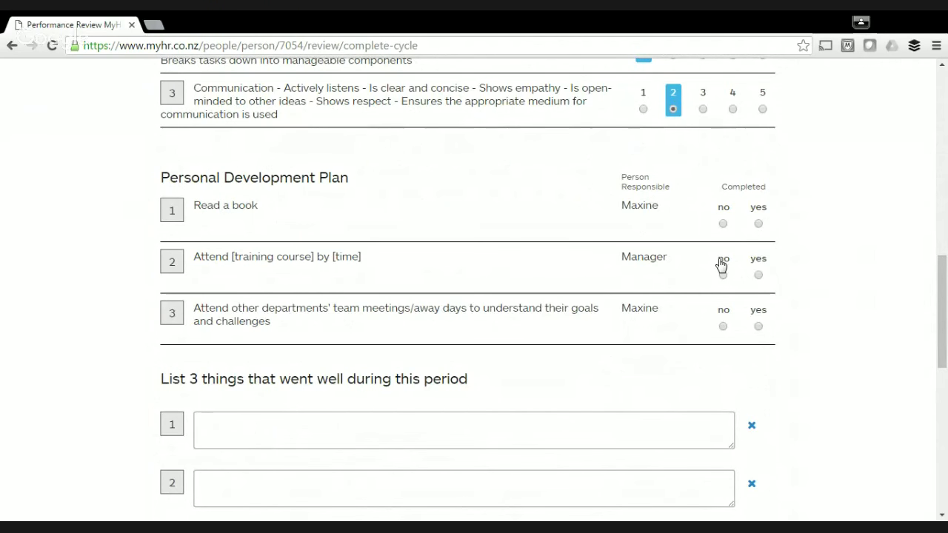
click(722, 223)
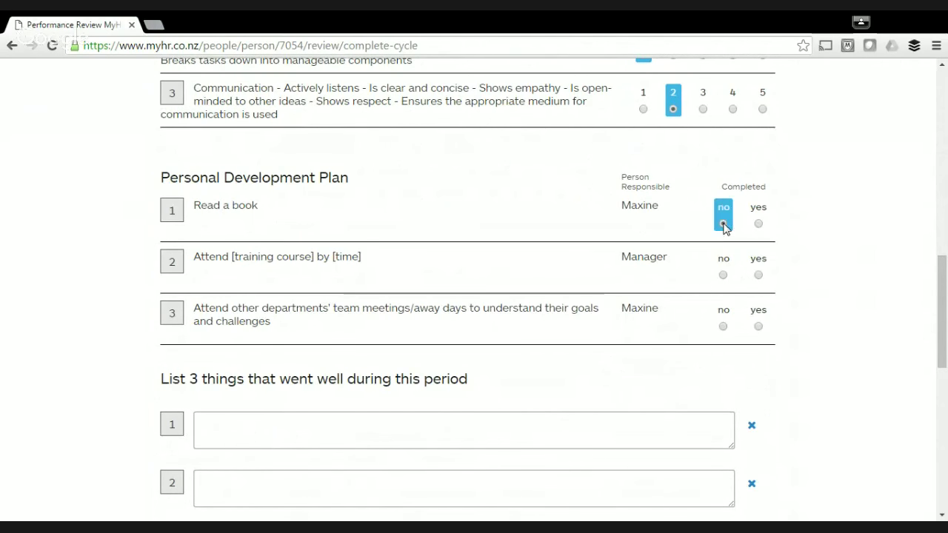
click(723, 275)
click(723, 327)
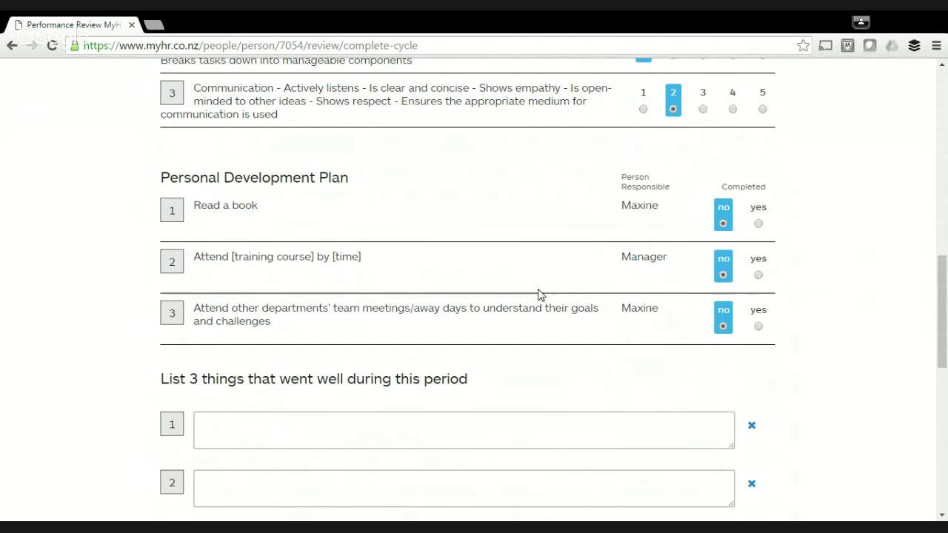
scroll(497, 266, down, 4)
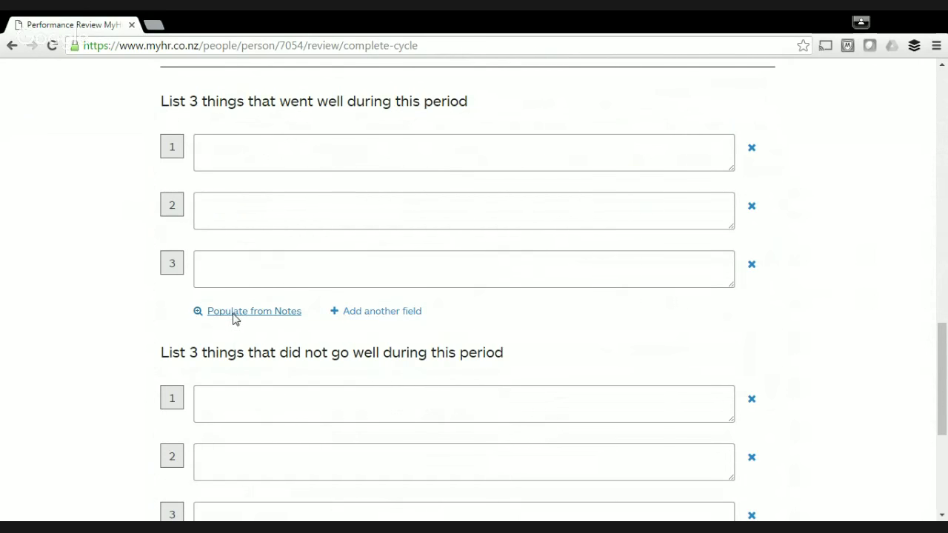
click(234, 313)
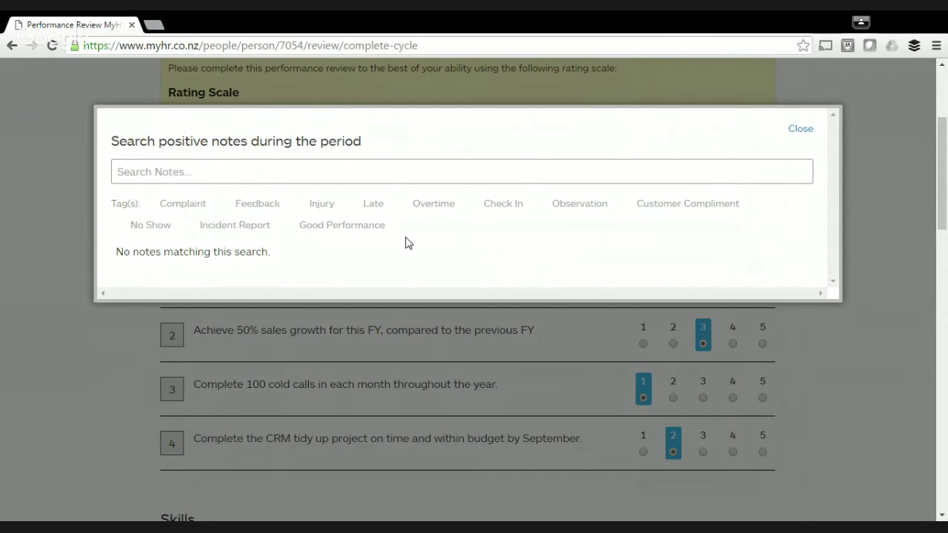
click(806, 136)
scroll(300, 197, down, 10)
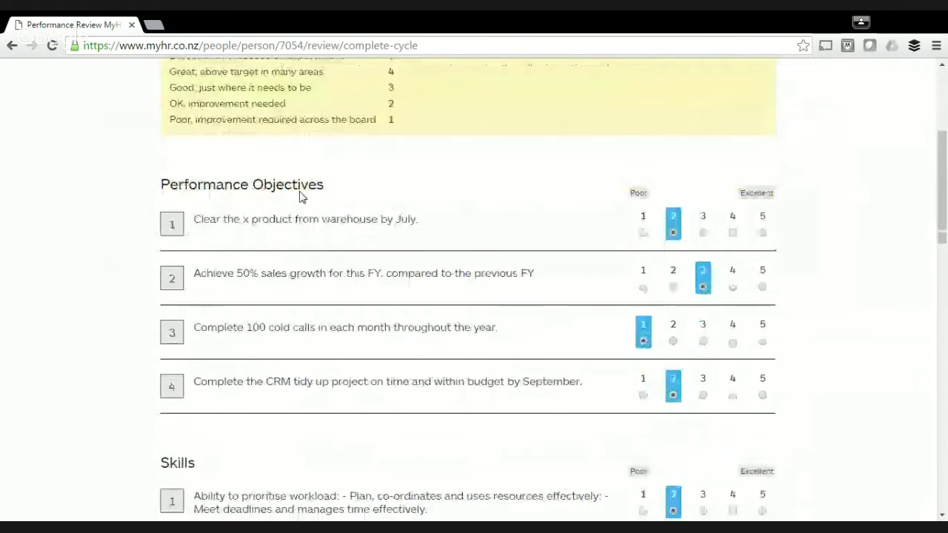
scroll(298, 197, up, 15)
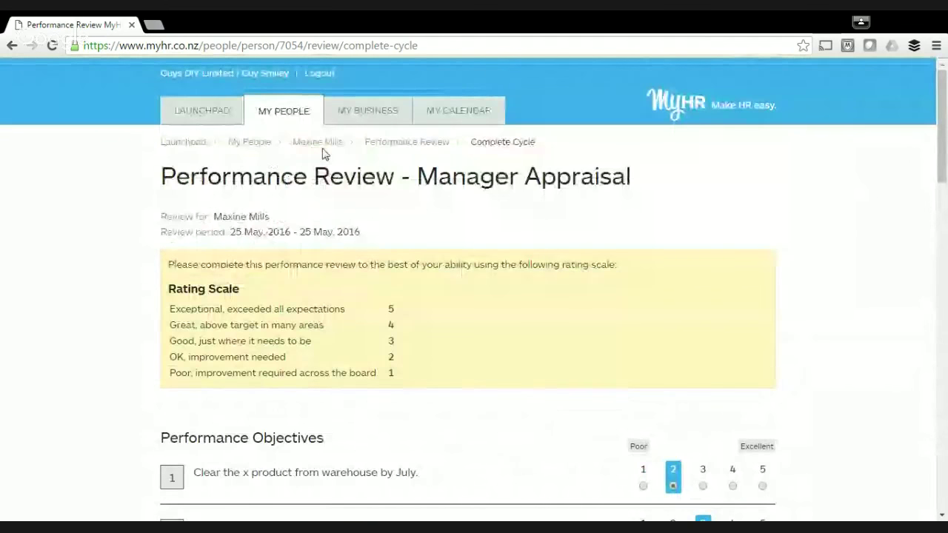
scroll(370, 230, down, 5)
scroll(370, 231, down, 8)
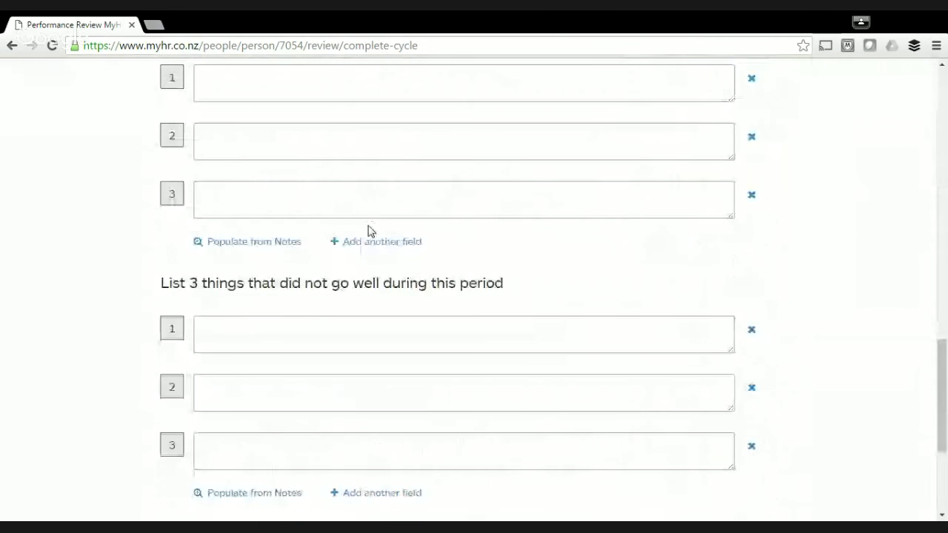
scroll(370, 231, up, 4)
Enter three went-well items: 'as asda', 'sadasdf as' and 'asd fasd'.
click(283, 368)
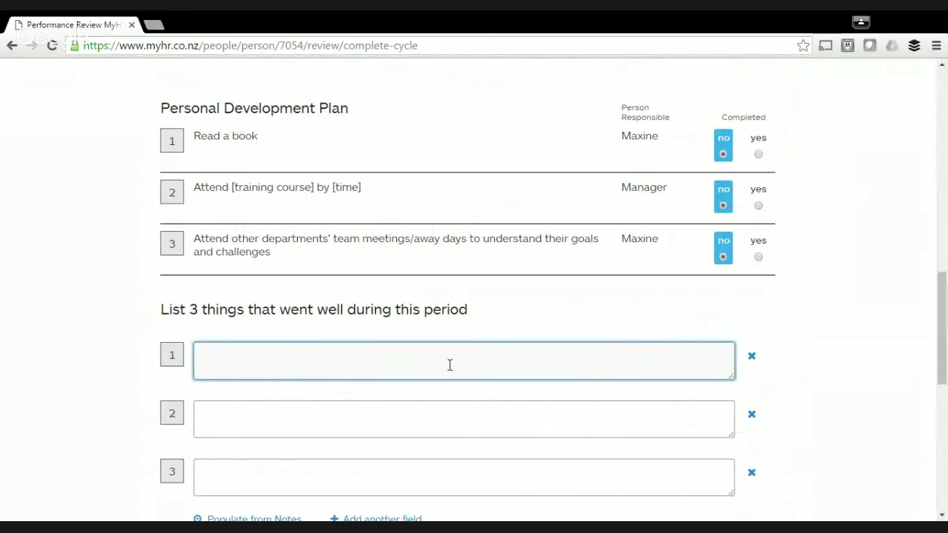
scroll(449, 365, down, 5)
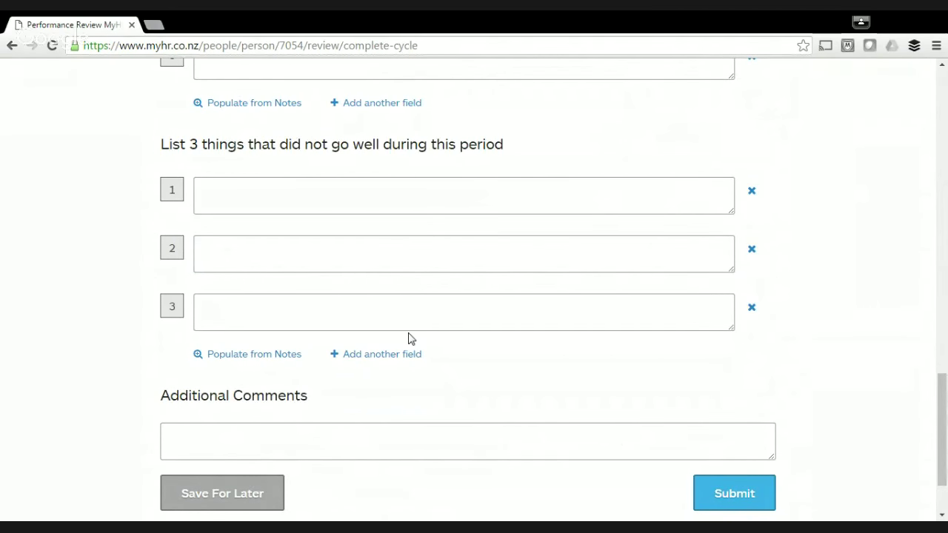
scroll(411, 338, up, 4)
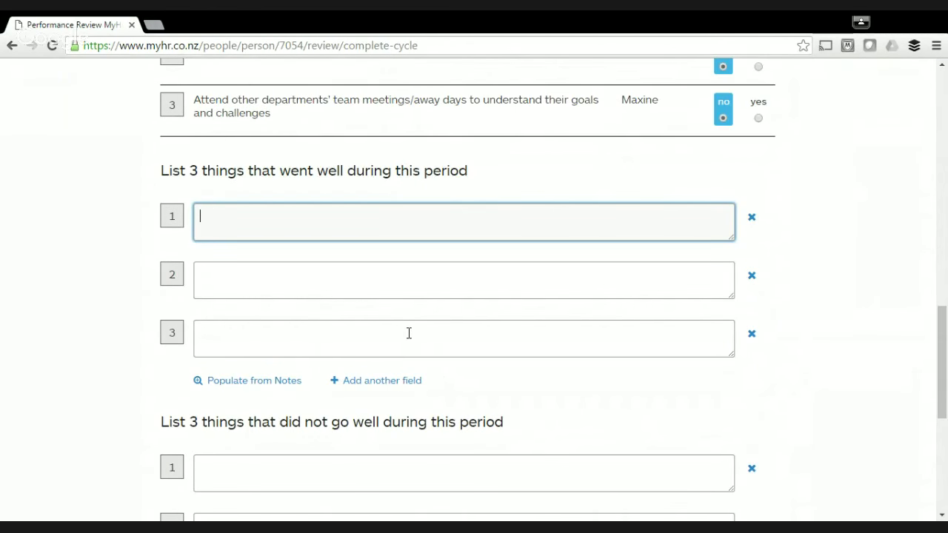
text(as asda)
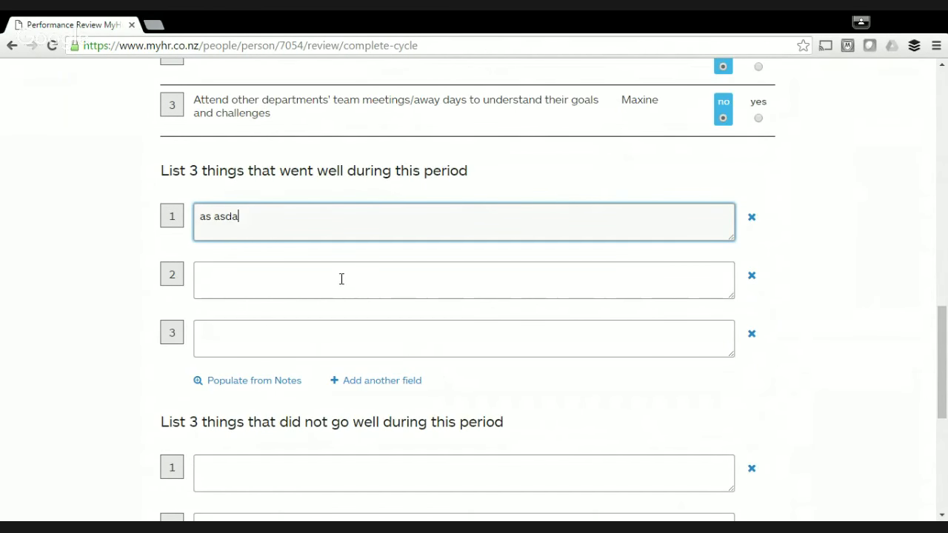
click(339, 290)
text(sadasdf as)
click(323, 324)
text(asd fasd)
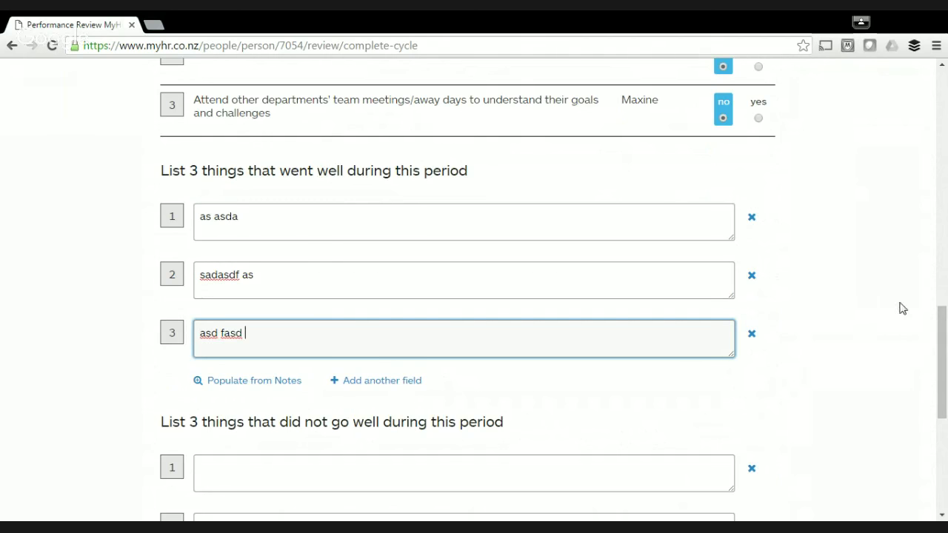
Enter three did-not-go-well items: 'asd asdf', 'as dfasdf' and 'a sdf asd'.
scroll(683, 366, down, 5)
click(421, 131)
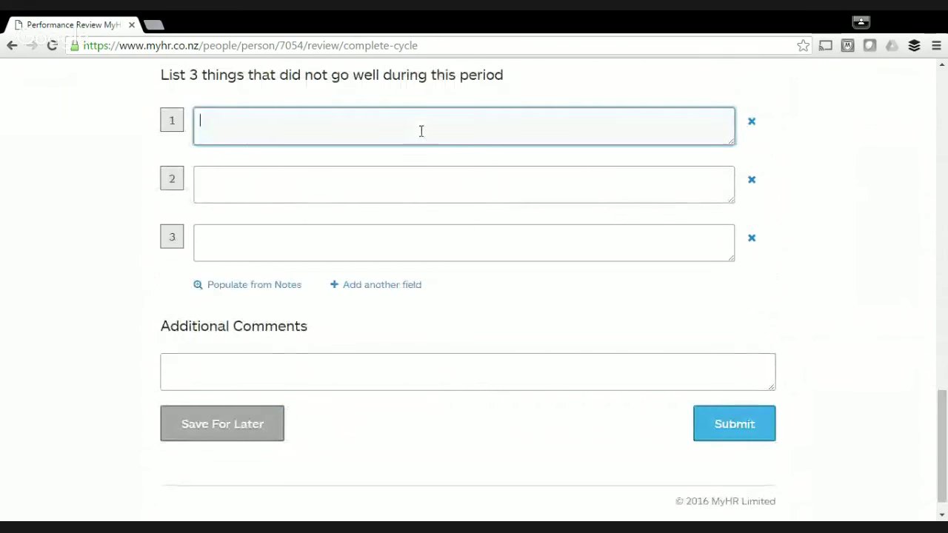
text(asd asdf)
key(Tab)
text(as dfasdf)
click(283, 242)
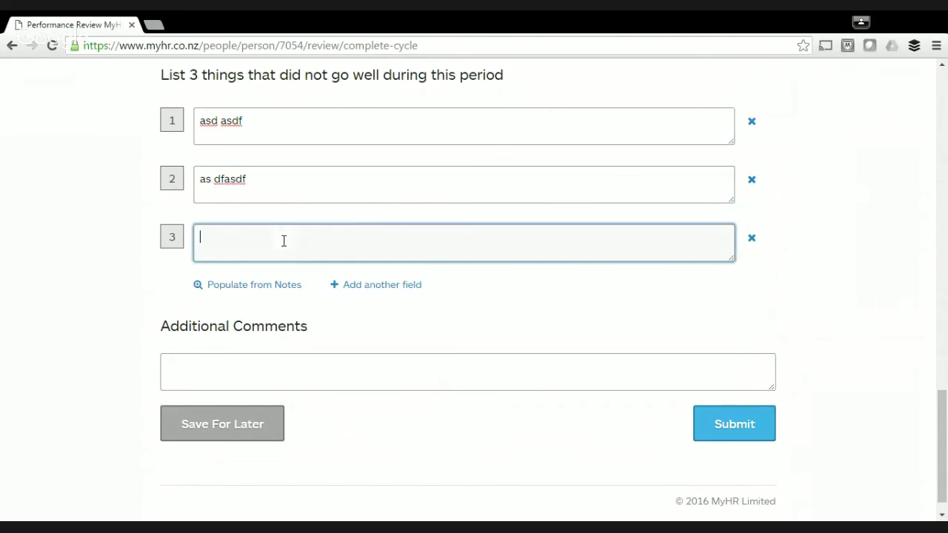
text(a sdf asd)
Add the comment 'a sdf adf', submit the manager appraisal and log out.
click(296, 359)
text(a sdf adf)
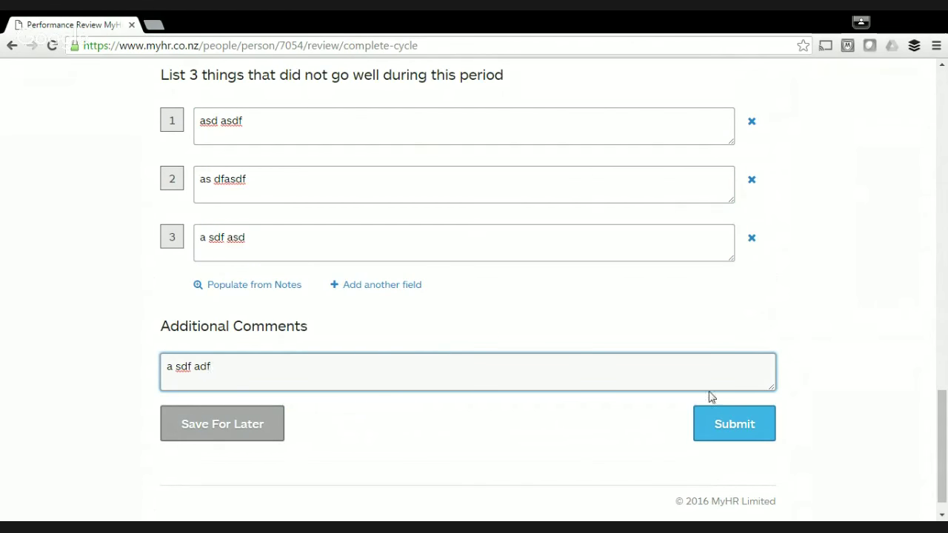
click(735, 437)
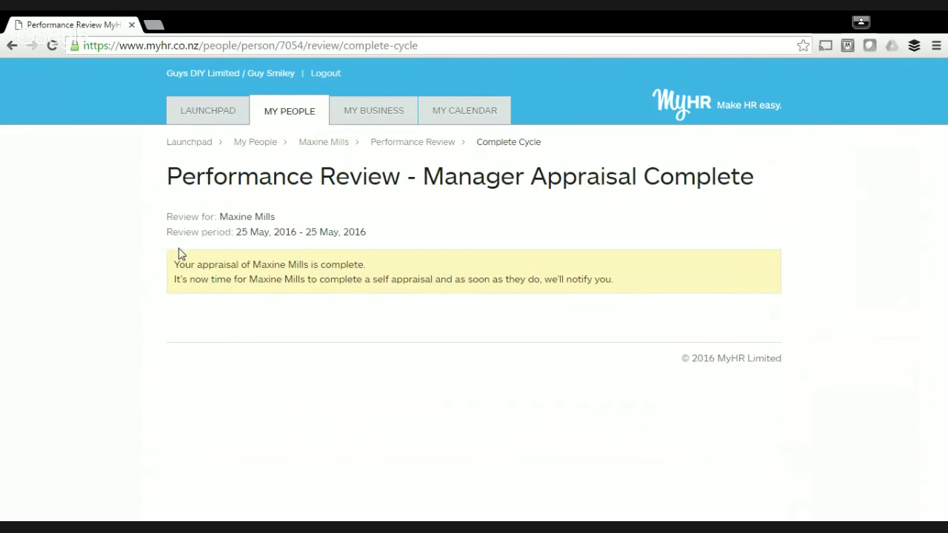
click(324, 73)
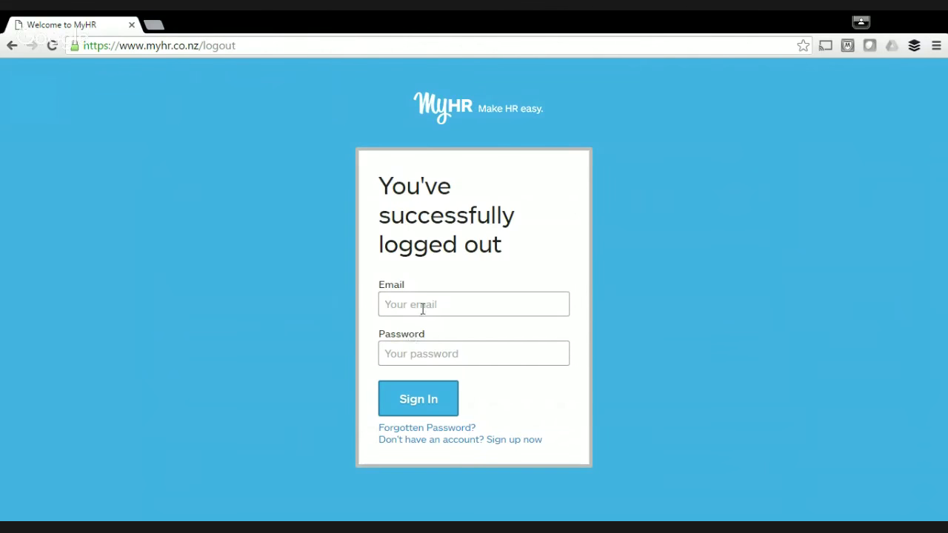
Sign in as the employee using her suggested email address and password.
click(422, 309)
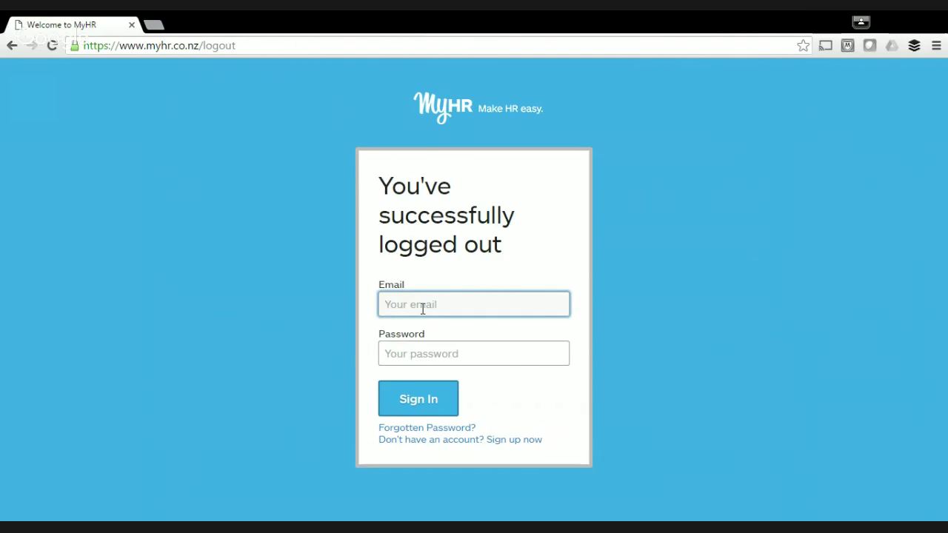
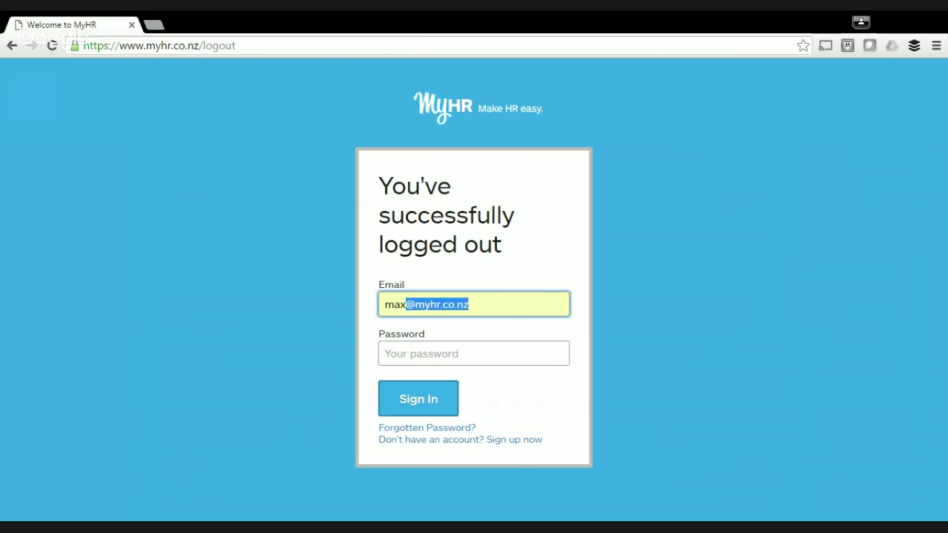
click(416, 347)
text(•••••••)
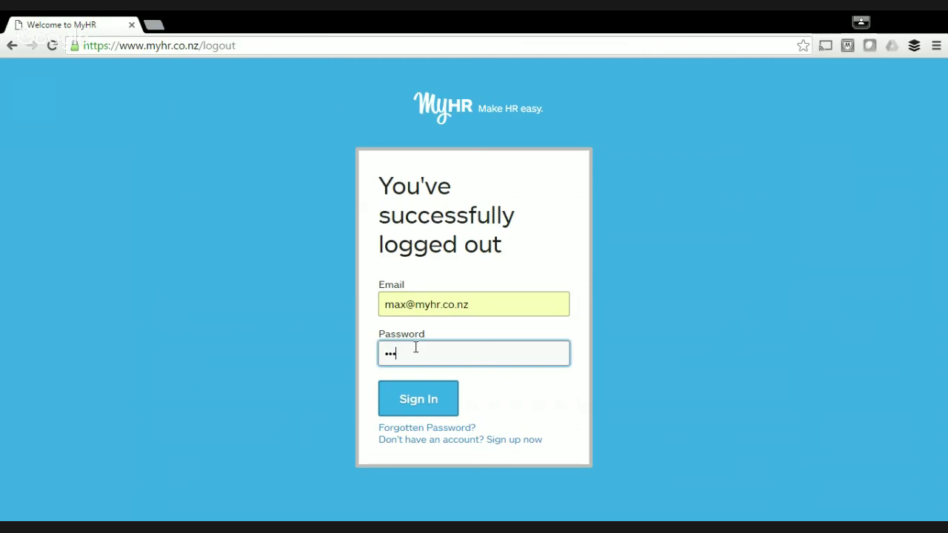
text(•)
click(425, 400)
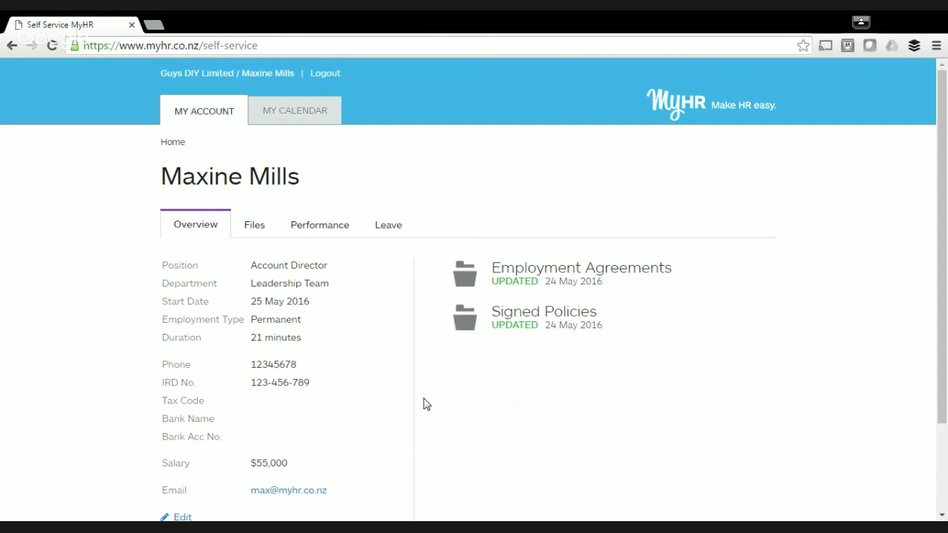
Open her own performance review and rate all four objectives 5, excellent.
click(331, 231)
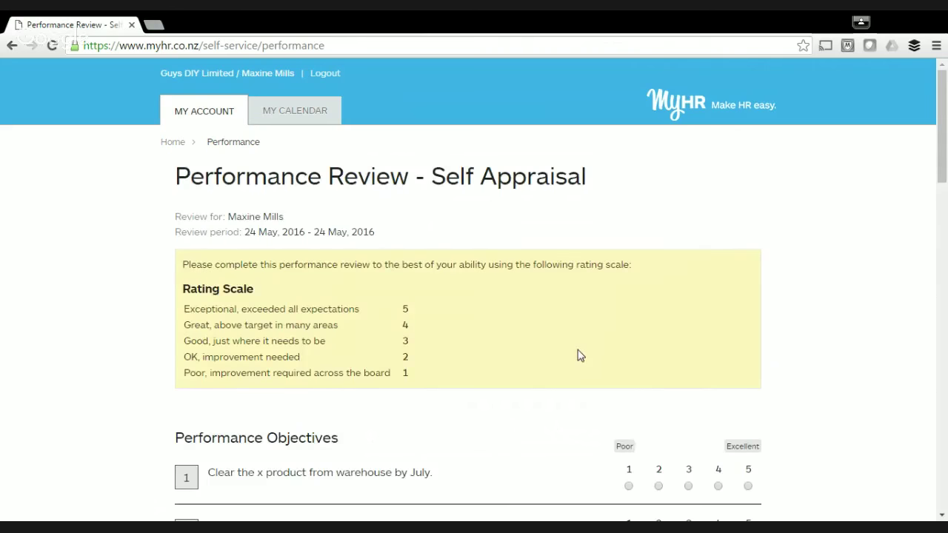
scroll(579, 355, down, 5)
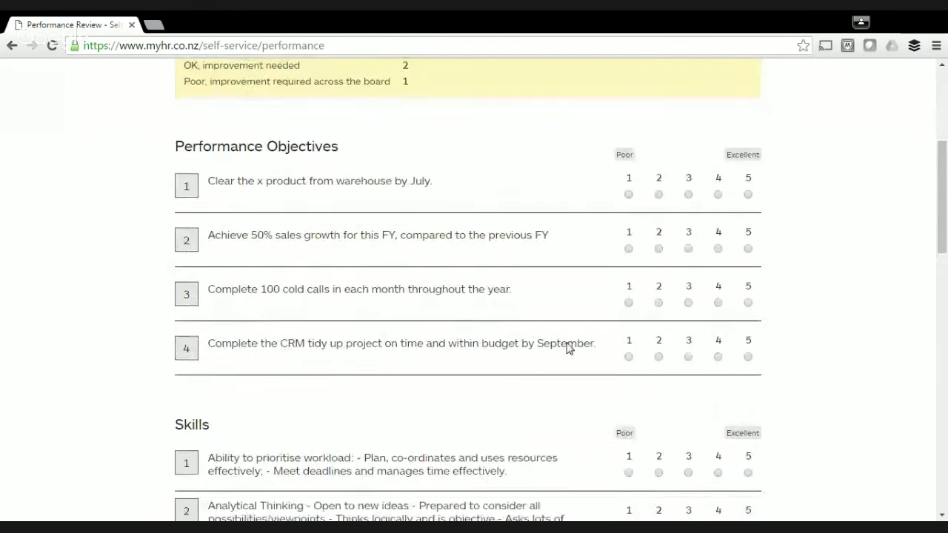
click(747, 140)
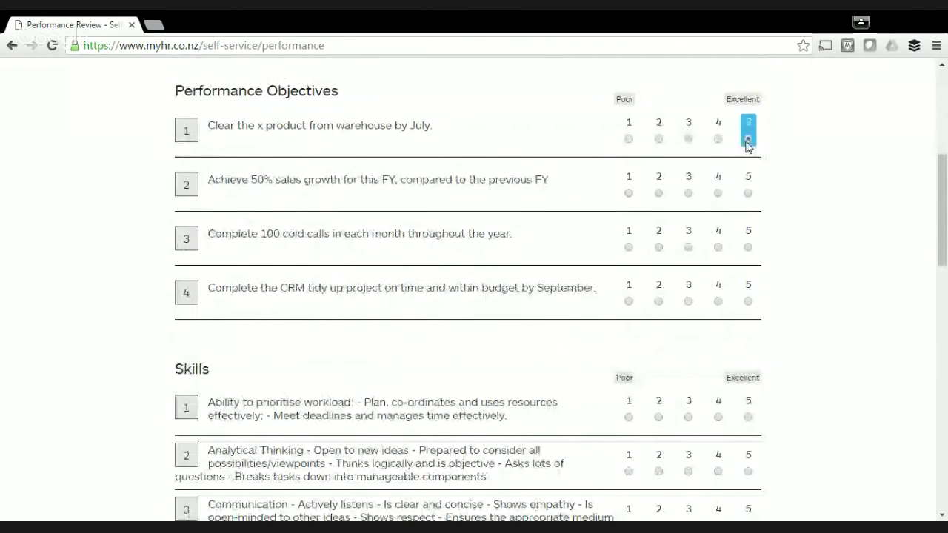
click(747, 194)
click(747, 248)
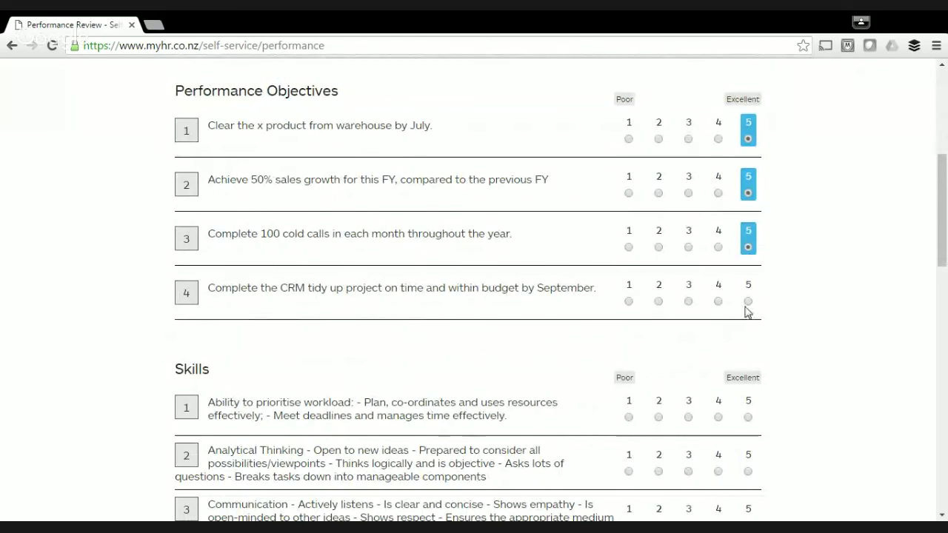
click(747, 303)
Rate the three skills 5 and mark all three development plan items completed.
scroll(755, 314, down, 3)
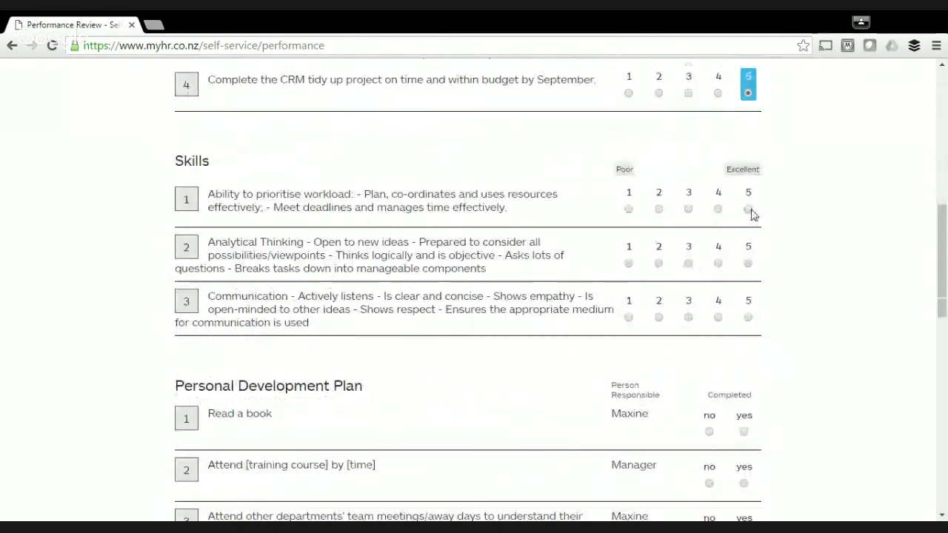
click(747, 208)
click(747, 262)
click(748, 317)
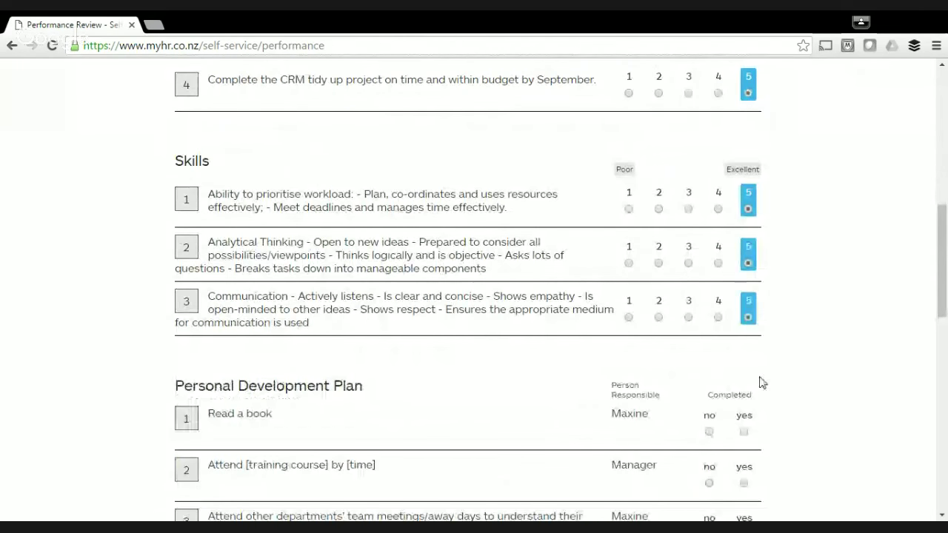
click(744, 431)
scroll(751, 426, down, 3)
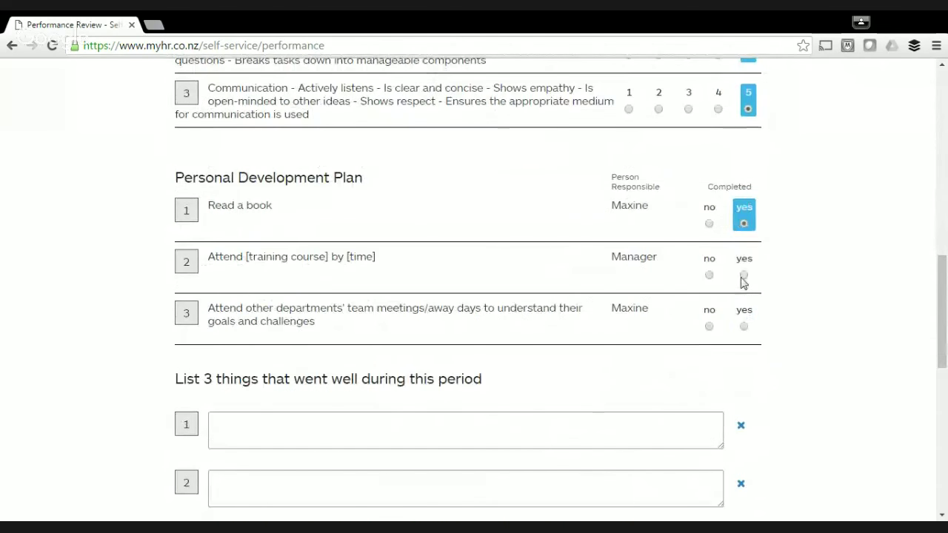
click(743, 275)
click(743, 324)
Enter three went-well items: 'dsfg sdgf', 'sd gfsd gf' and 'sd gfsdgf'.
scroll(740, 325, down, 2)
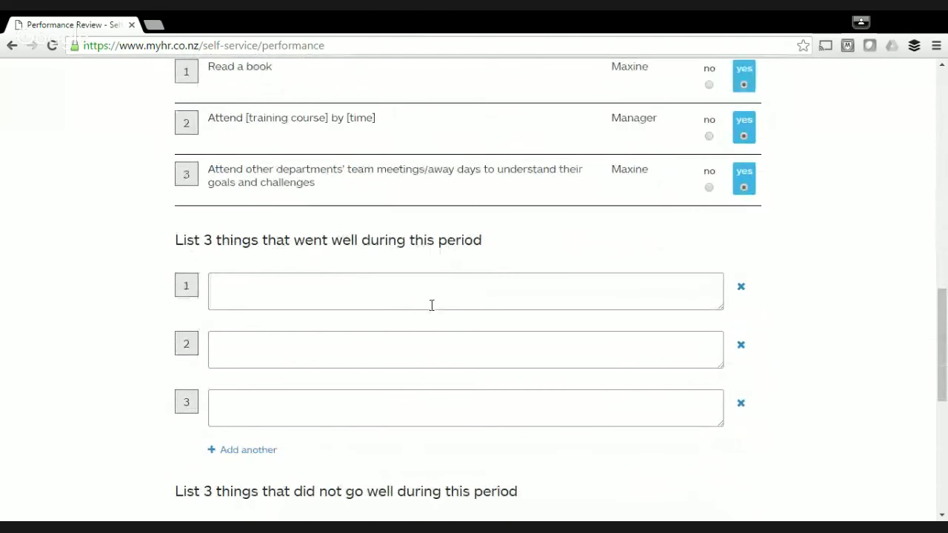
click(379, 298)
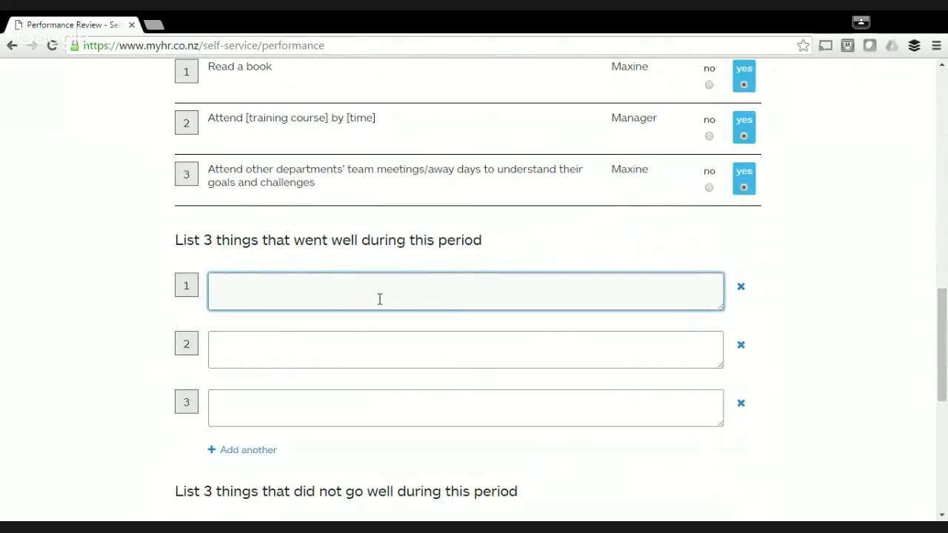
text(dsfg sdgf)
click(334, 338)
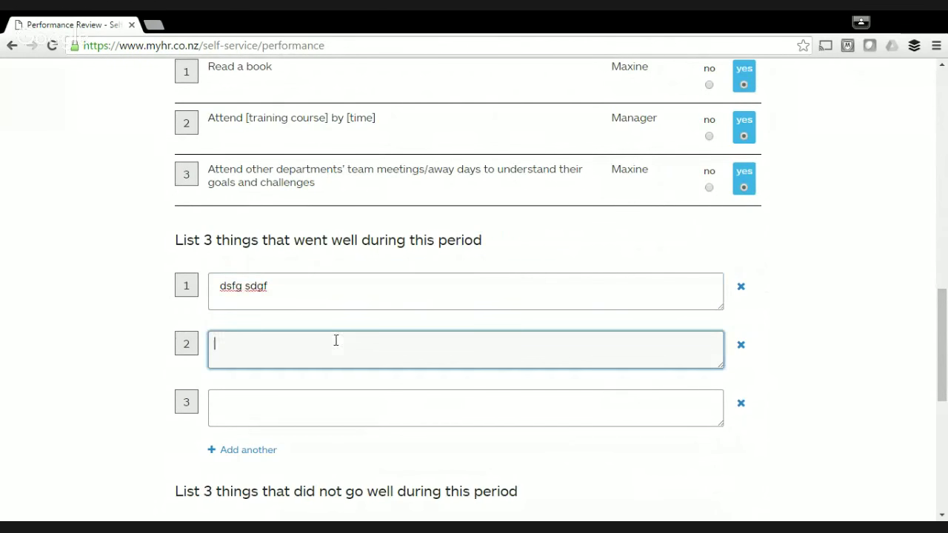
text(sd gfsd gf)
click(278, 407)
text(sd gfsdgf)
Enter 'sd gfsd gf' as the only did-not-go-well item and delete the two empty boxes.
scroll(333, 407, down, 5)
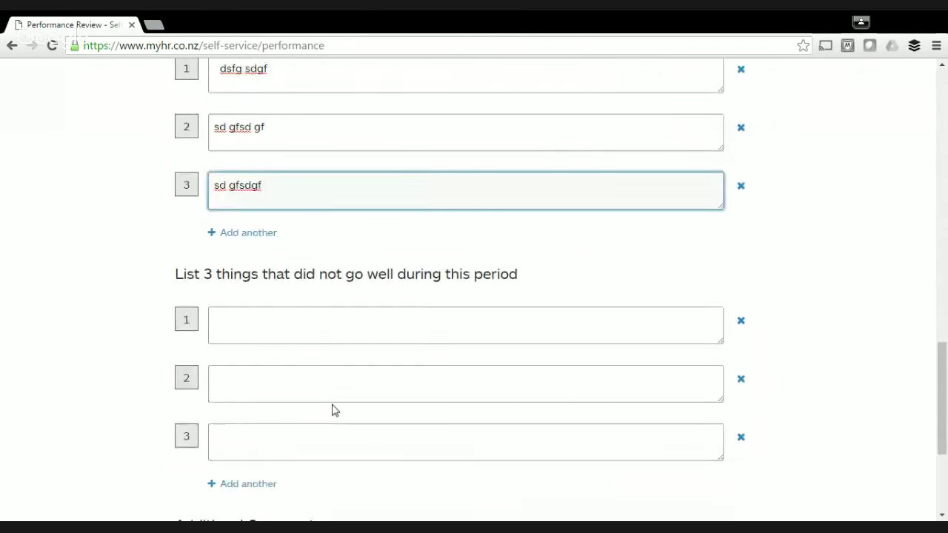
click(292, 200)
text(sd gfsd gf)
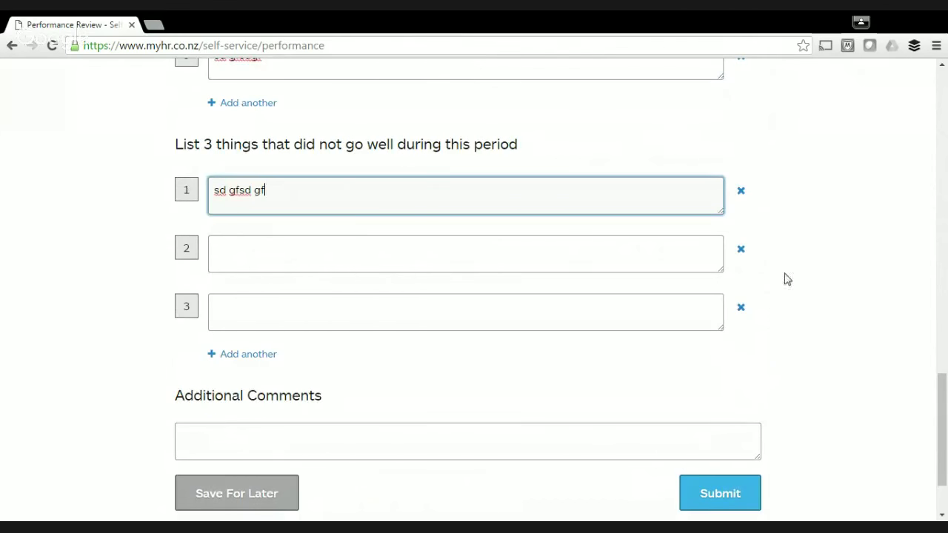
click(740, 250)
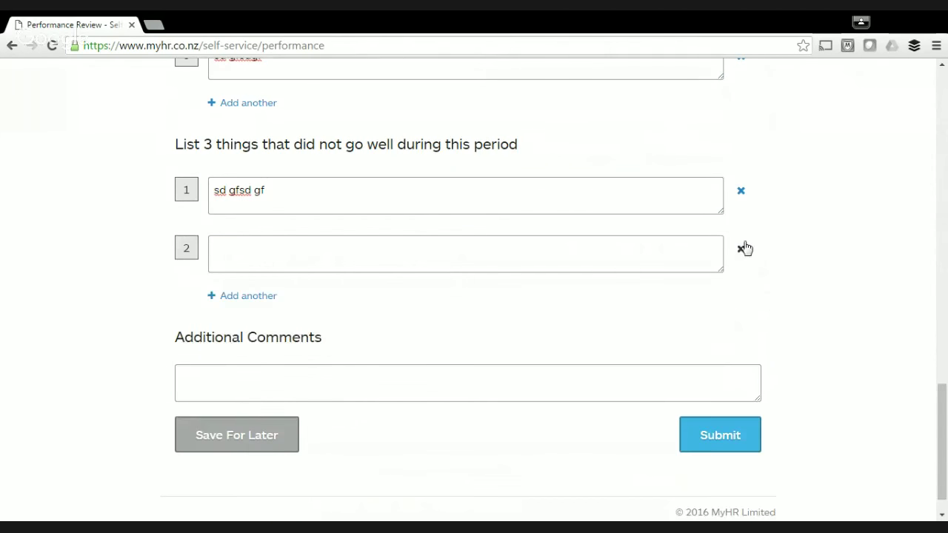
click(741, 250)
Add the comment 'sd gfsd gsd' and submit the self appraisal.
click(465, 330)
text(sd gfsd gsd)
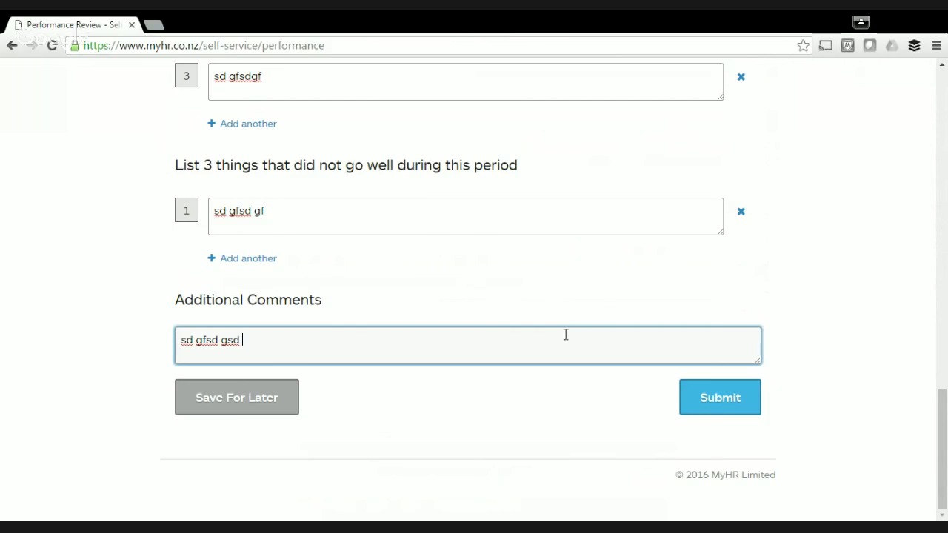
click(715, 402)
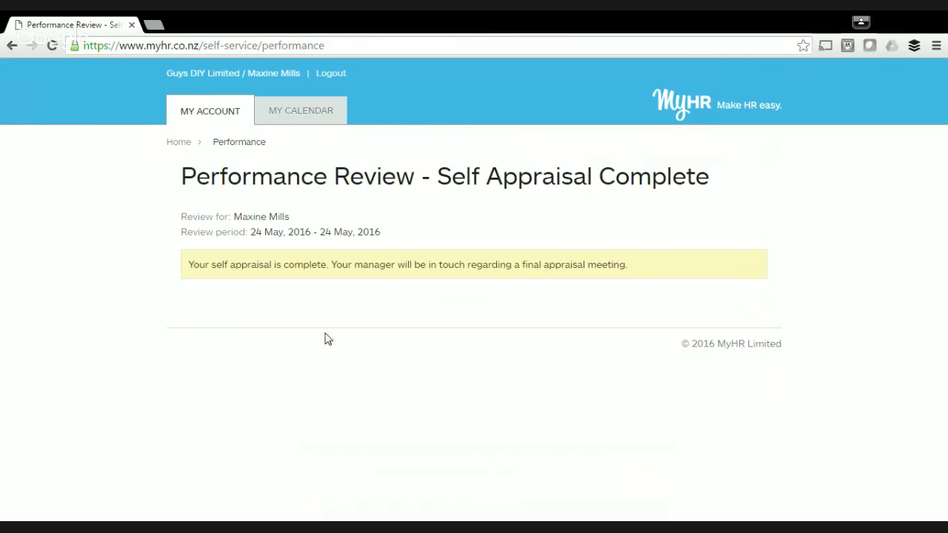
Log out, sign in as the manager using the saved email and password, and open the employee's pending review.
click(330, 74)
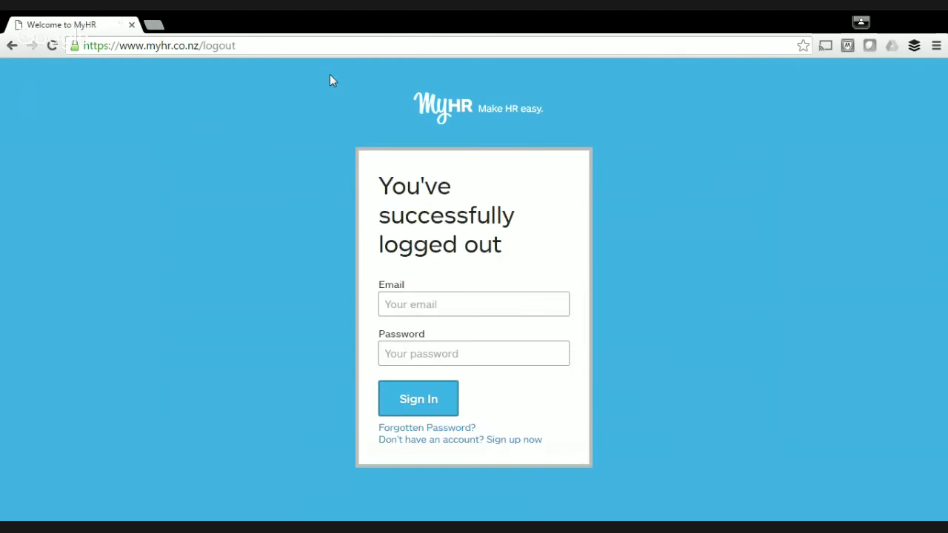
click(429, 306)
text(g)
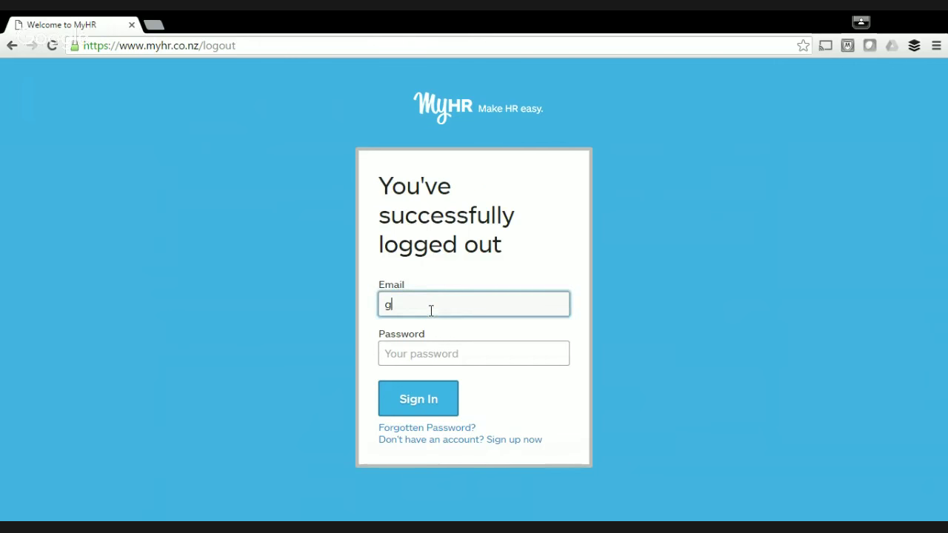
key(Down)
key(Return)
click(434, 360)
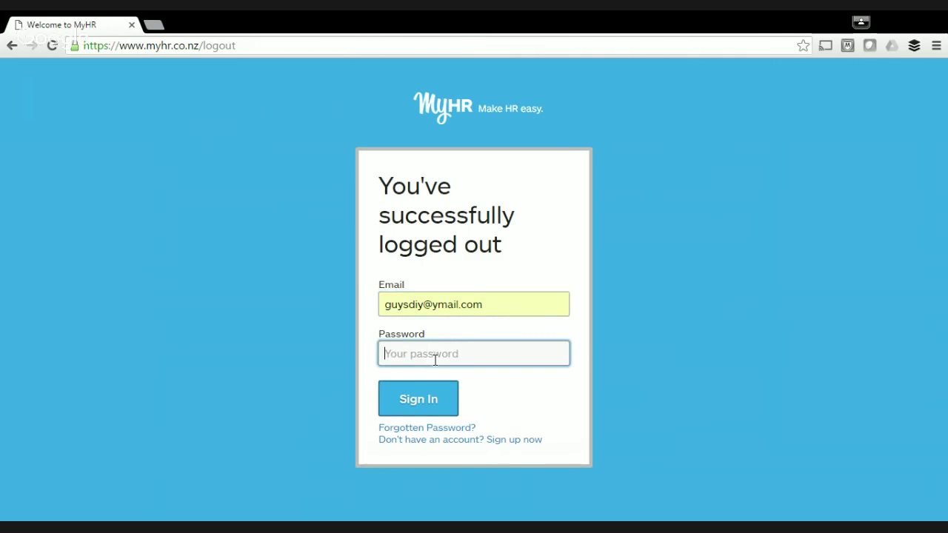
text(••••••••)
click(434, 412)
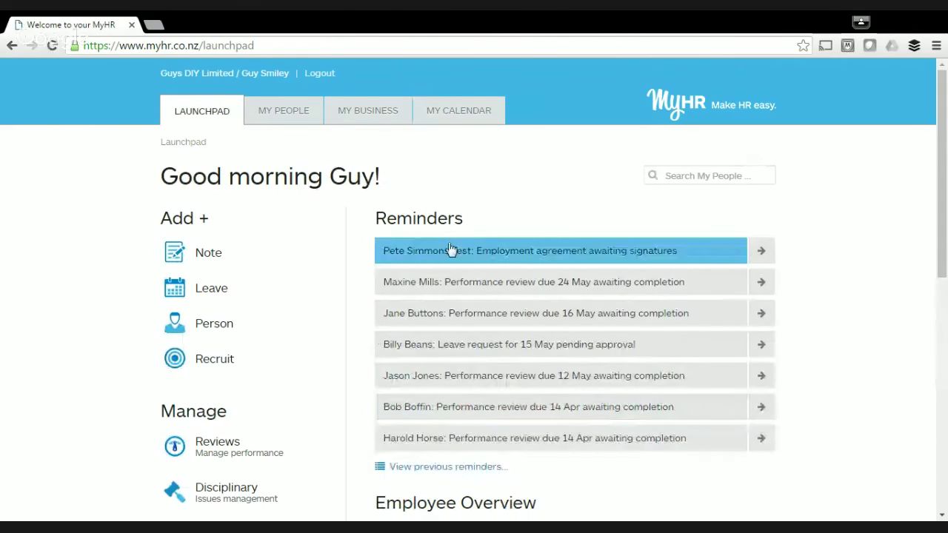
click(776, 289)
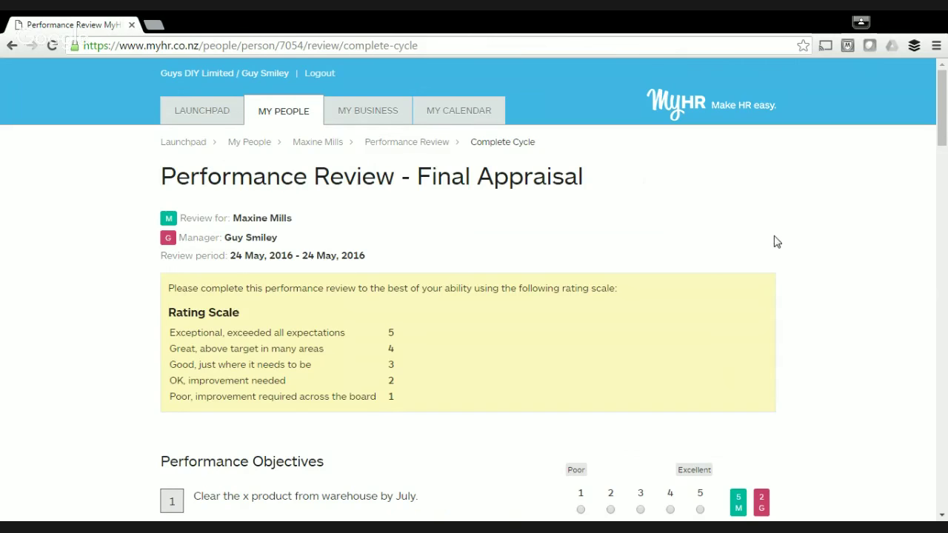
Scroll down to Performance Objectives to see the employee's self-ratings beside the manager's.
scroll(776, 241, down, 1)
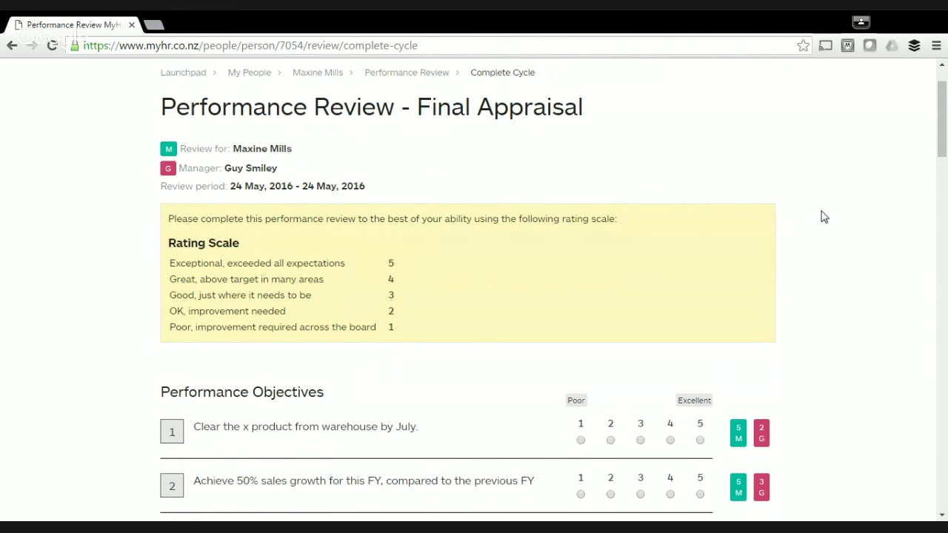
scroll(824, 217, down, 4)
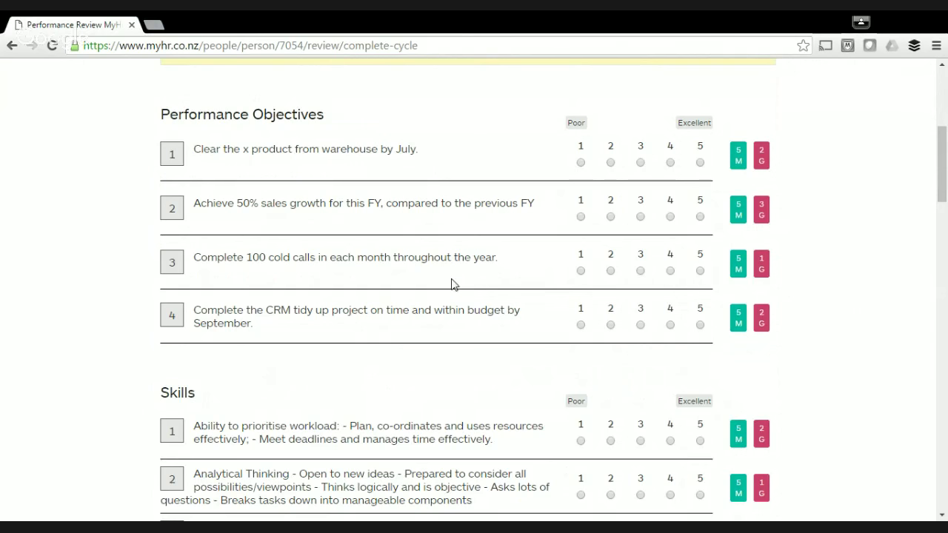
Rate the four objectives 3, 4, 2, 4 and the three skills 2, 3, 4.
click(640, 162)
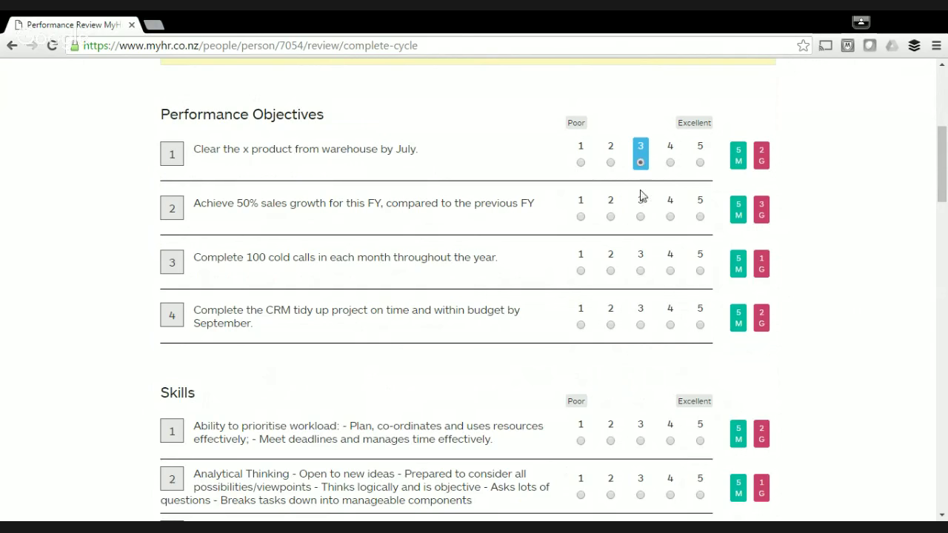
click(670, 216)
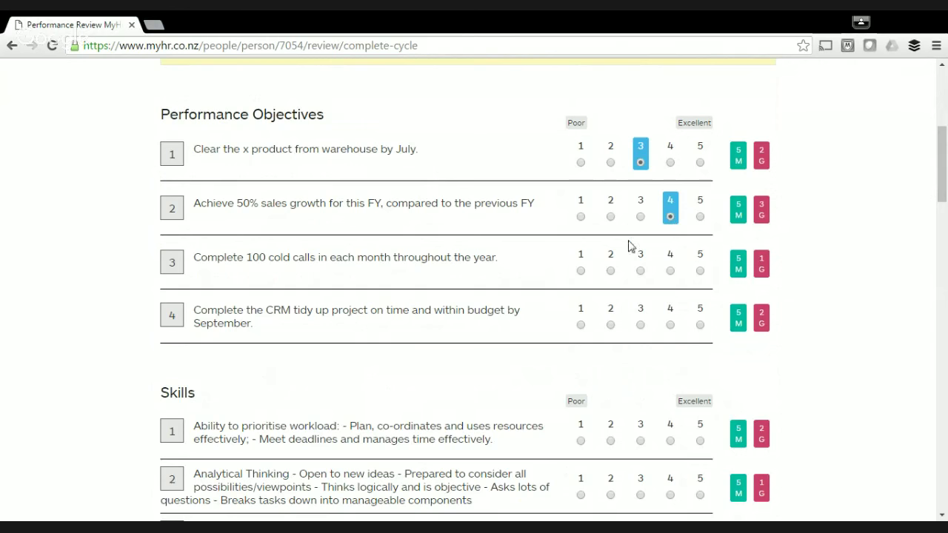
click(610, 270)
click(670, 324)
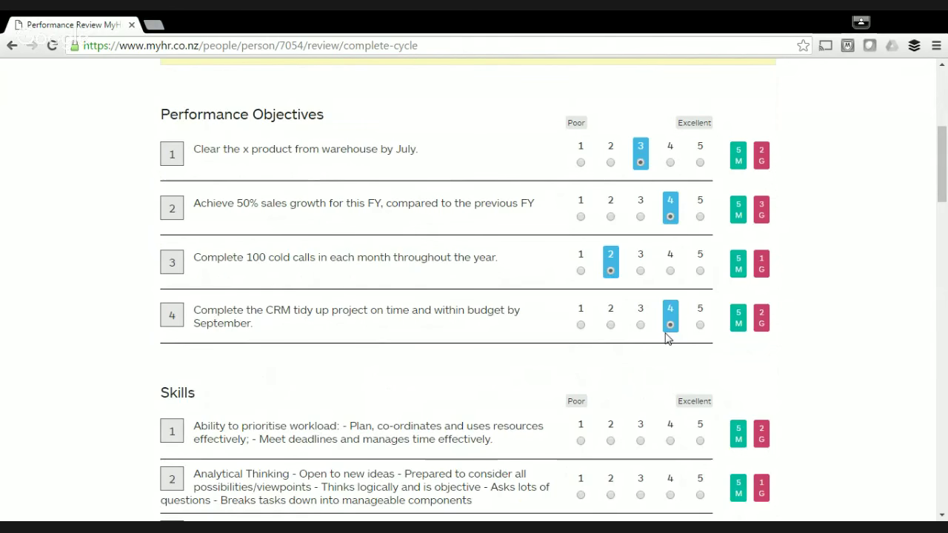
scroll(664, 339, down, 3)
click(611, 234)
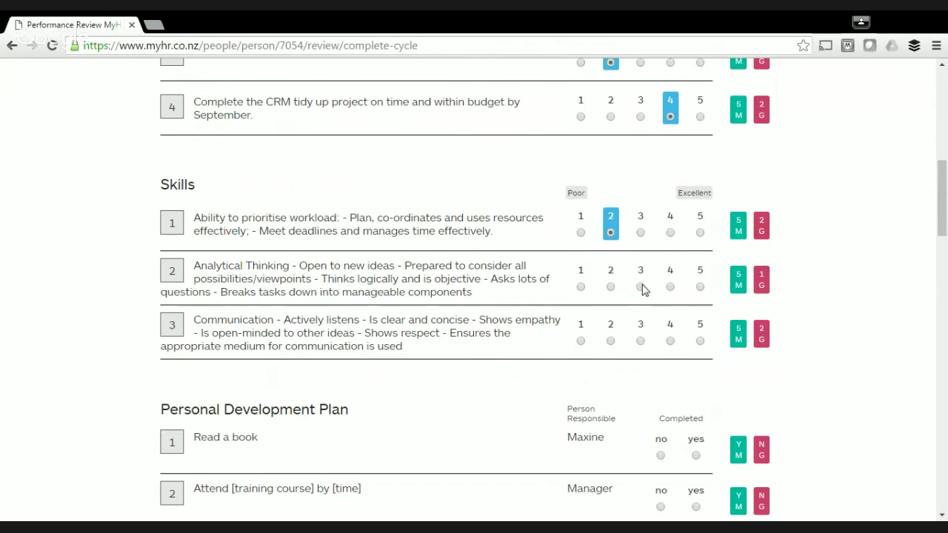
click(641, 287)
click(671, 341)
Mark the development plan items Read a book yes, training course no, department meetings yes.
scroll(671, 341, down, 3)
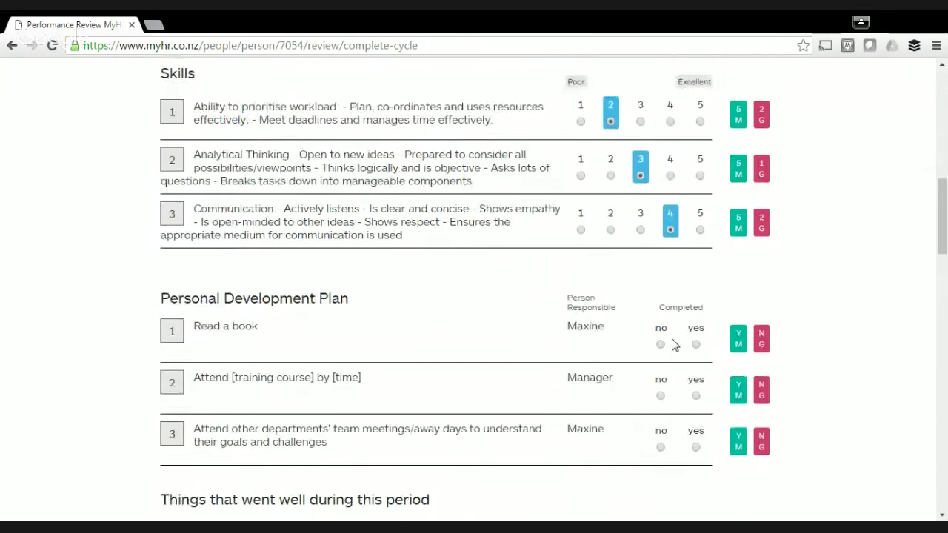
click(695, 247)
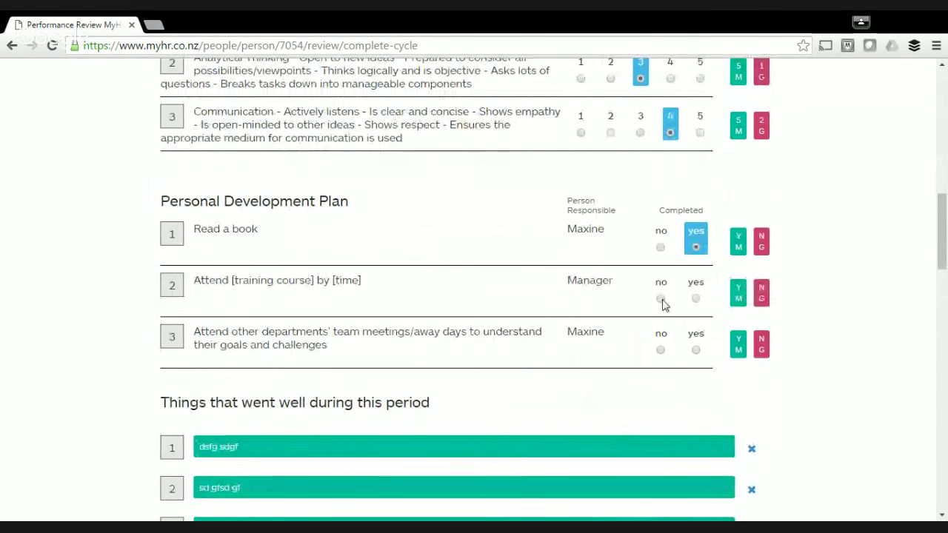
click(660, 300)
click(695, 349)
Remove the third green and second red went-well entries.
scroll(763, 360, down, 1)
scroll(763, 361, down, 4)
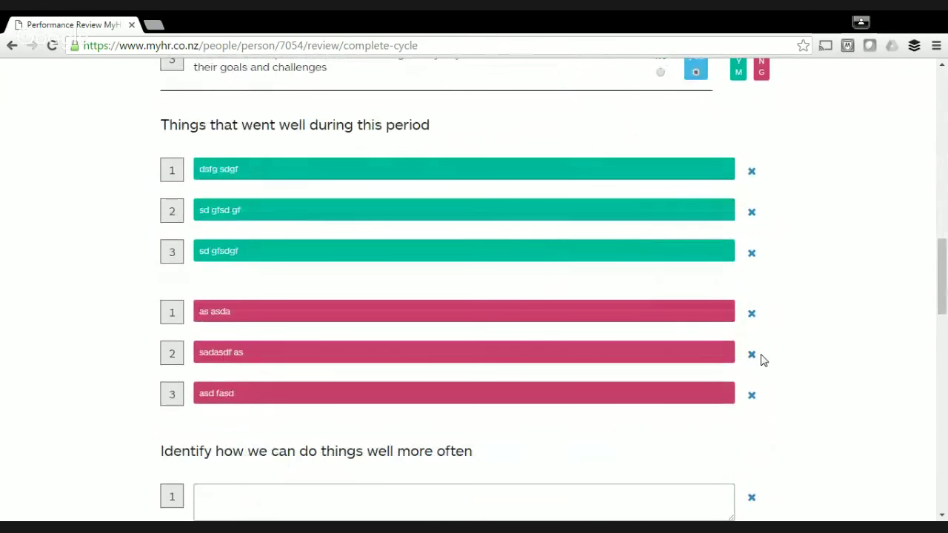
scroll(791, 355, up, 1)
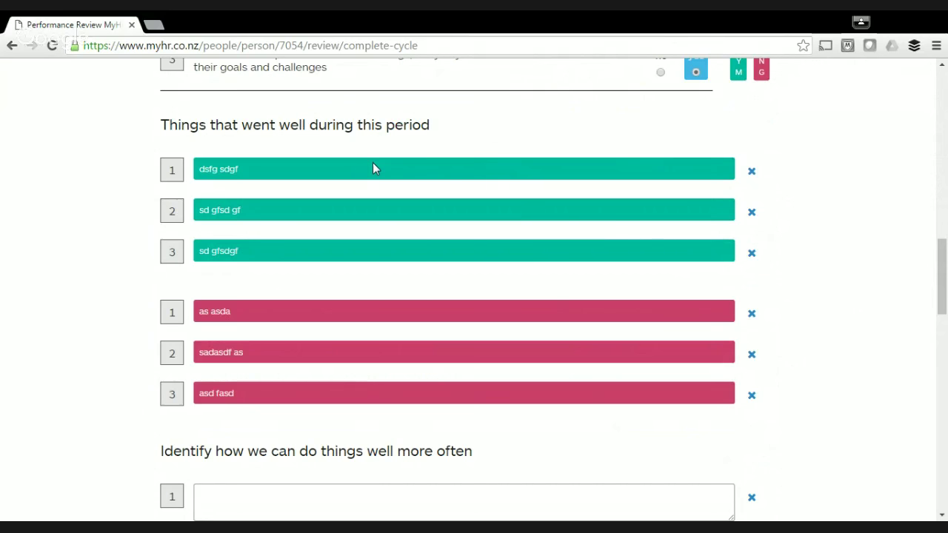
scroll(373, 169, up, 1)
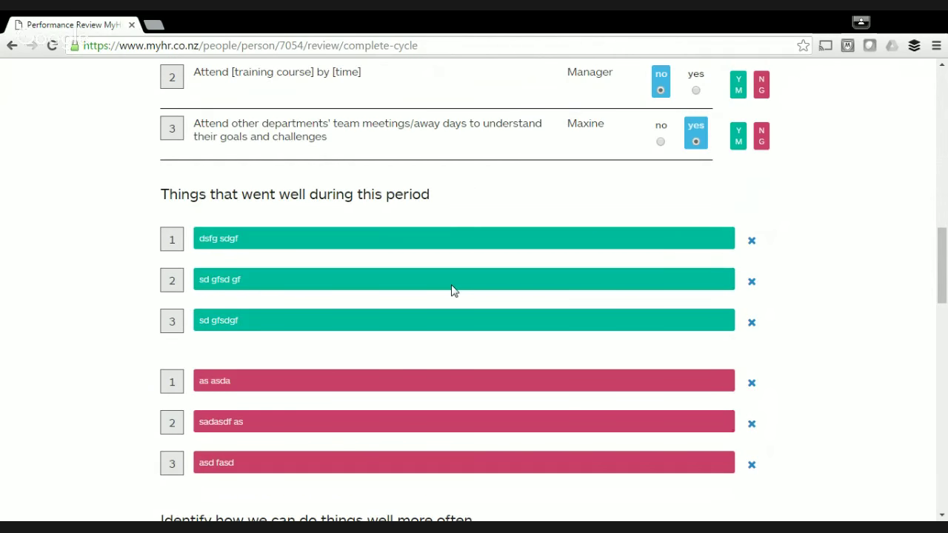
scroll(453, 291, down, 1)
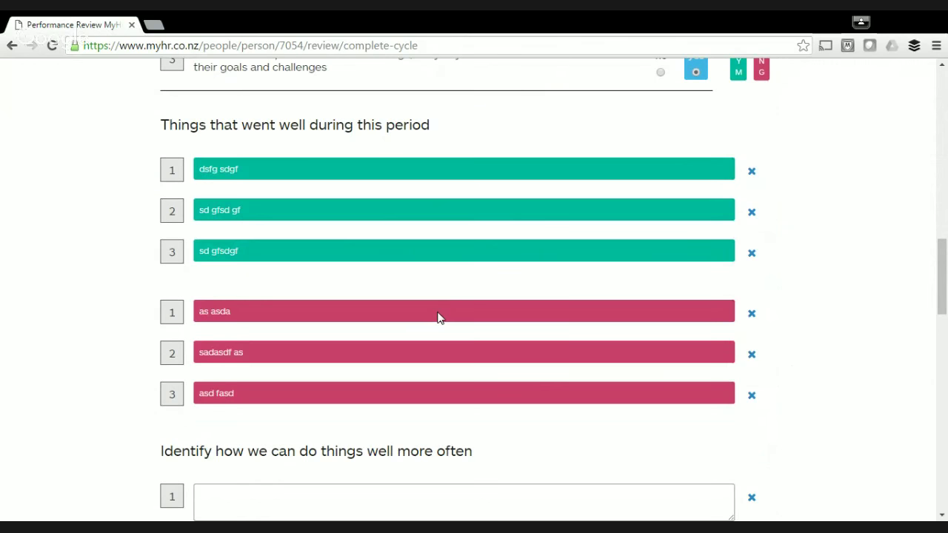
scroll(438, 317, down, 1)
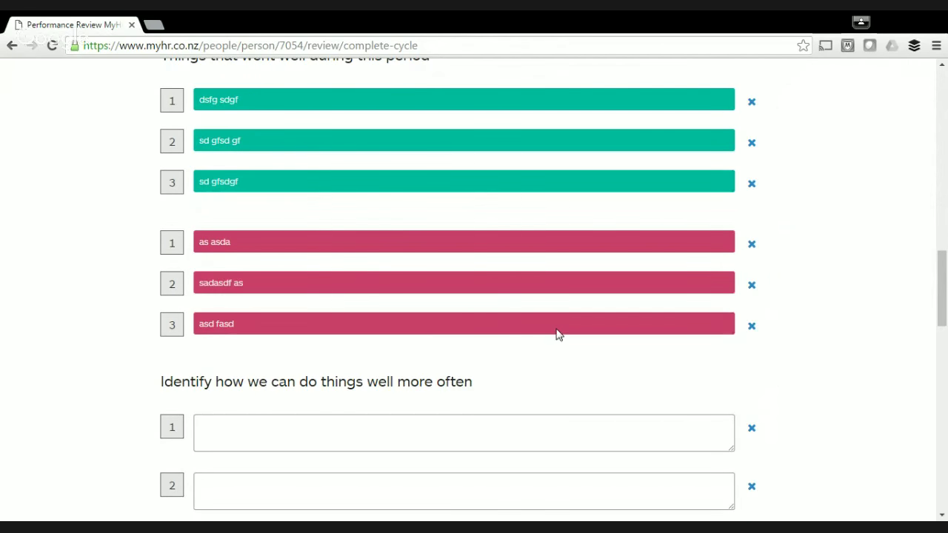
click(753, 184)
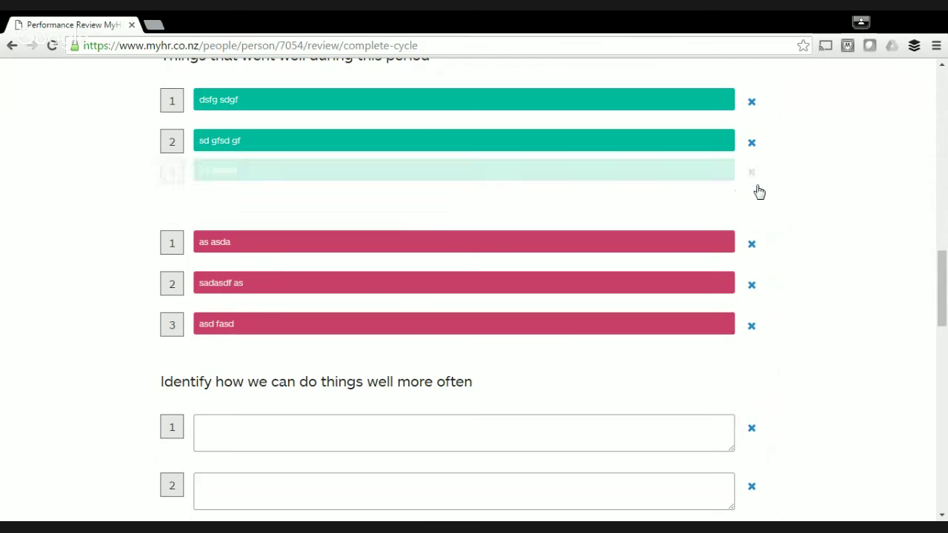
click(751, 245)
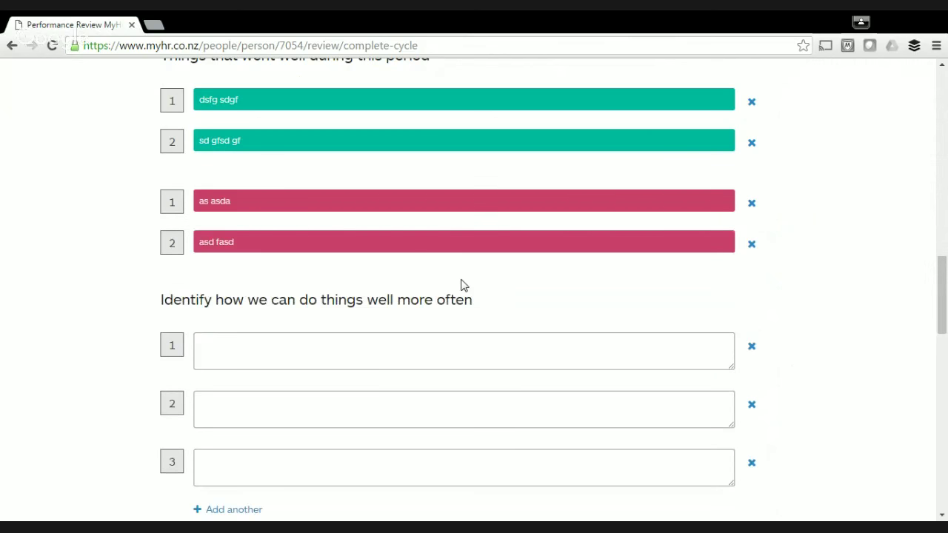
scroll(460, 285, down, 3)
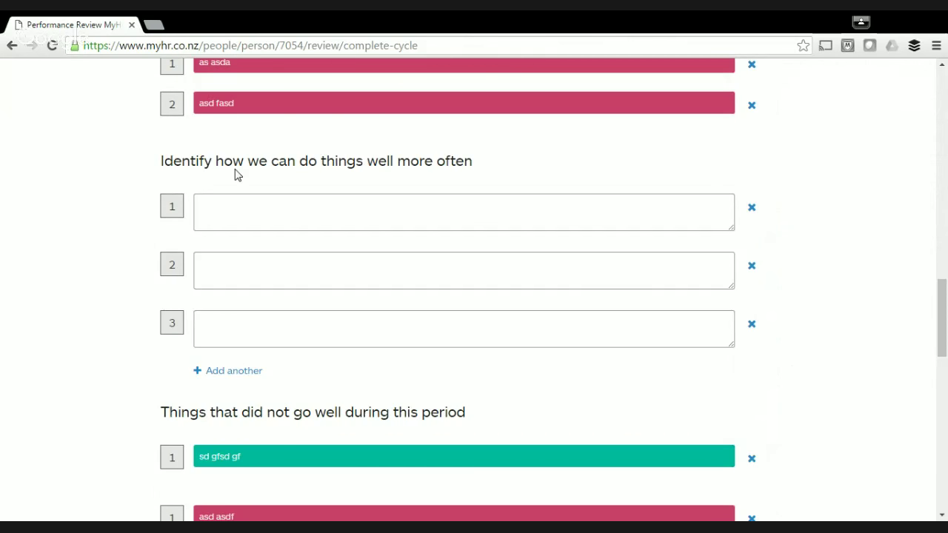
Enter 'sdfg sdgf' and 'sdgf sdg' as the first two ways to do things well more often.
click(248, 208)
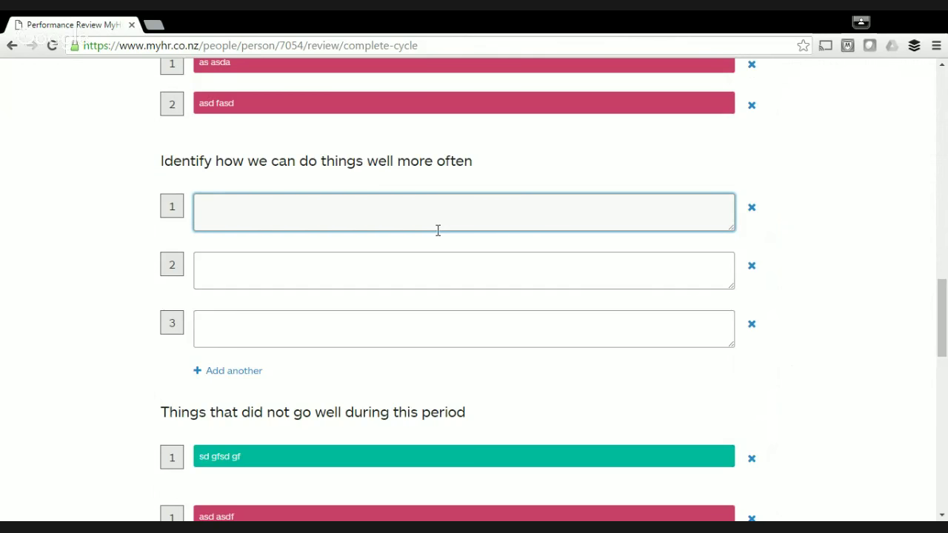
text(sdfg sdgf)
click(332, 257)
text(sdgf sdg)
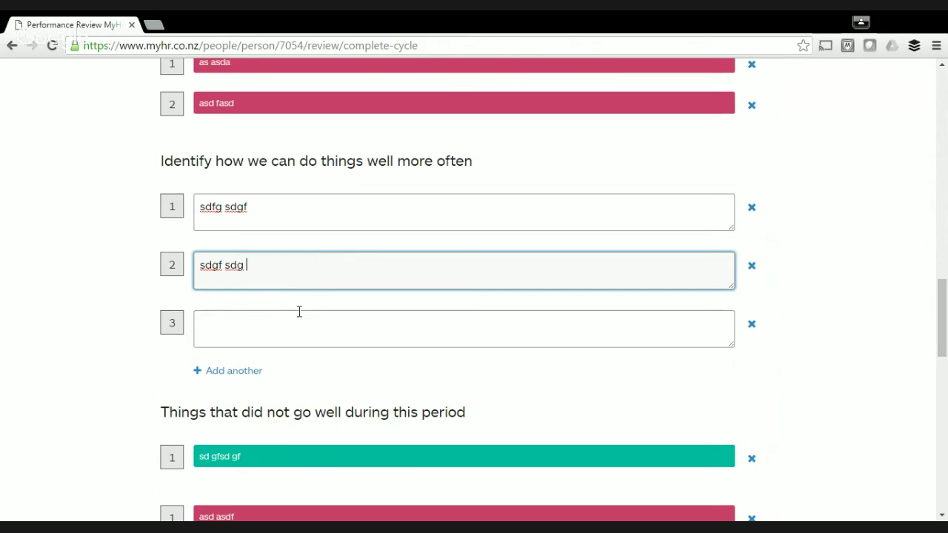
Add 'sdf gsdg' as the third entry in the list.
click(297, 306)
scroll(297, 306, down, 1)
scroll(303, 304, down, 5)
scroll(319, 269, up, 3)
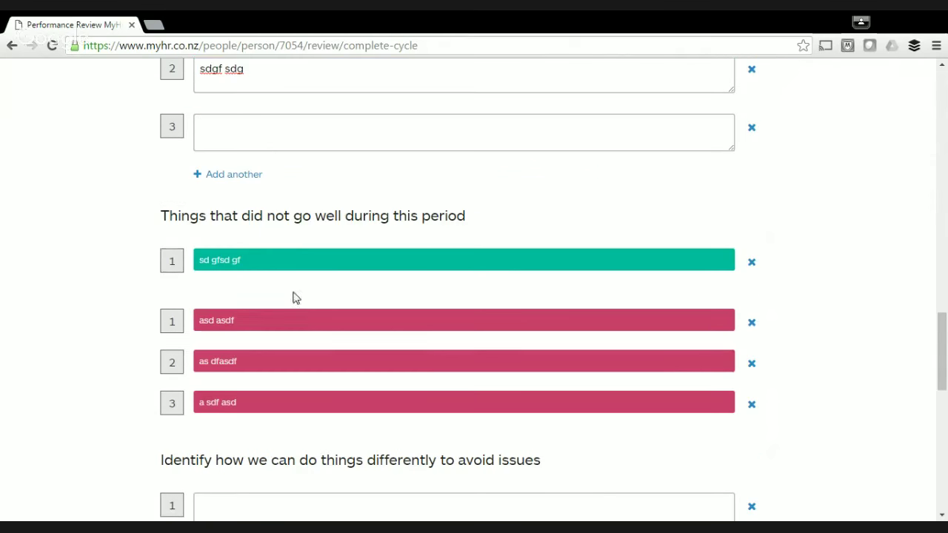
click(262, 134)
text(sdf gsdg)
scroll(341, 159, down, 3)
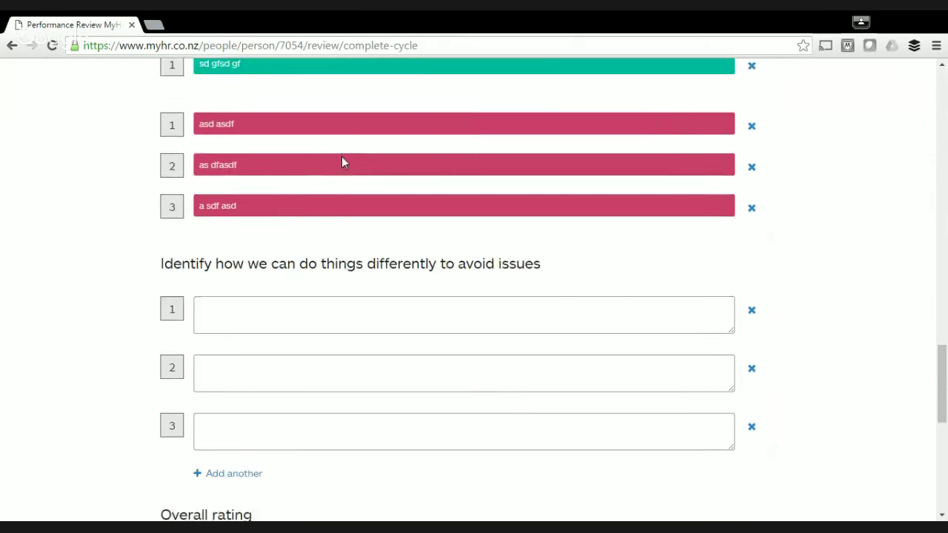
scroll(343, 161, up, 1)
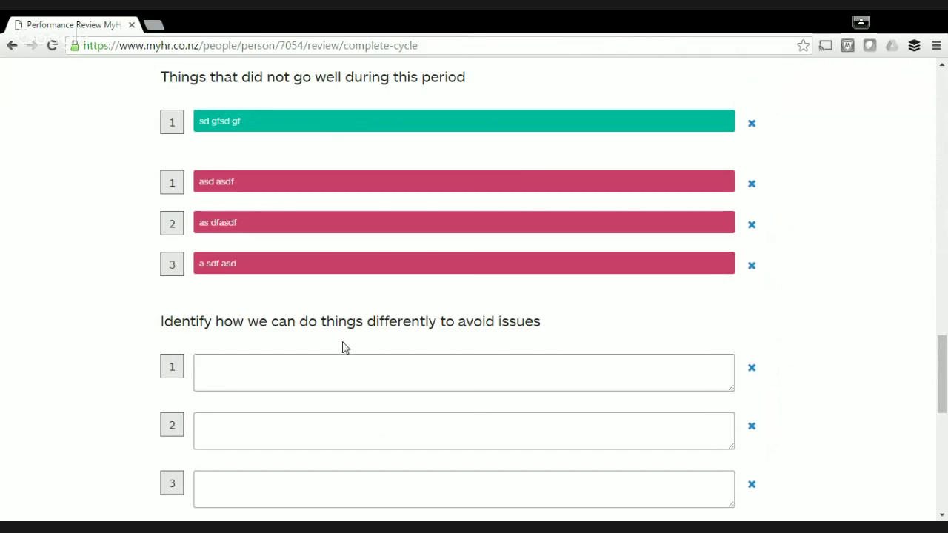
Fill the three ways to avoid issues with 'gdh sfgsd', 'f sd g' and 'sd fgsd'.
scroll(422, 348, down, 2)
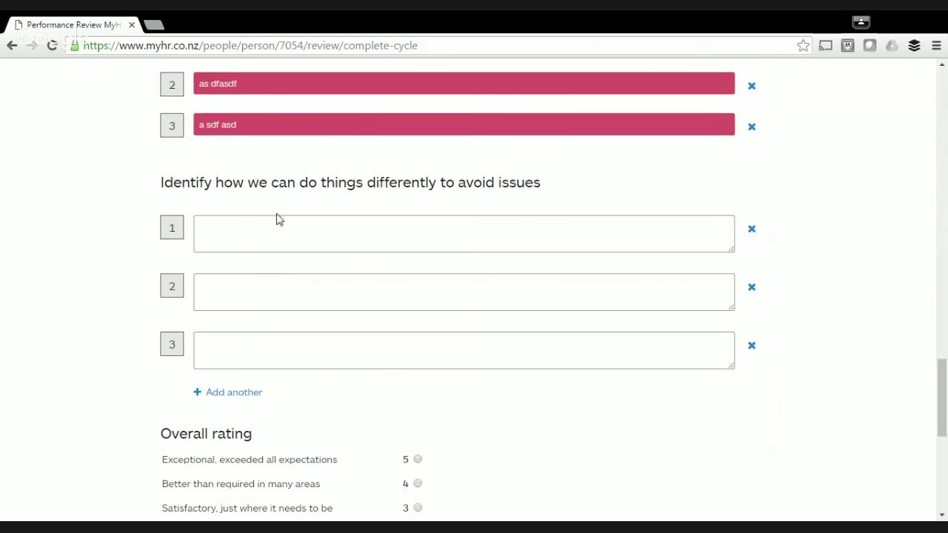
click(278, 226)
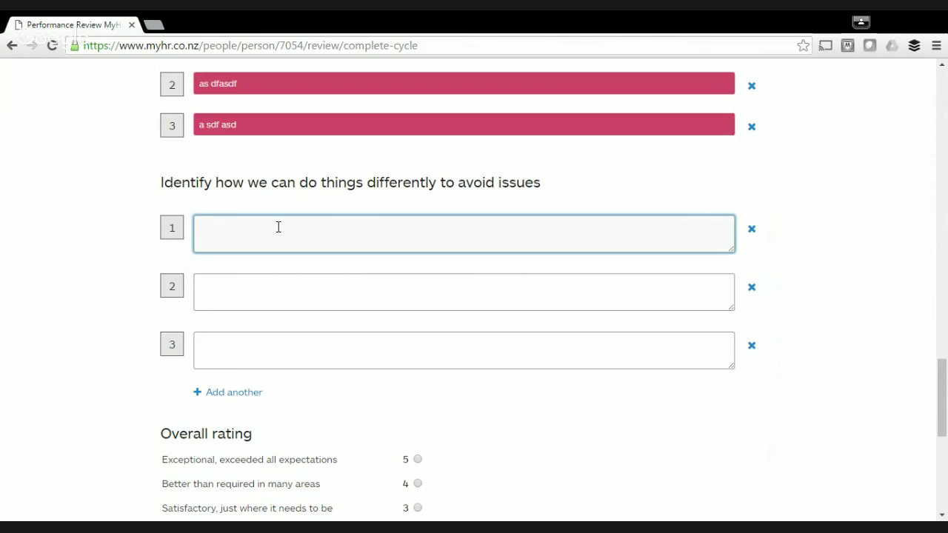
text(gdh sfg)
scroll(342, 232, down, 2)
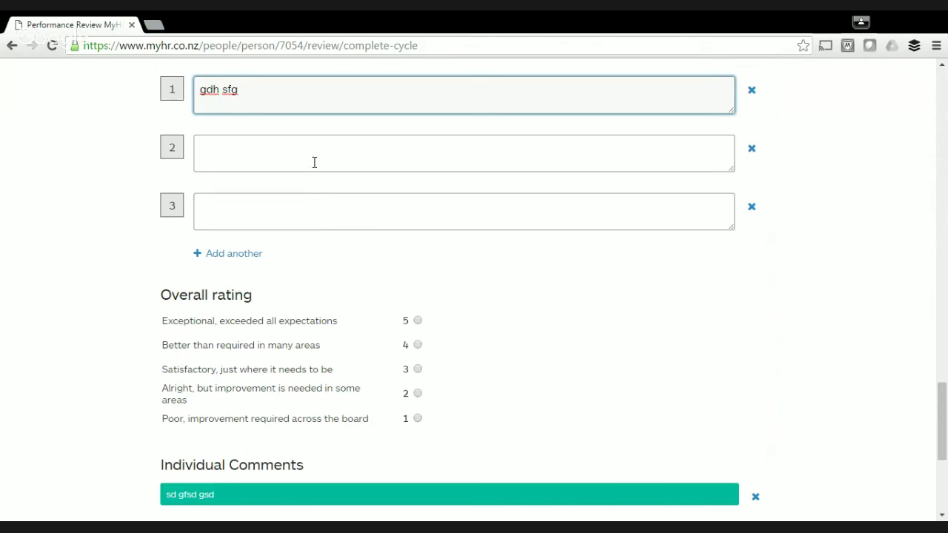
text(sd)
key(Tab)
text(f sd g)
key(Tab)
text(sd fgsd)
Set the agreed overall rating to 3, add the comment 'cgbn cbn', and submit the final review.
scroll(419, 239, down, 2)
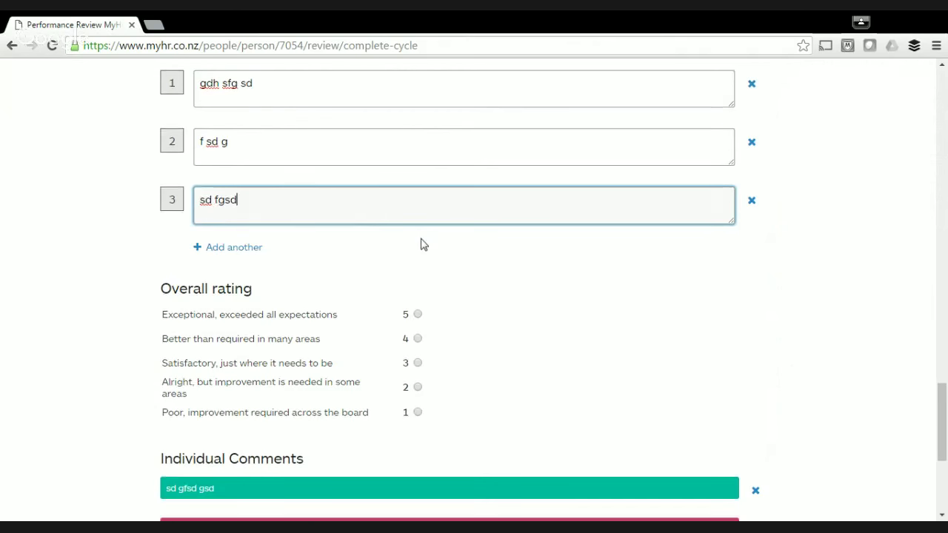
click(417, 230)
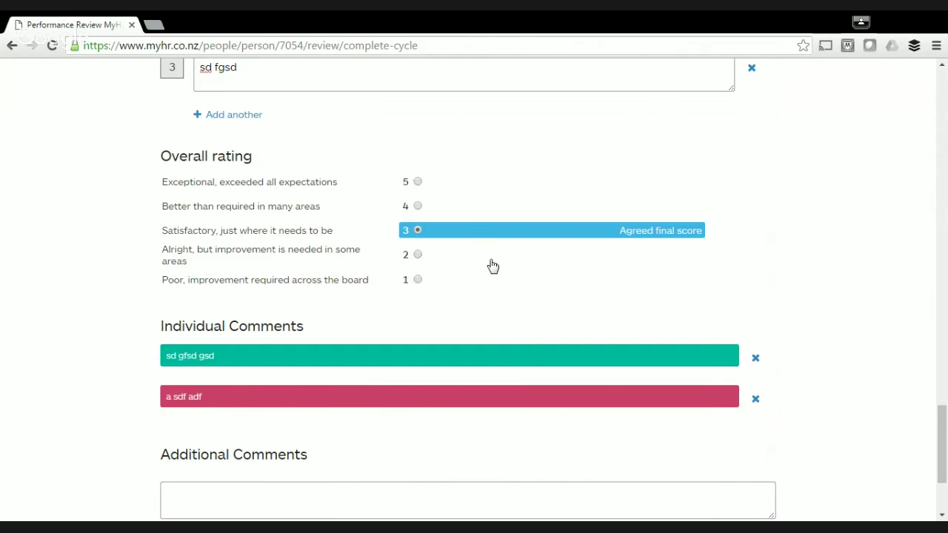
scroll(493, 266, down, 2)
click(385, 337)
text(cgbn cbn)
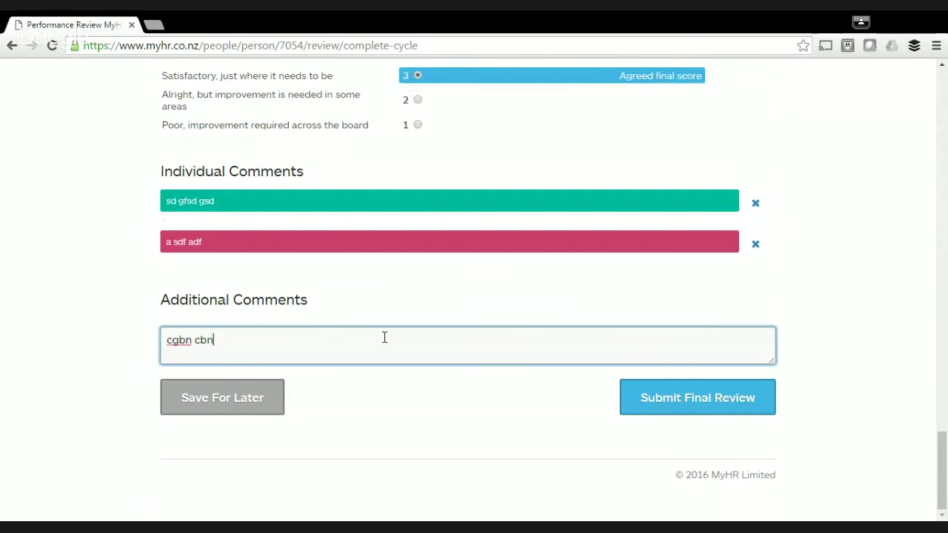
click(689, 400)
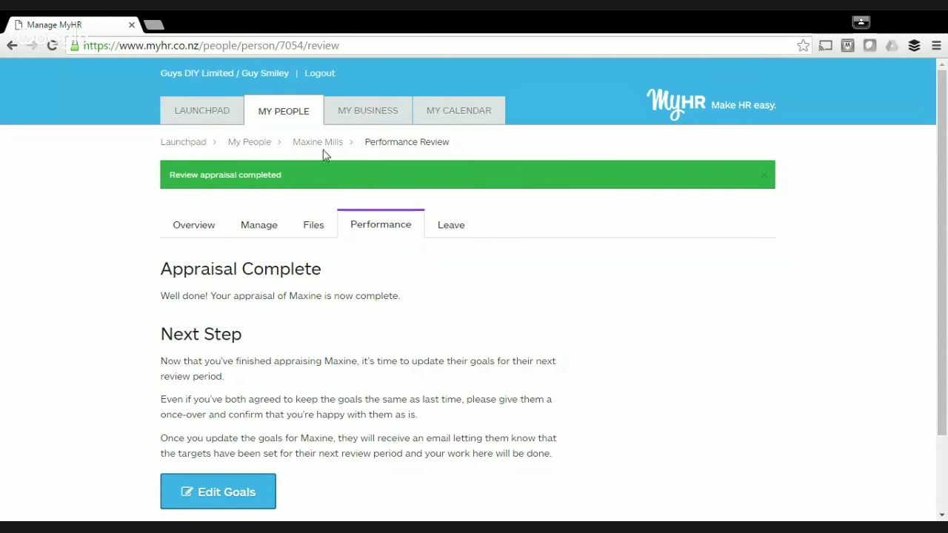
Dismiss the 'Review appraisal completed' banner and go to Edit Goals for the next review period.
scroll(521, 307, down, 3)
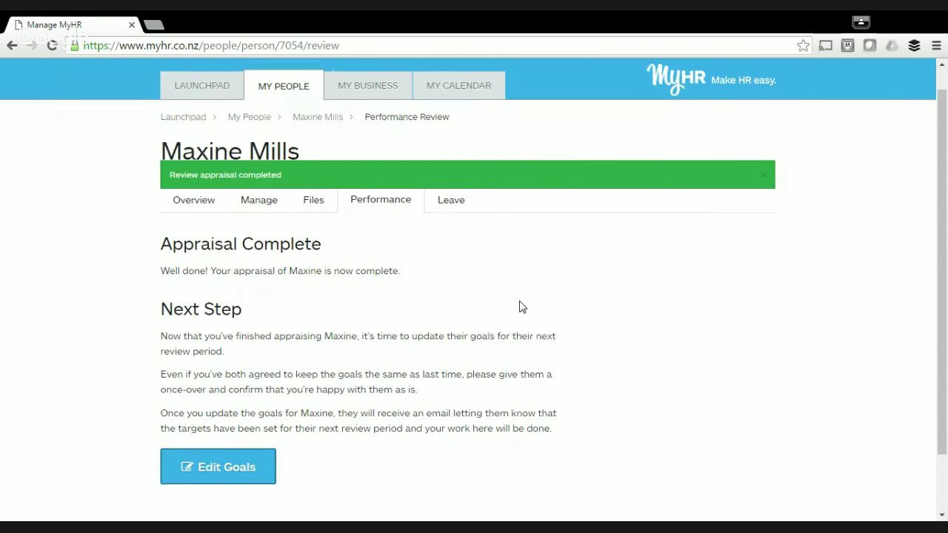
scroll(521, 307, up, 3)
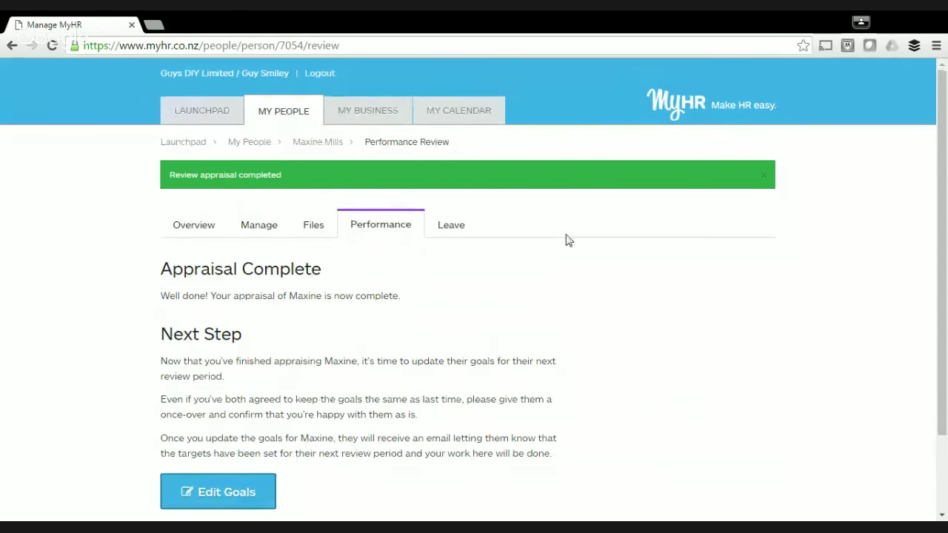
click(765, 175)
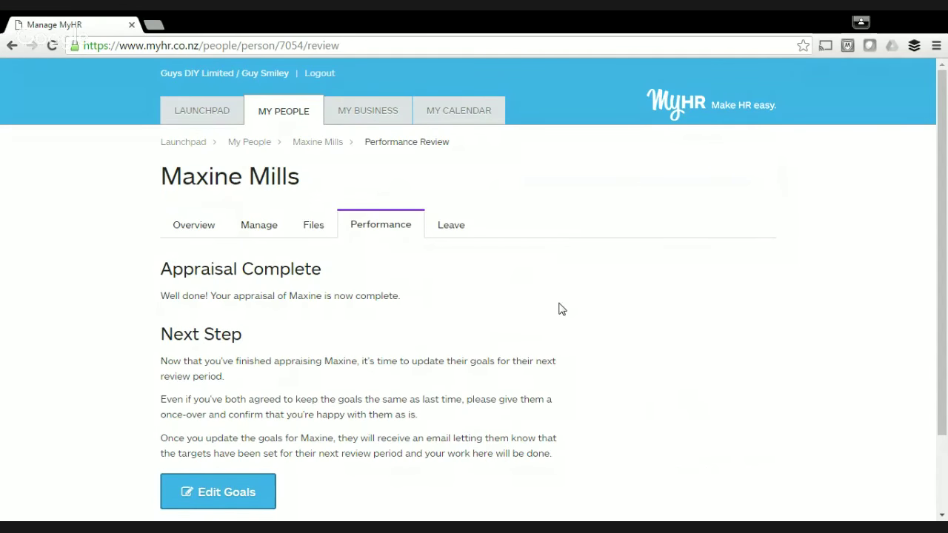
scroll(562, 309, down, 2)
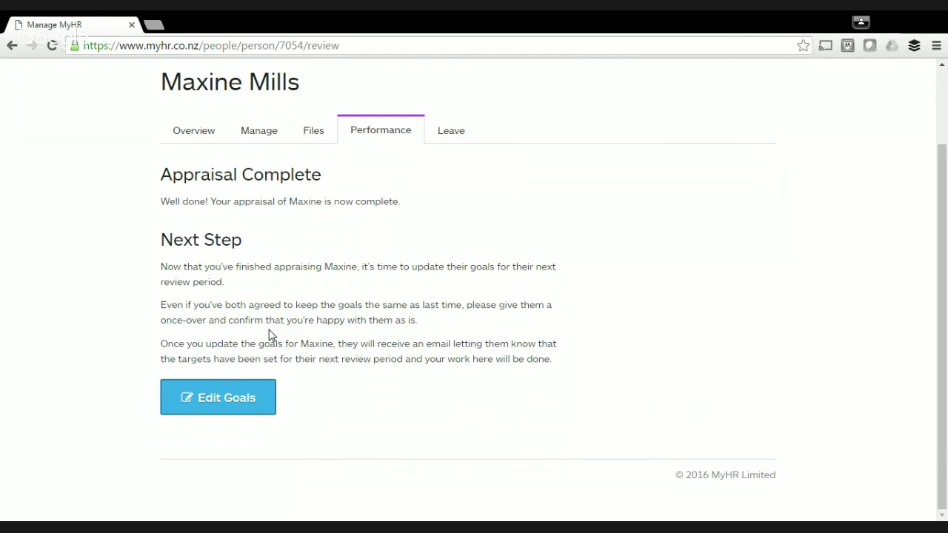
click(239, 403)
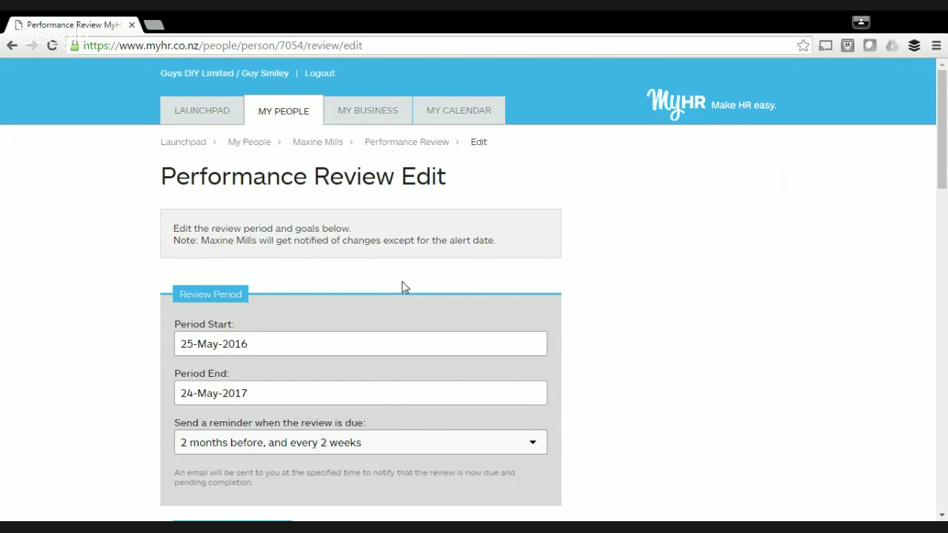
scroll(404, 307, down, 5)
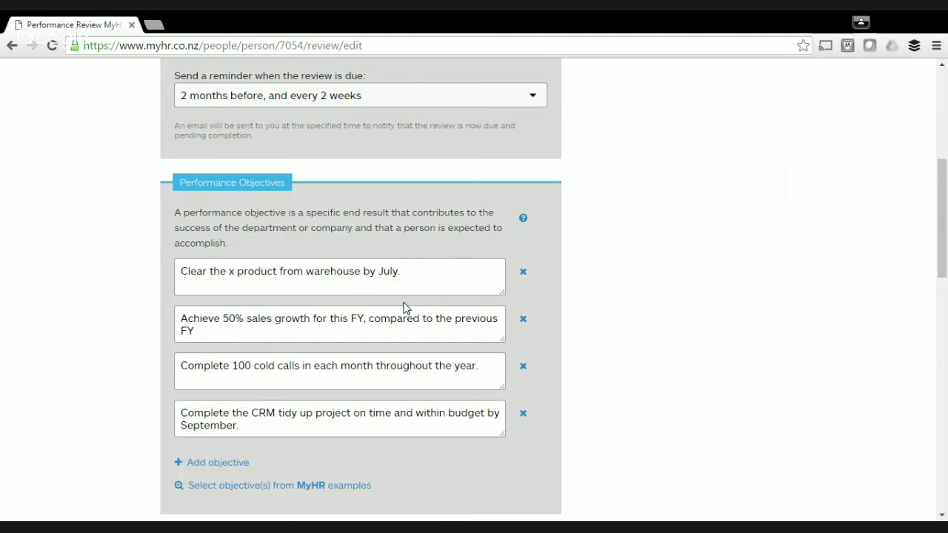
scroll(556, 303, down, 7)
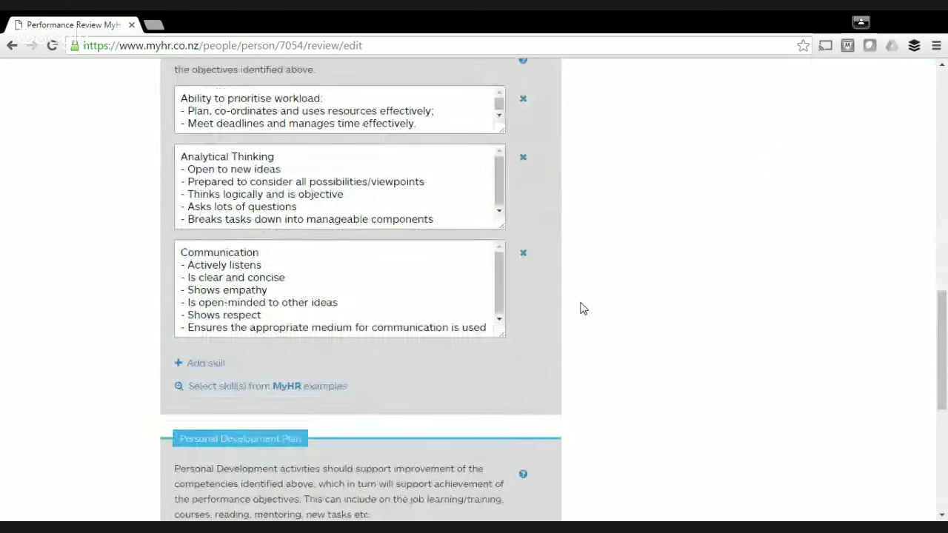
scroll(581, 309, down, 4)
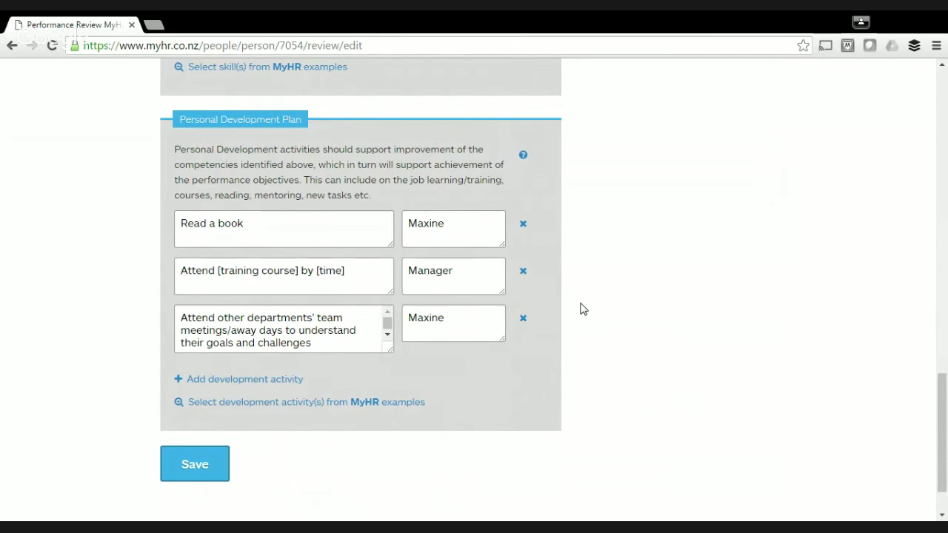
scroll(581, 309, up, 12)
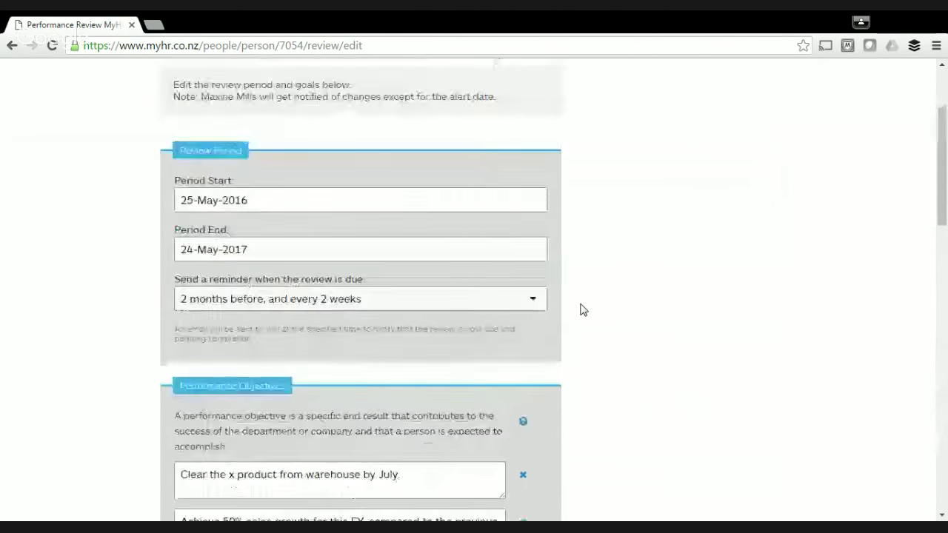
scroll(582, 308, up, 2)
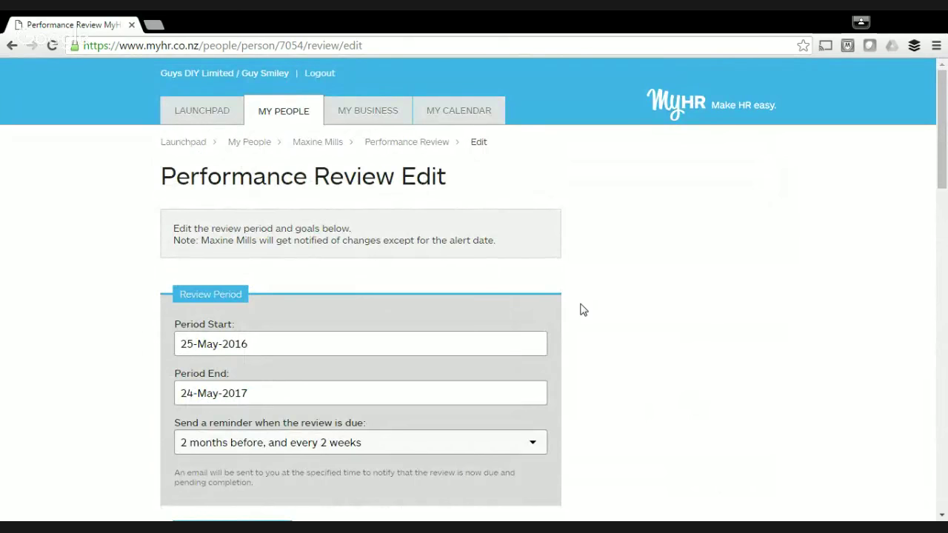
scroll(582, 309, down, 5)
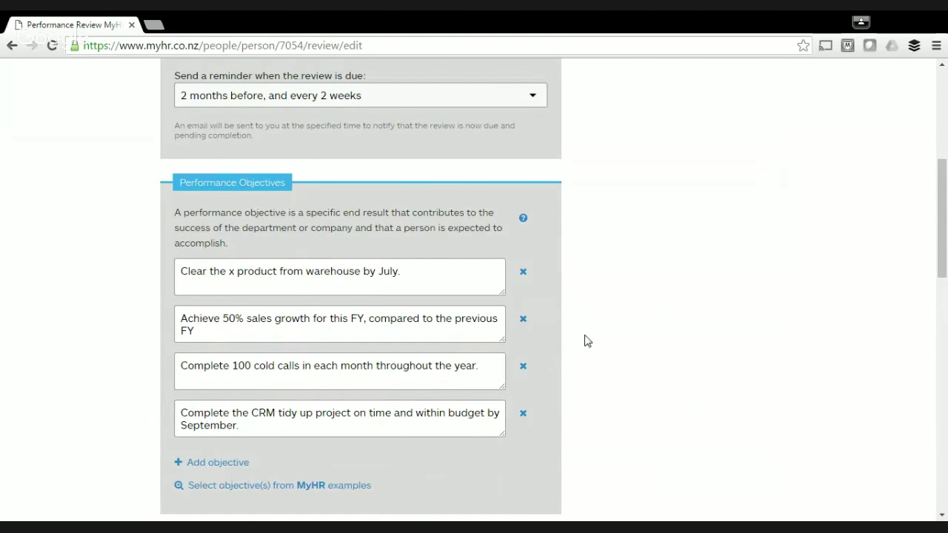
scroll(585, 339, up, 5)
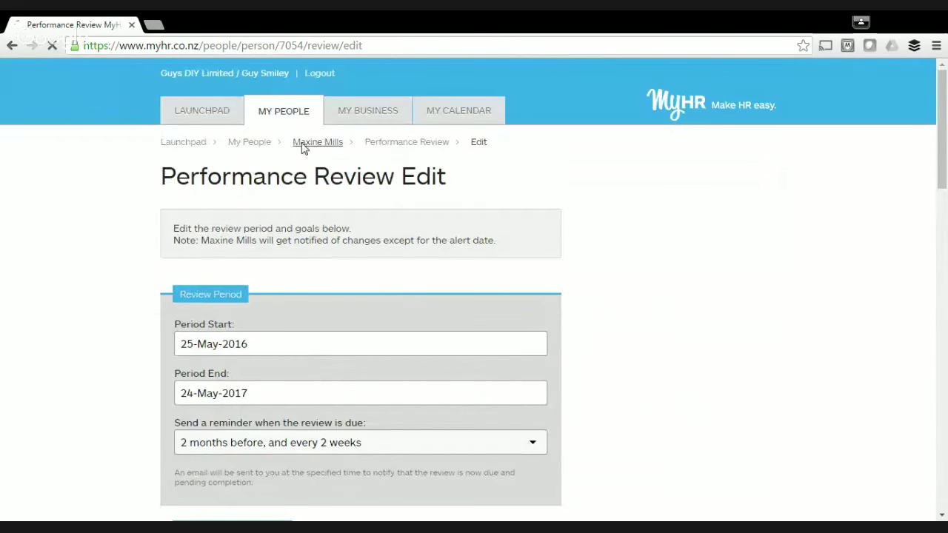
Return to the employee's profile via the breadcrumb and open the Manage tab's Notes list.
click(303, 142)
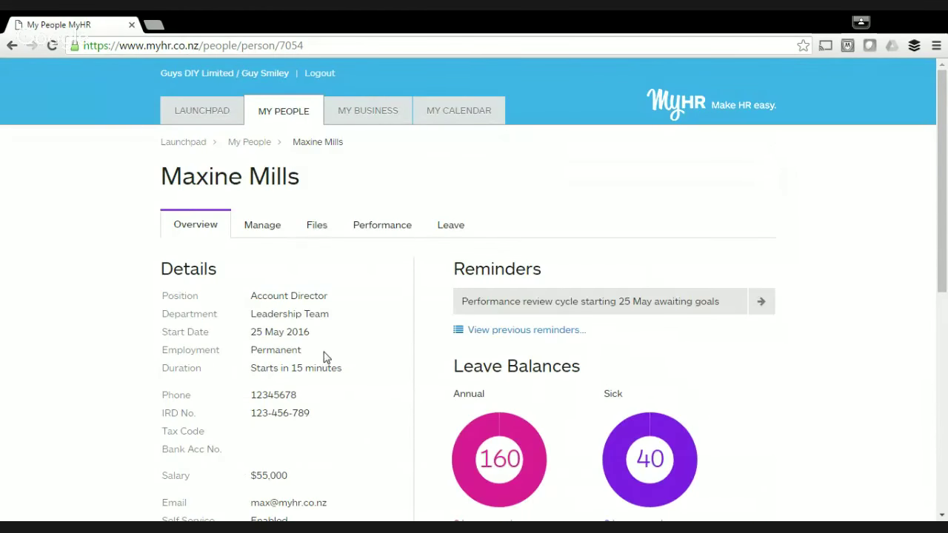
click(263, 228)
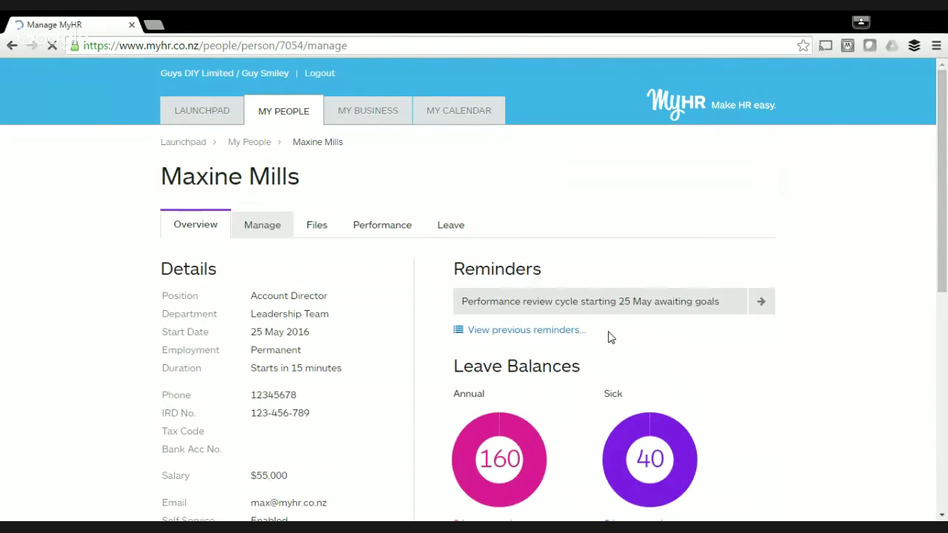
scroll(609, 334, down, 4)
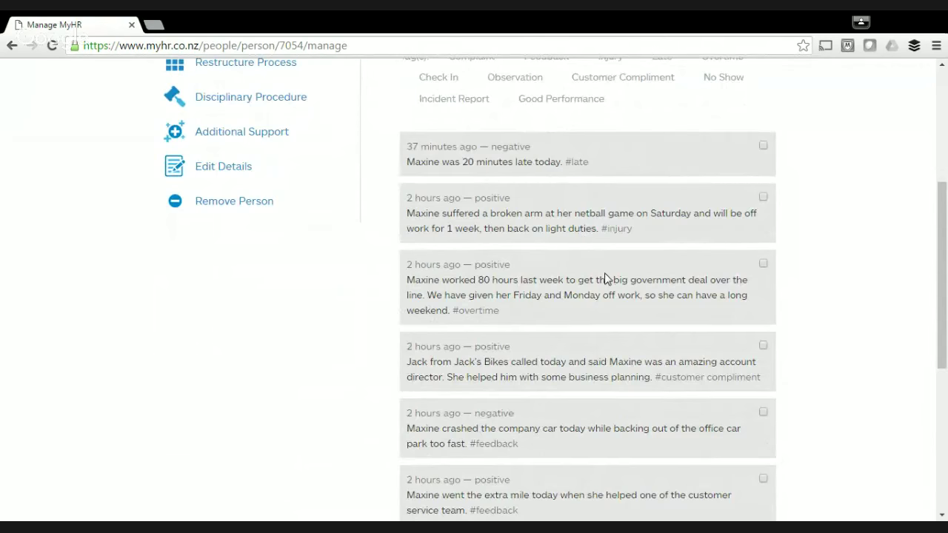
scroll(604, 277, up, 4)
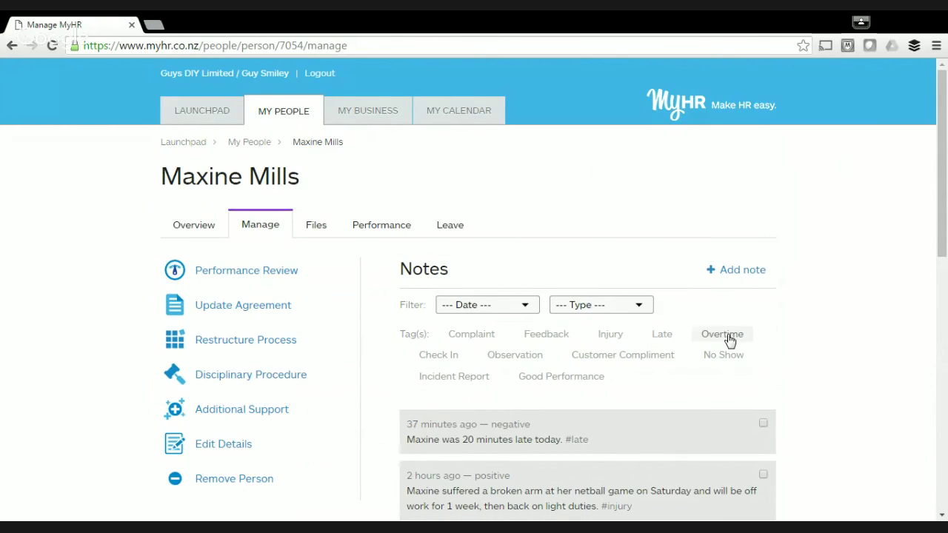
Filter the notes by the Late tag, then clear that tag filter.
scroll(729, 339, down, 1)
scroll(729, 338, down, 3)
scroll(729, 337, up, 3)
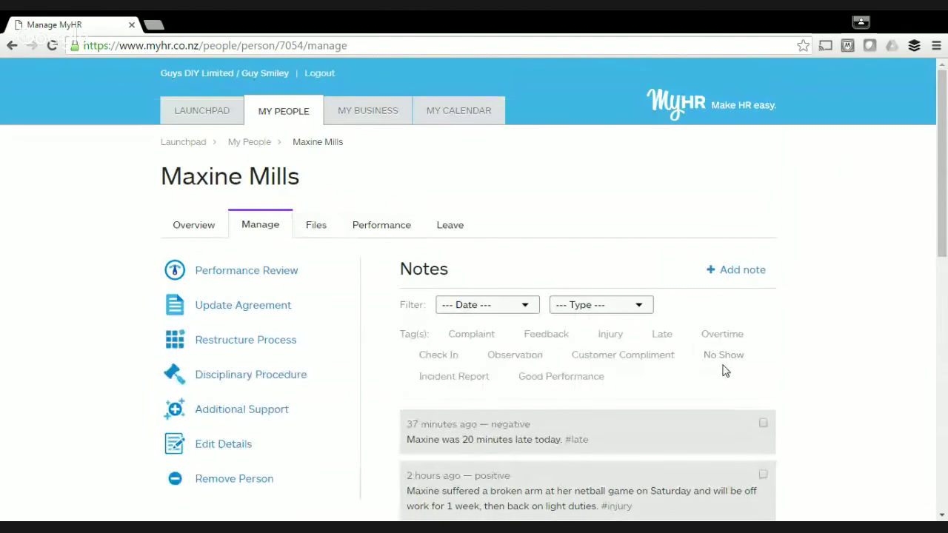
scroll(724, 370, down, 2)
scroll(724, 370, down, 2)
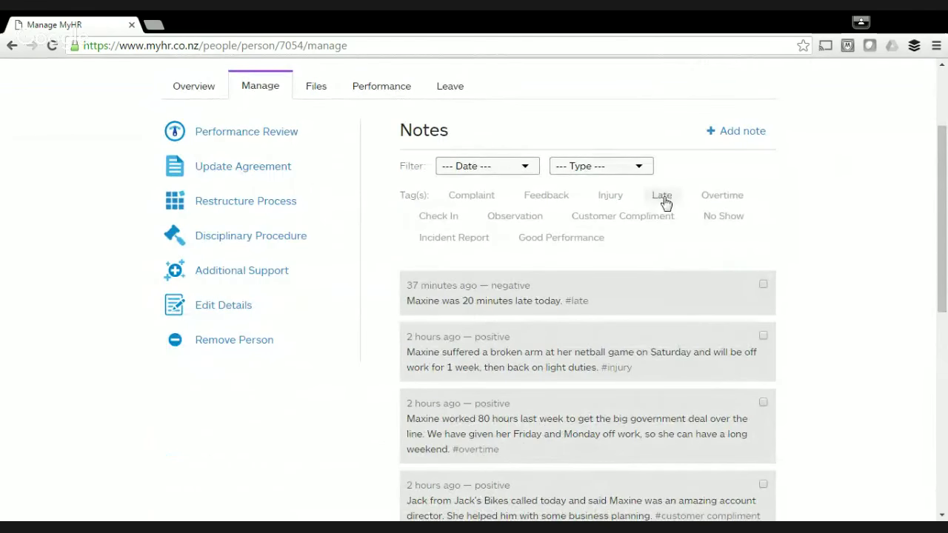
click(662, 196)
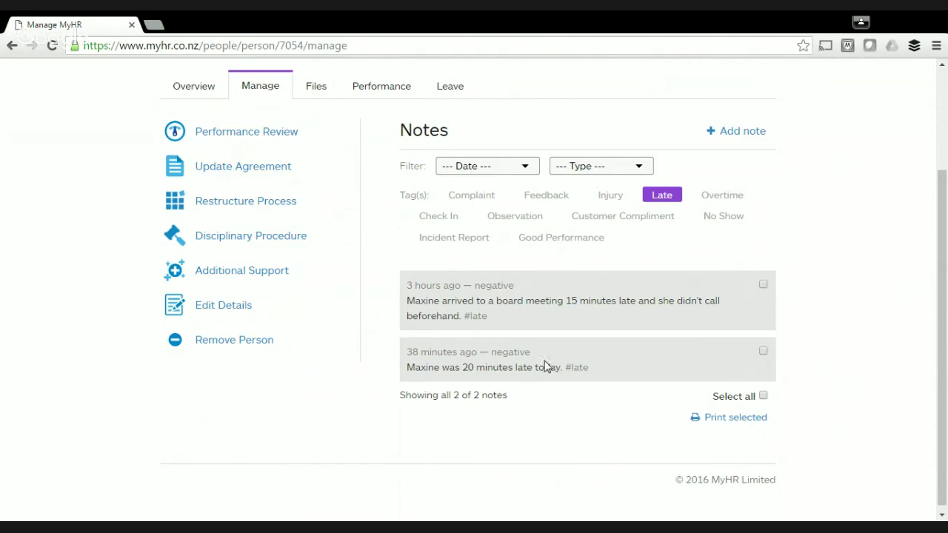
click(657, 200)
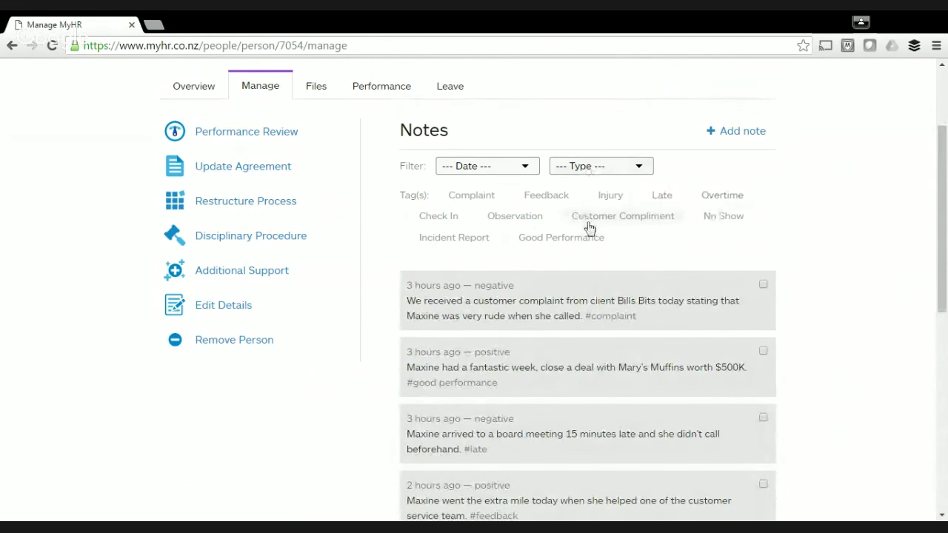
Set the note Type filter to Positive, review the results, and go back to the profile overview.
click(601, 168)
click(599, 211)
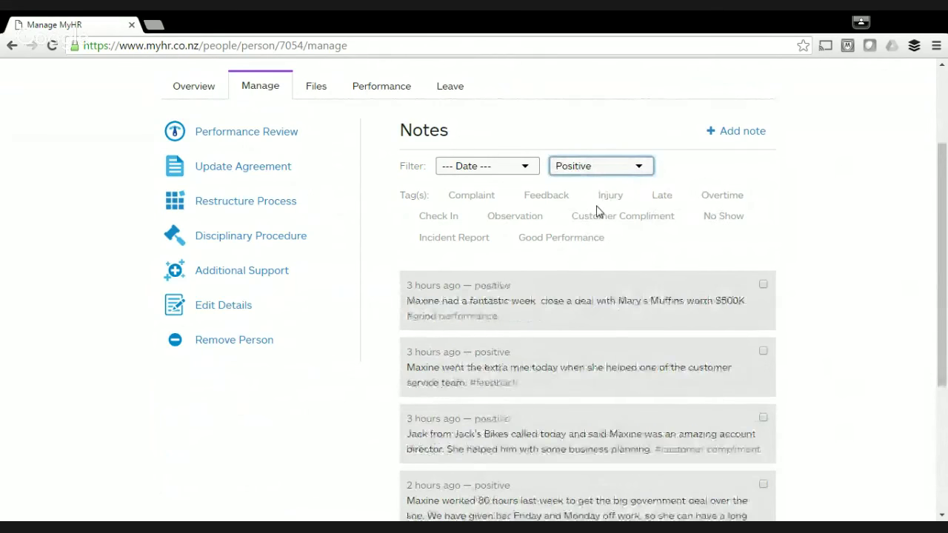
scroll(592, 217, down, 2)
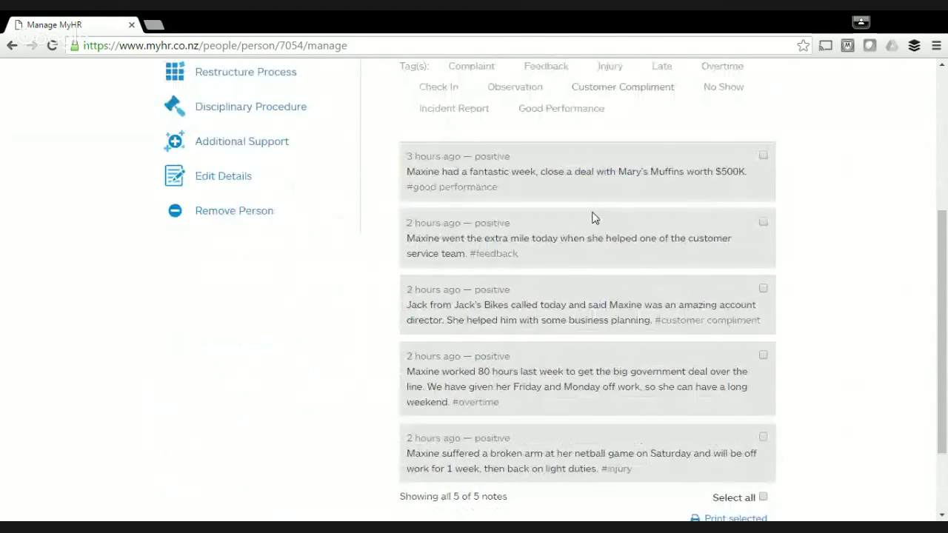
scroll(592, 218, down, 2)
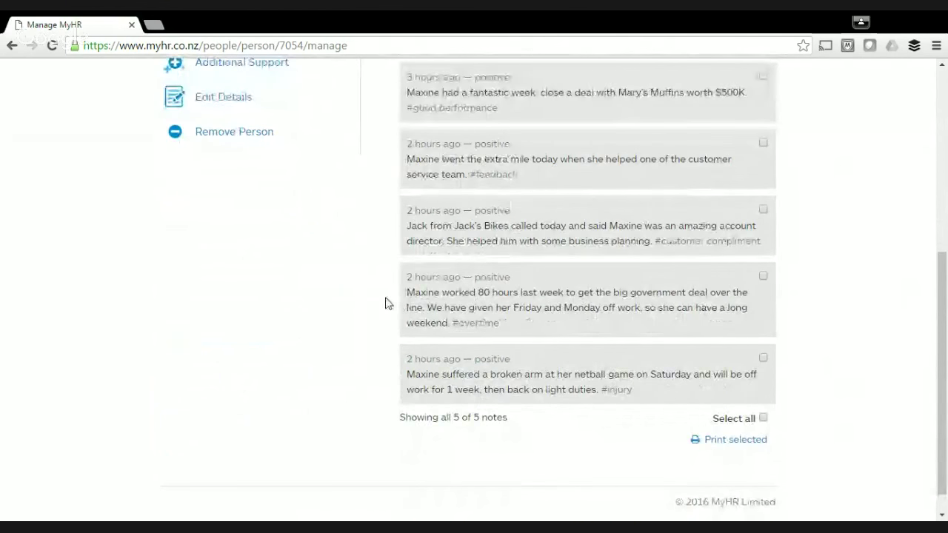
scroll(391, 311, up, 3)
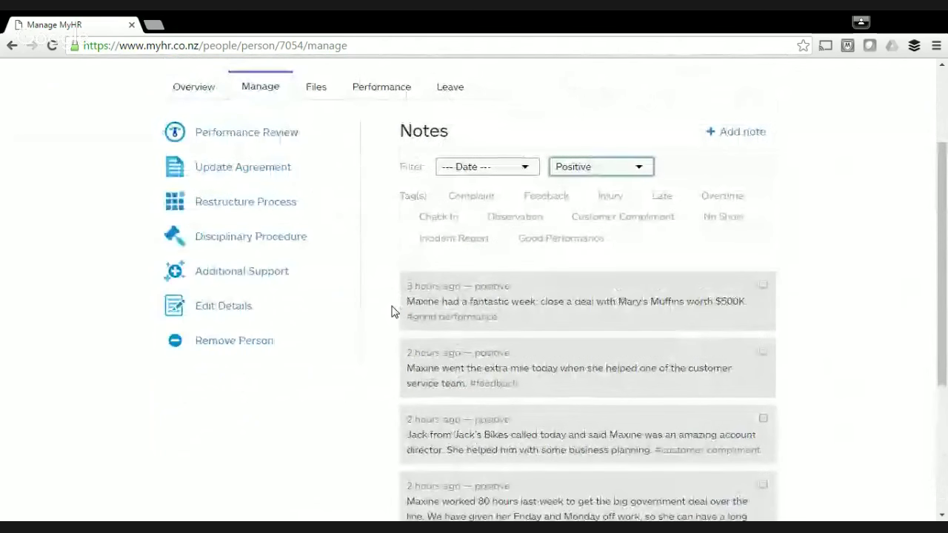
scroll(391, 311, up, 2)
click(11, 45)
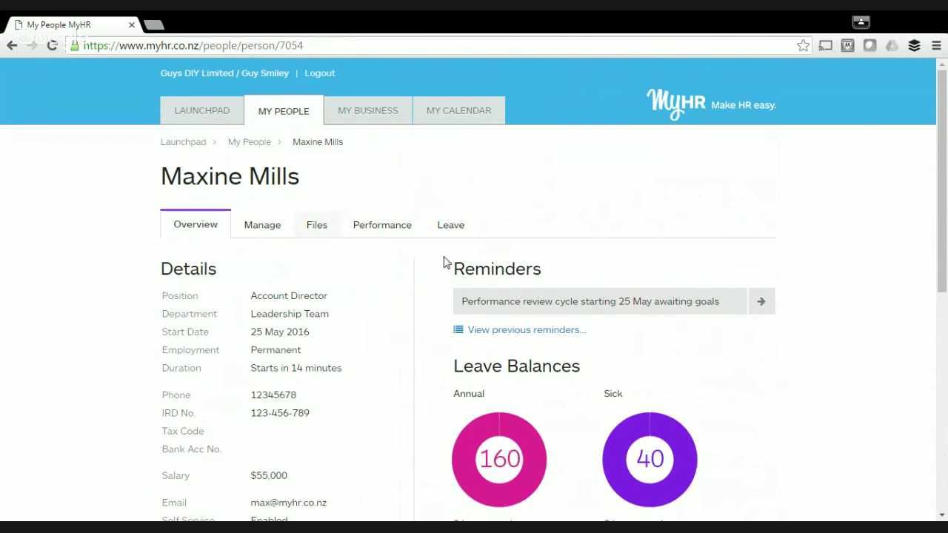
Scroll the Overview tab to Leave Balances and follow the Manage leave link.
scroll(837, 196, down, 1)
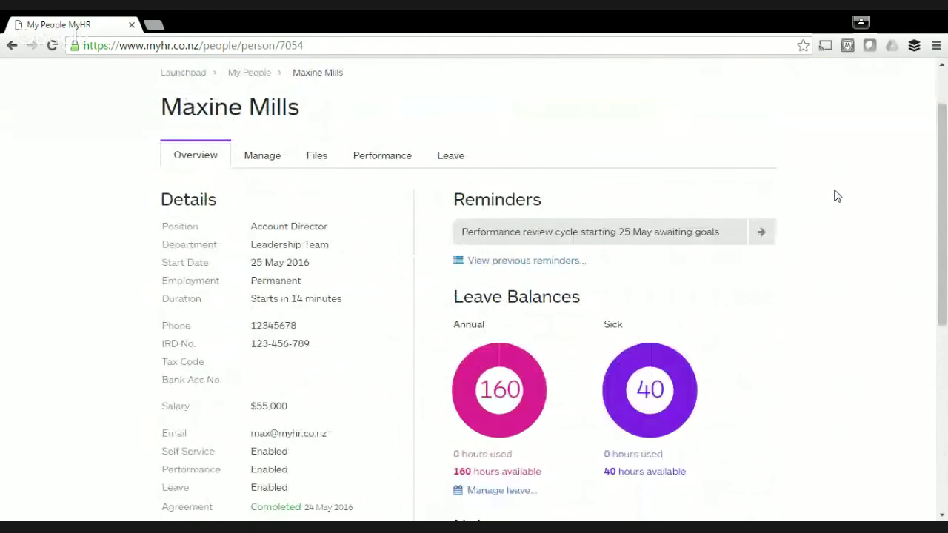
scroll(844, 197, down, 1)
scroll(851, 199, up, 2)
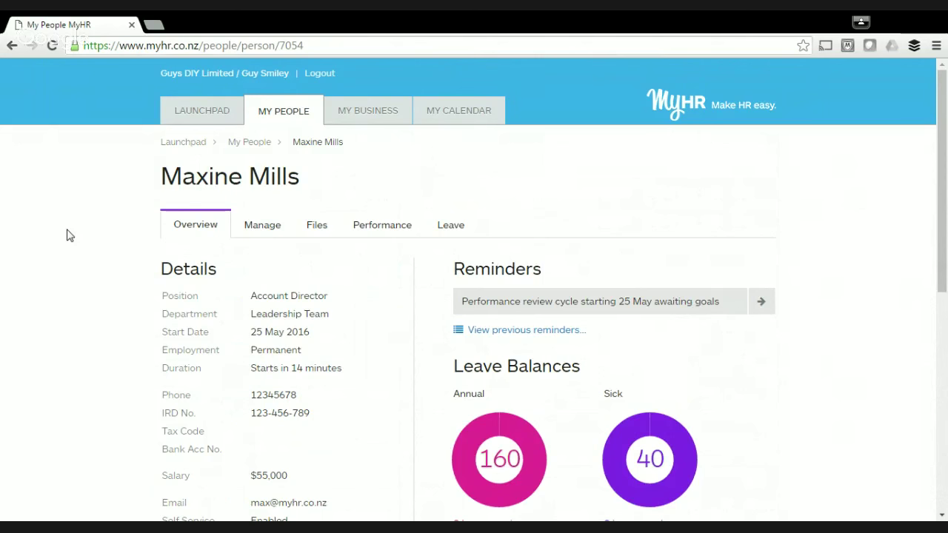
scroll(70, 234, down, 2)
scroll(69, 235, up, 2)
scroll(589, 214, down, 1)
scroll(629, 237, down, 1)
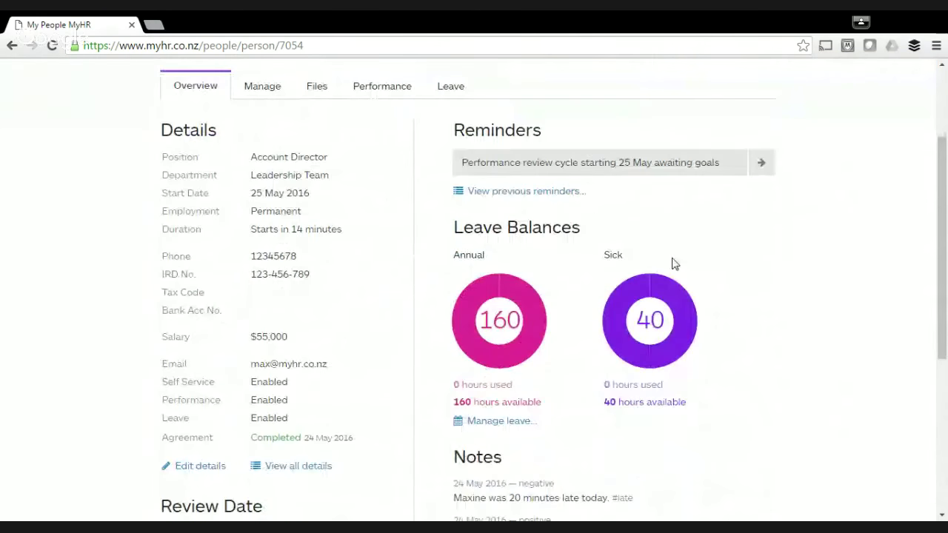
scroll(689, 277, up, 2)
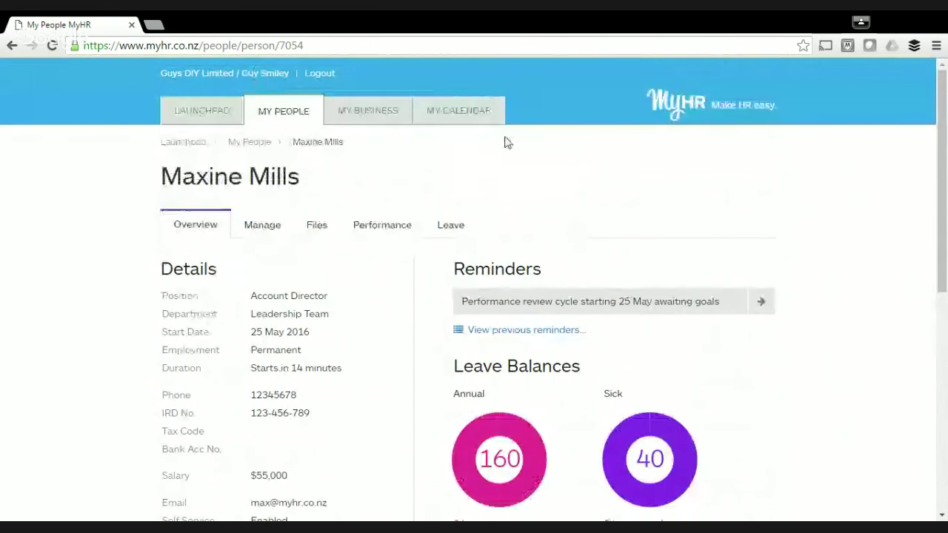
scroll(719, 195, down, 2)
scroll(757, 235, down, 1)
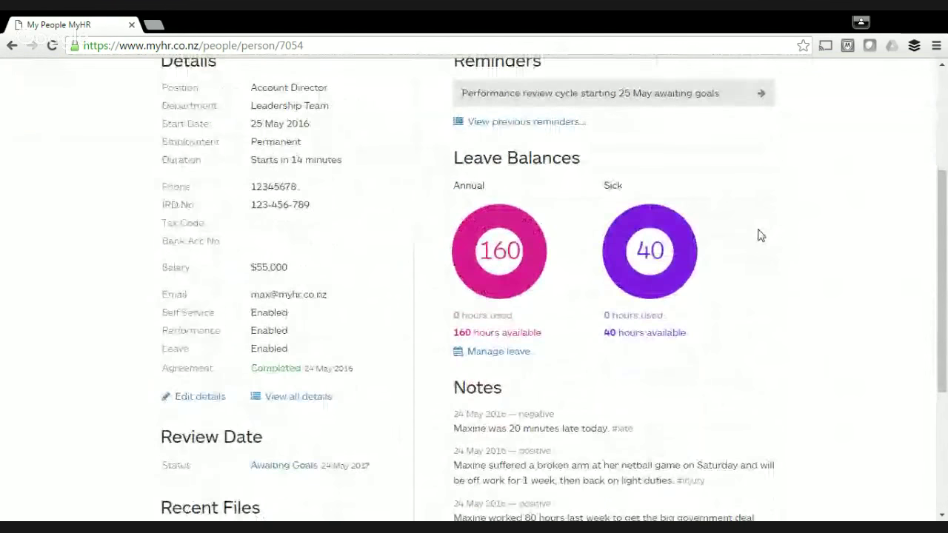
scroll(761, 236, up, 1)
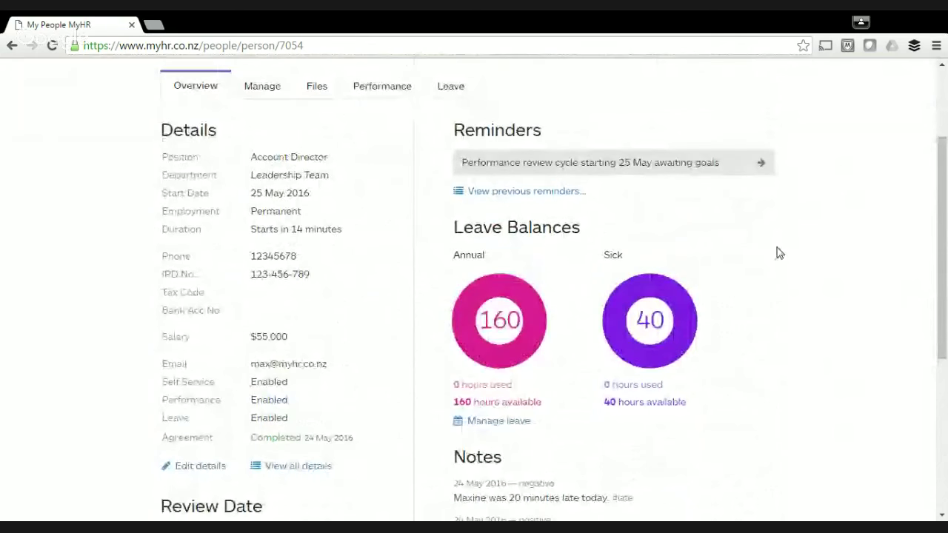
scroll(777, 260, up, 1)
scroll(780, 269, down, 3)
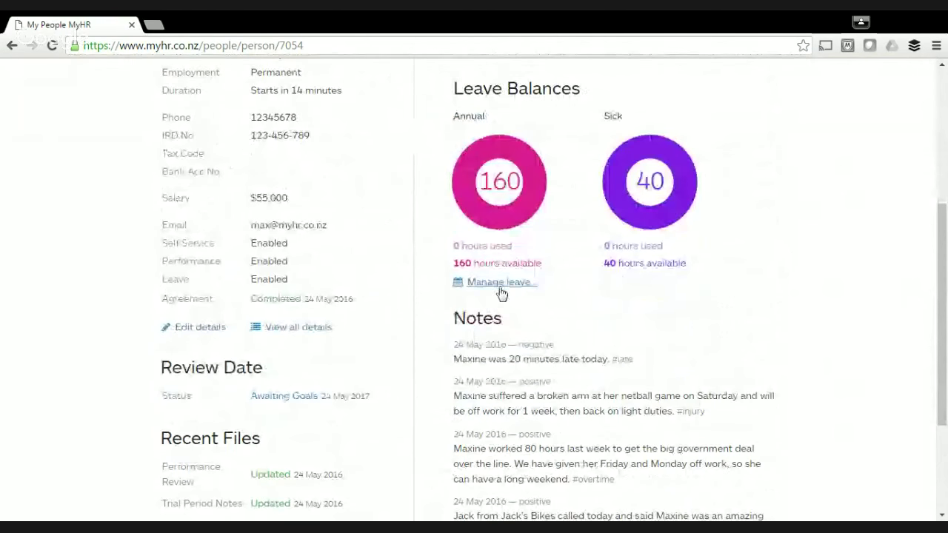
click(500, 285)
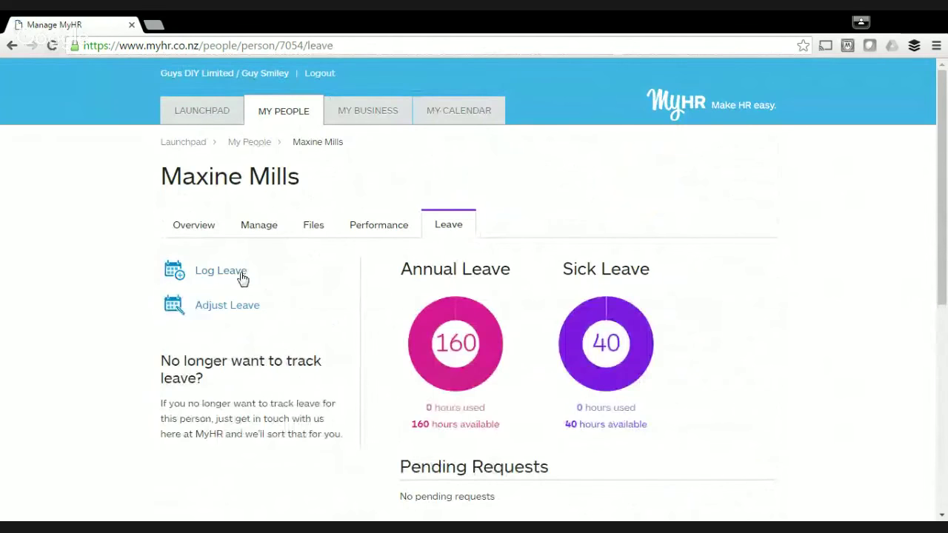
Start a new leave entry of type Sick Leave with 8 hours.
click(241, 273)
scroll(404, 309, down, 2)
scroll(404, 309, down, 2)
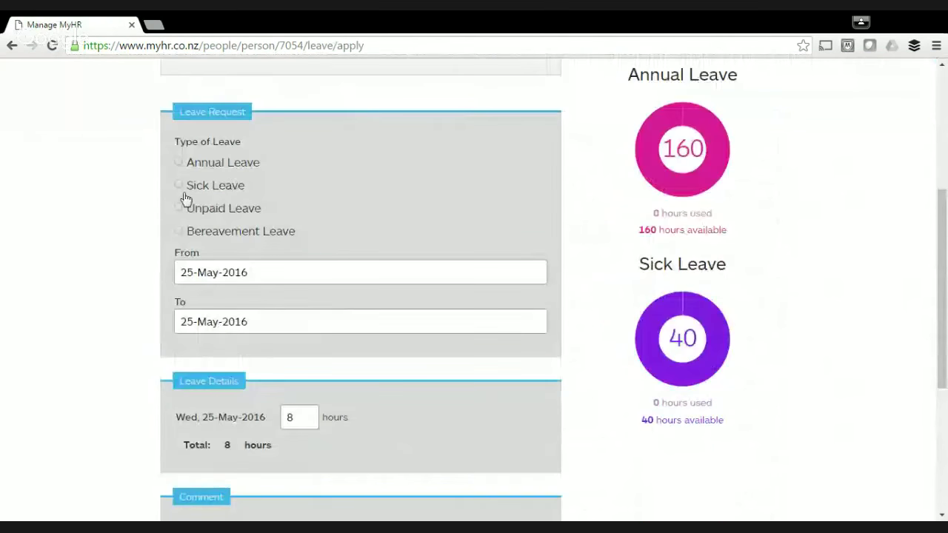
click(181, 186)
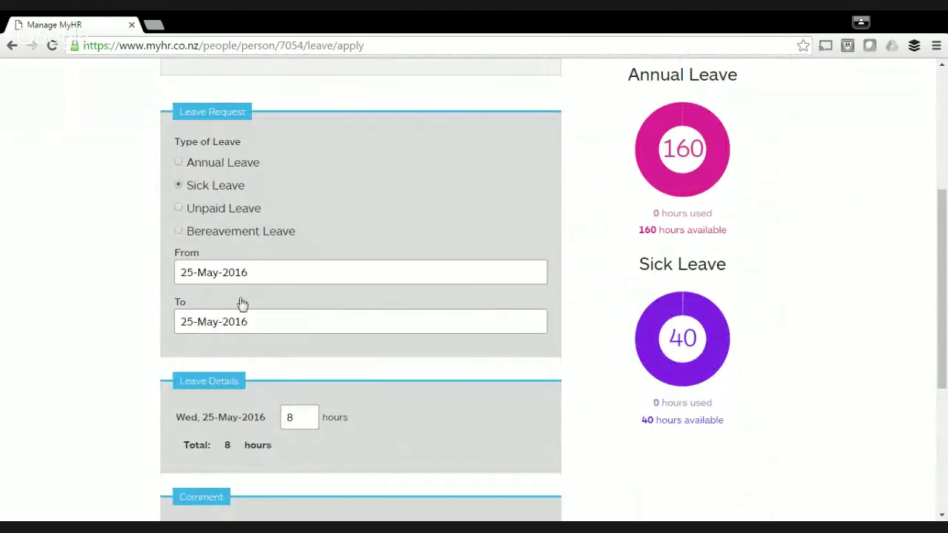
scroll(376, 313, down, 4)
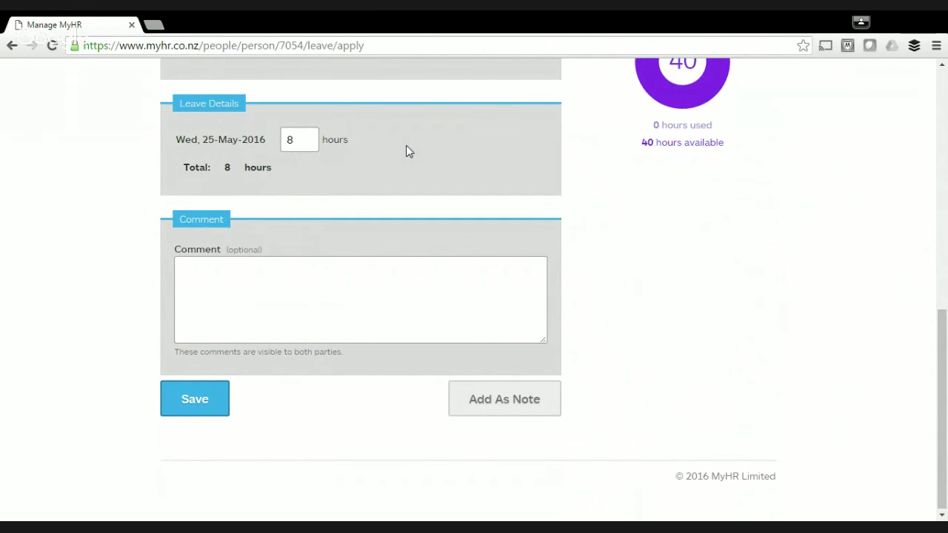
double_click(294, 140)
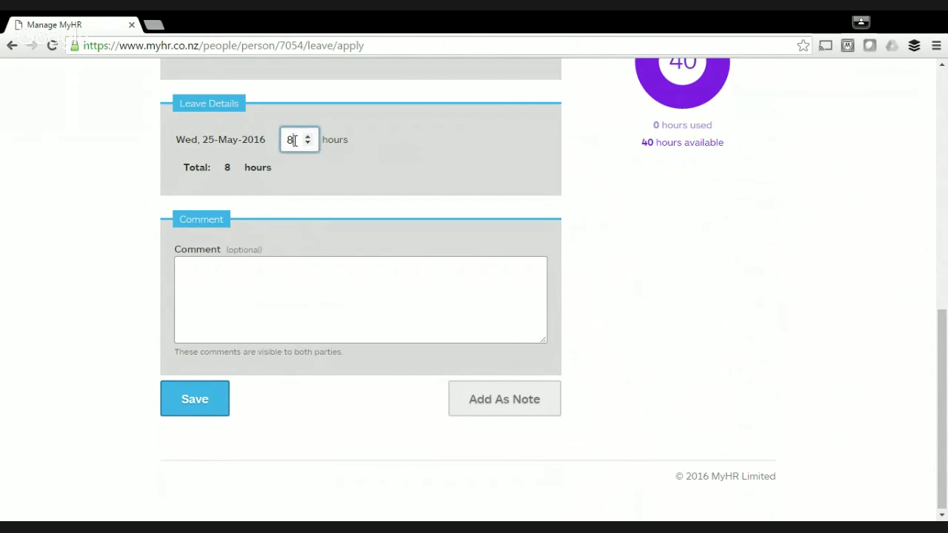
text(4)
double_click(287, 141)
text(8)
Add a comment that the employee has a cold and save the sick leave entry.
click(281, 280)
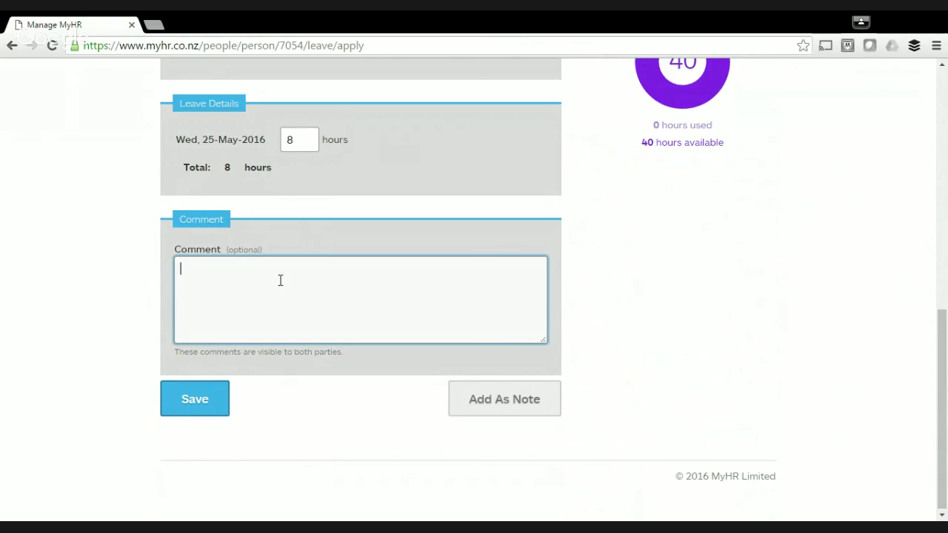
text(Maxine has a clo)
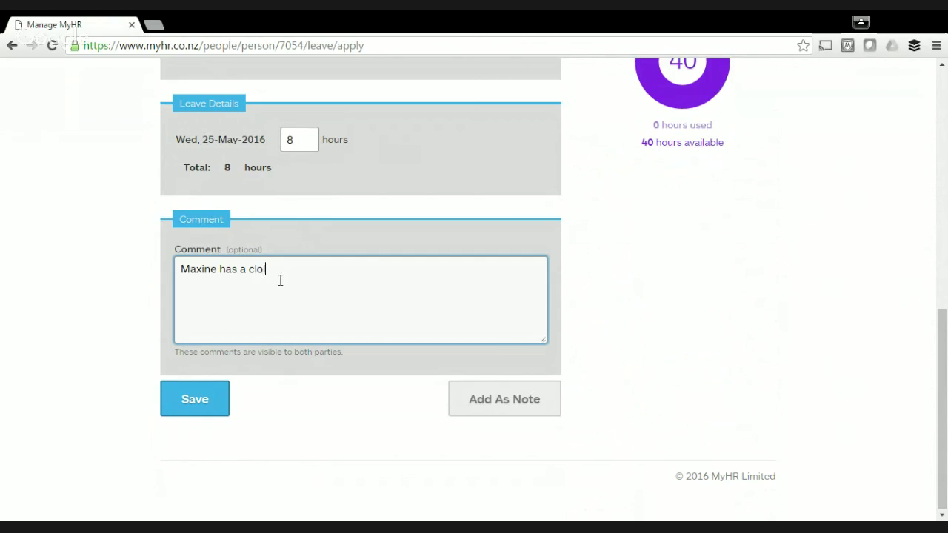
key(BackSpace)
key(BackSpace)
text(old)
click(195, 400)
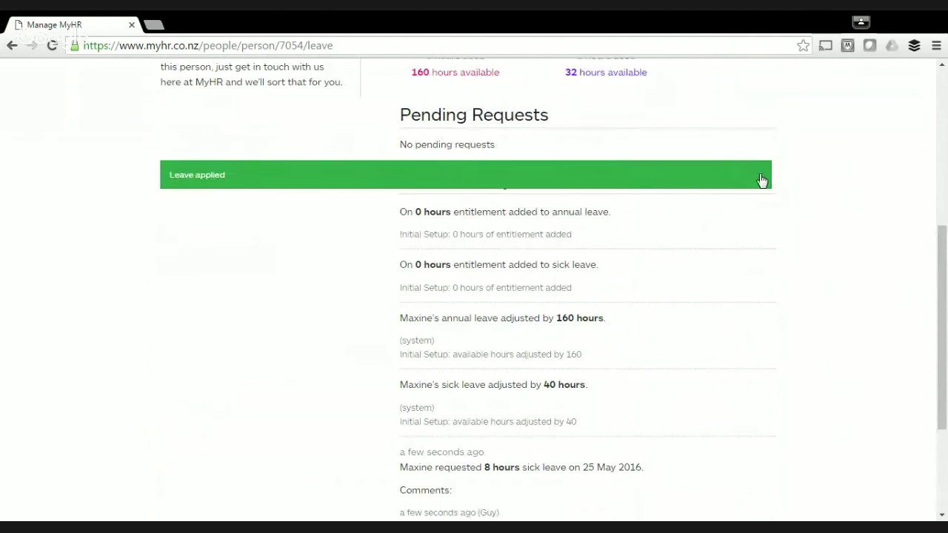
Scroll up the Leave tab to confirm sick leave shows 8 hours used and 32 available.
scroll(751, 204, up, 5)
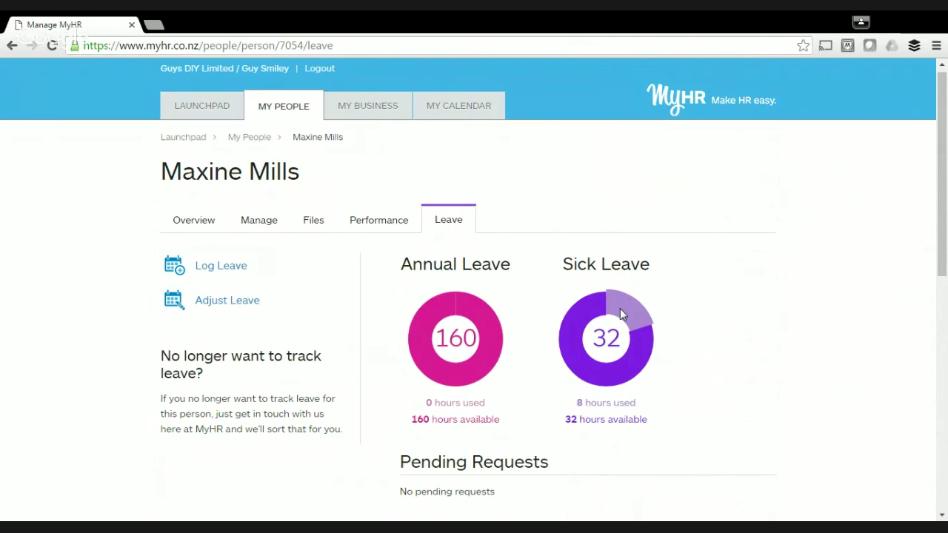
Sign out of the employer account and fill in the employee's suggested login email.
click(328, 71)
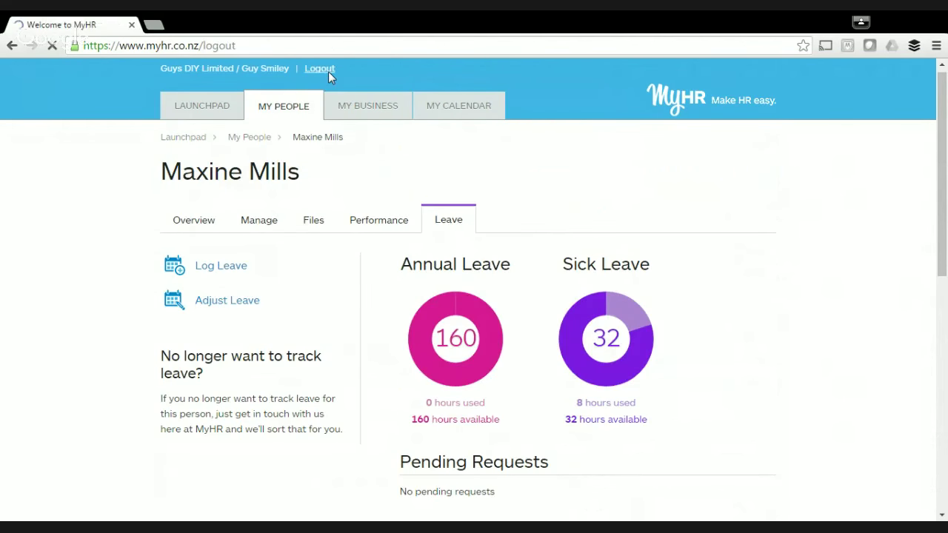
click(465, 309)
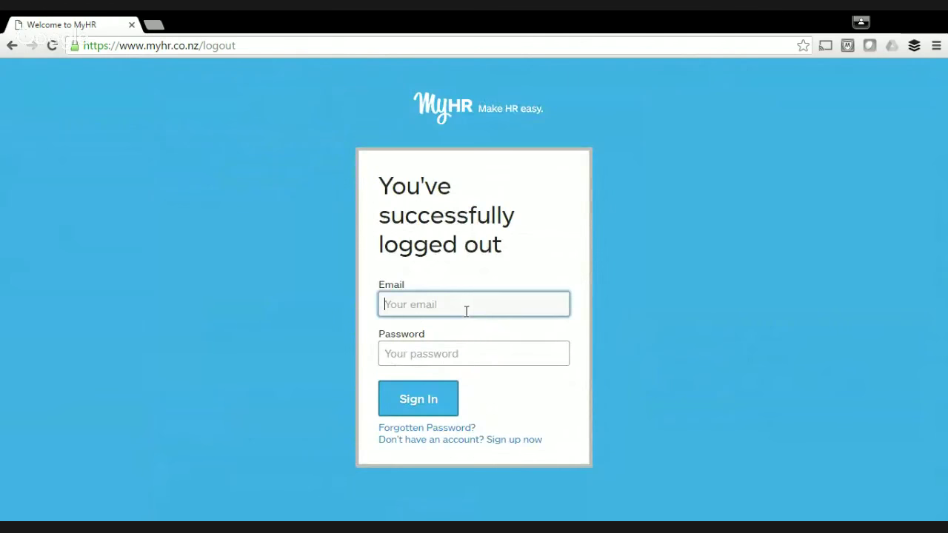
text(max)
key(Down)
key(Return)
Enter the employee's password, sign in, and open her own Leave balances.
click(439, 347)
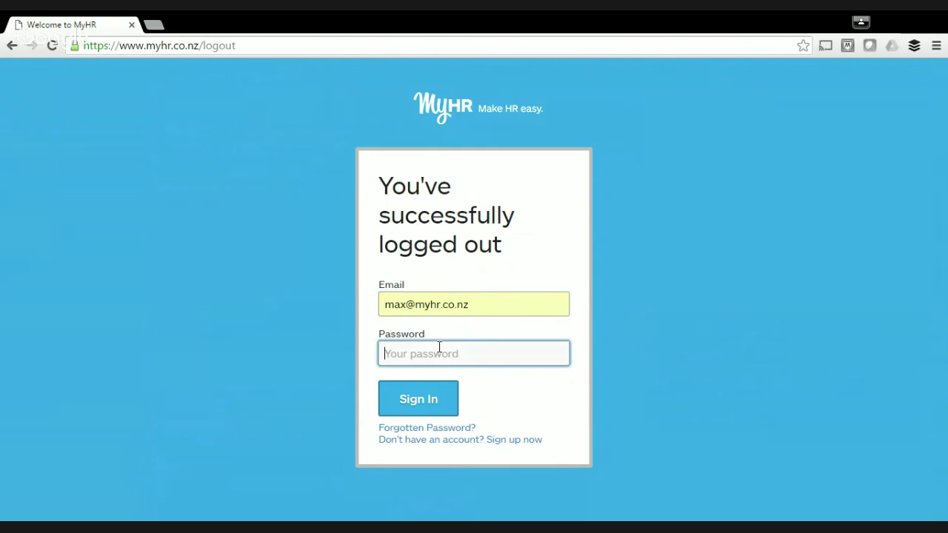
text(********)
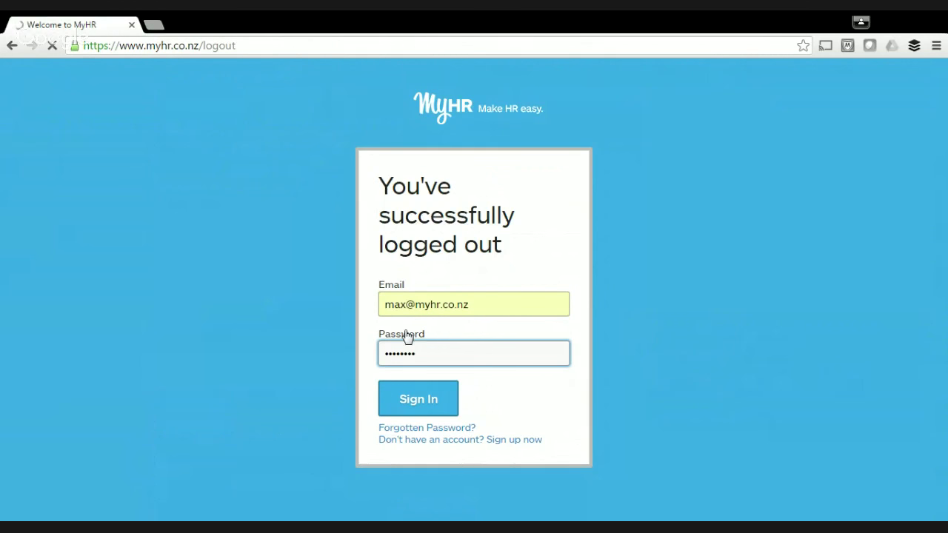
key(Return)
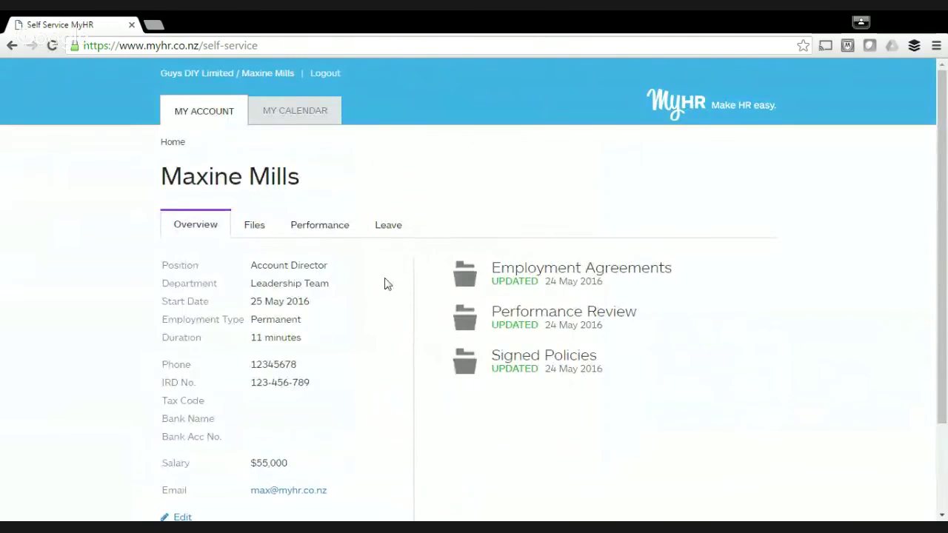
click(395, 231)
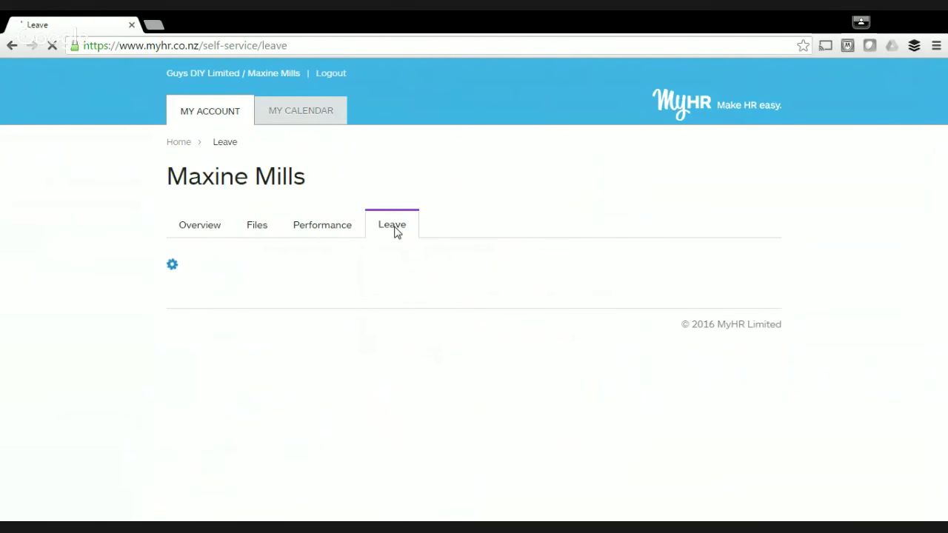
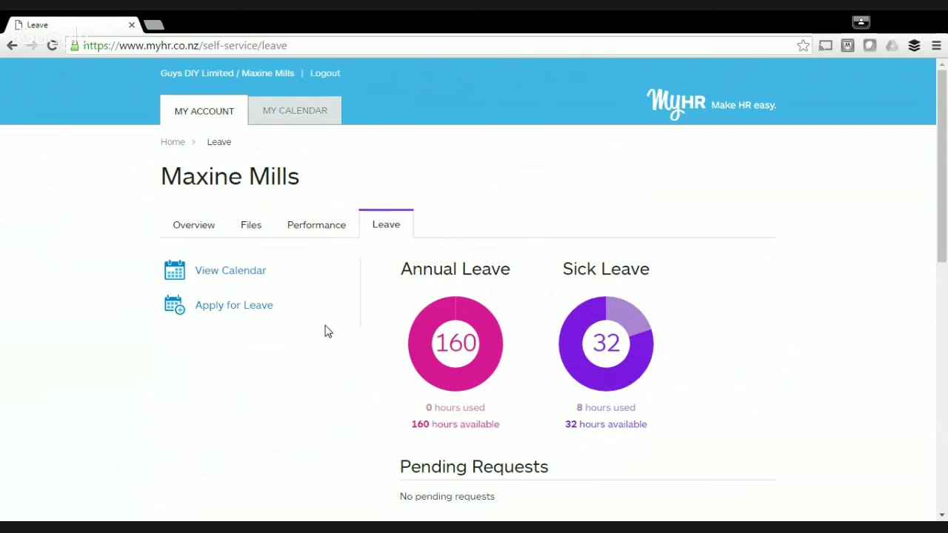
Start a new leave application with Annual Leave as the leave type.
scroll(320, 333, down, 1)
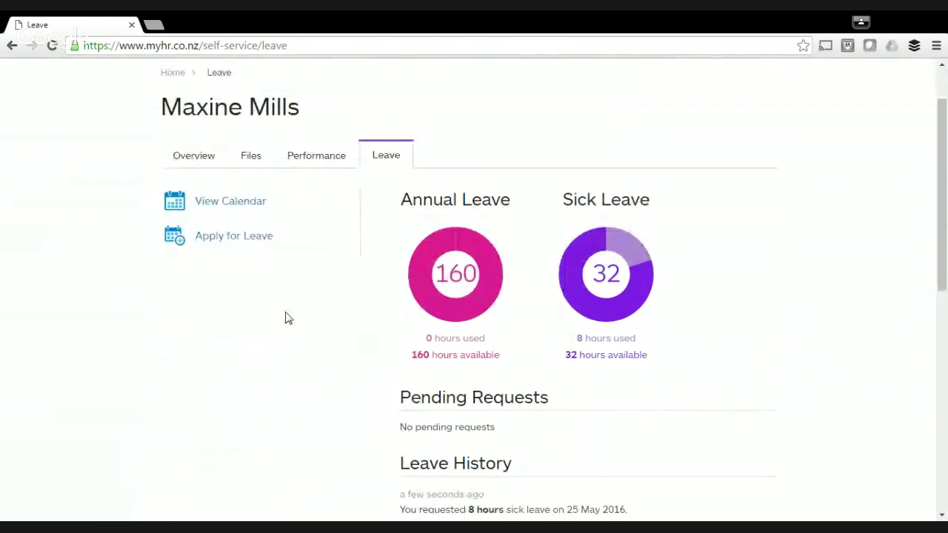
click(248, 242)
scroll(359, 248, down, 3)
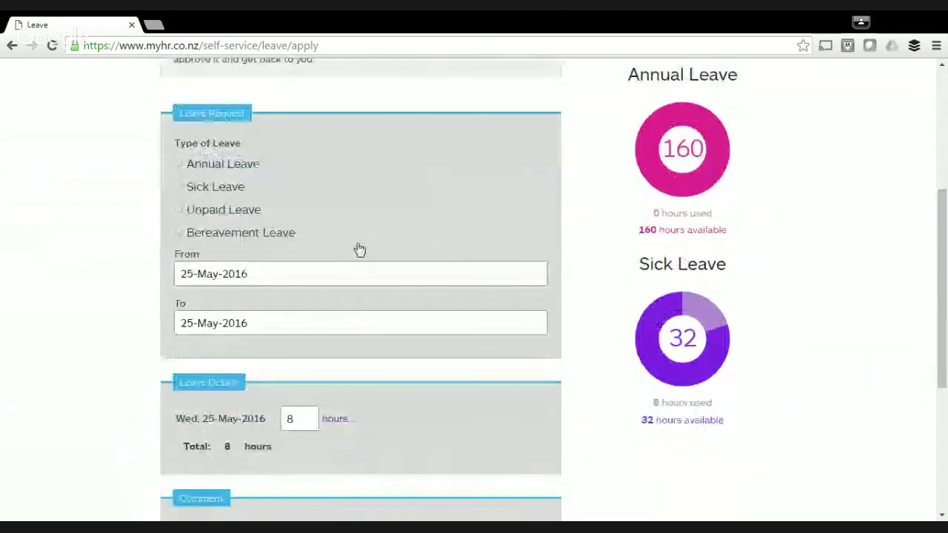
click(258, 164)
scroll(333, 180, down, 1)
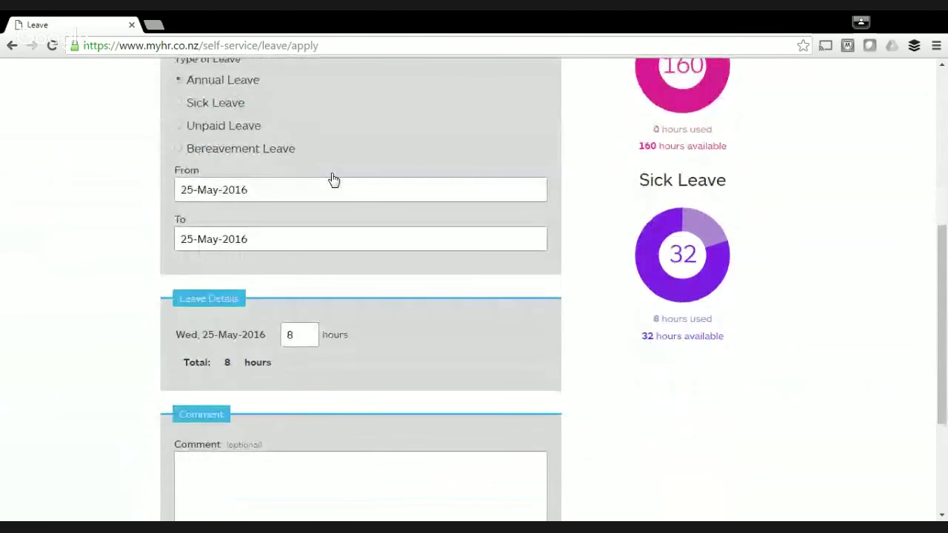
scroll(333, 180, down, 1)
Set the leave to run from 13-Jun-2016 to 24-Jun-2016, totalling 80 hours.
click(387, 143)
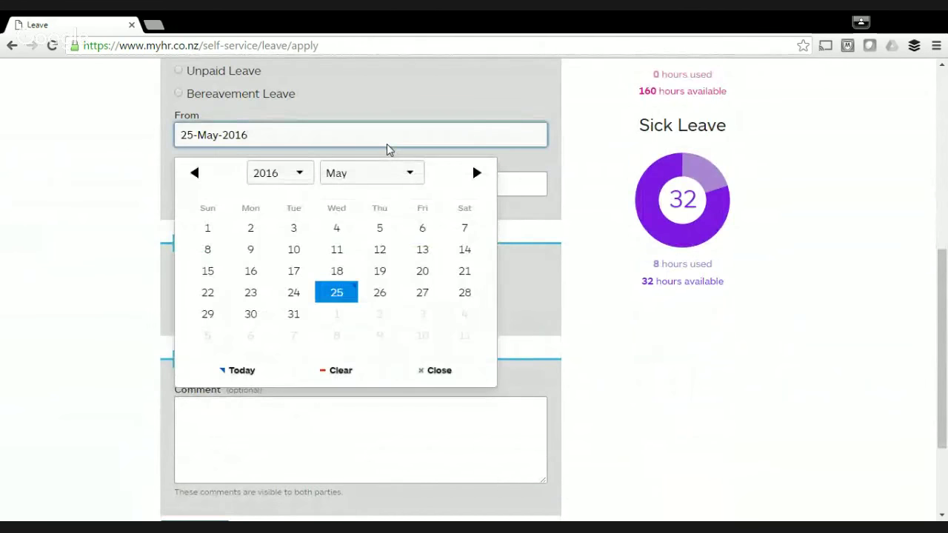
click(392, 180)
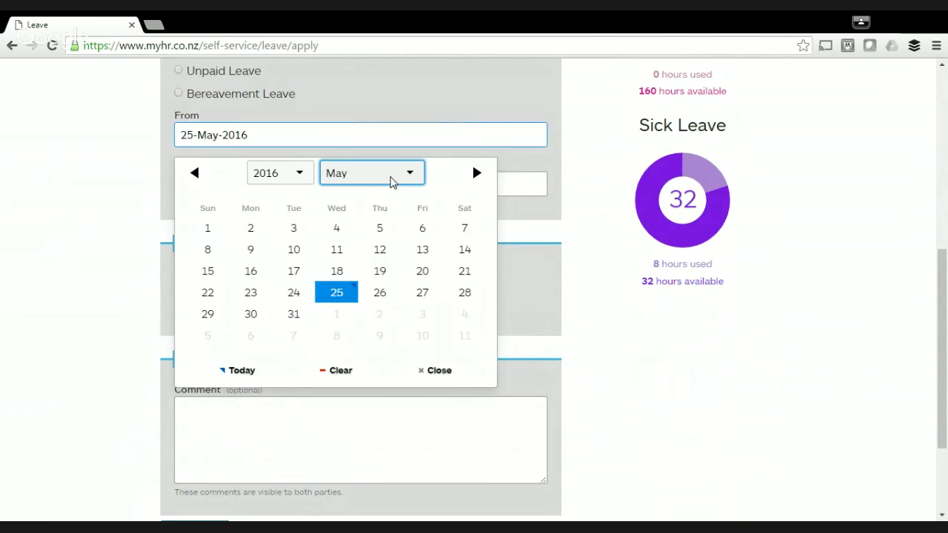
click(361, 259)
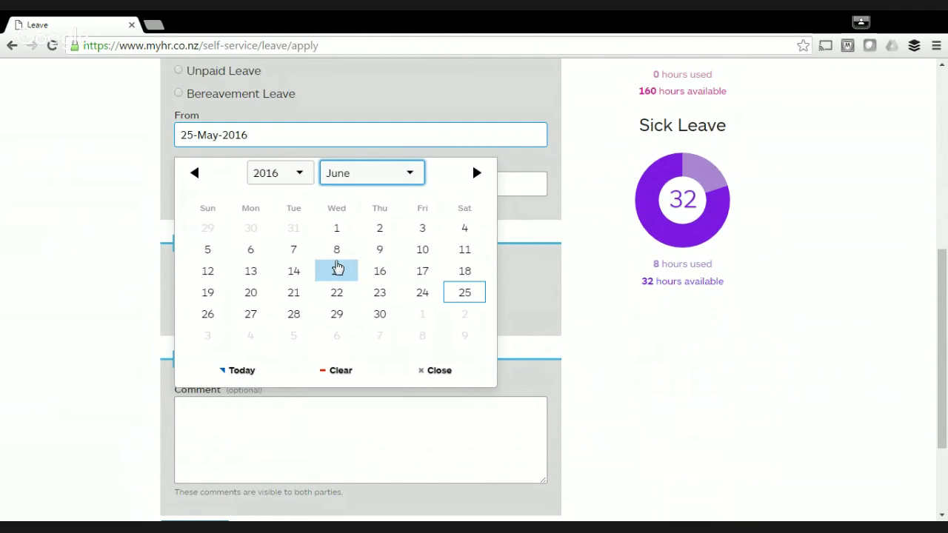
click(250, 271)
click(302, 193)
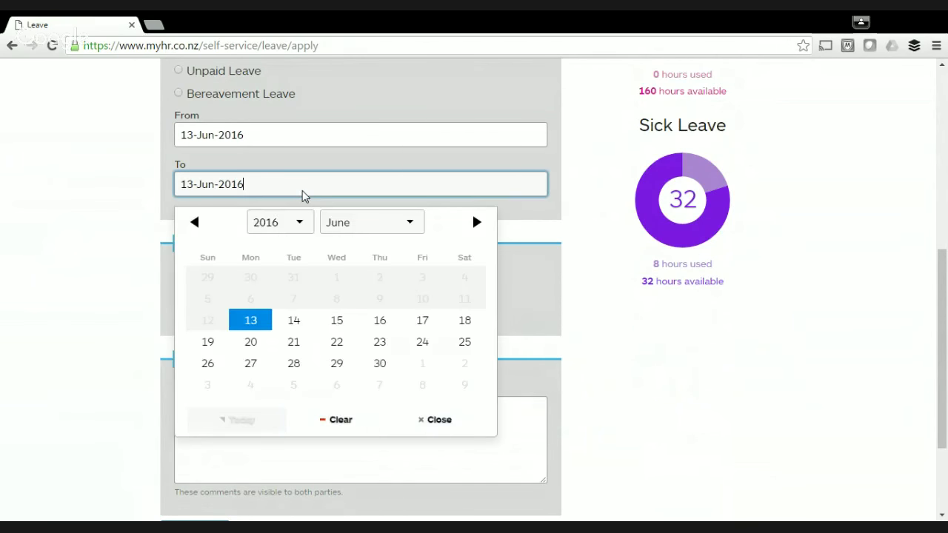
click(419, 343)
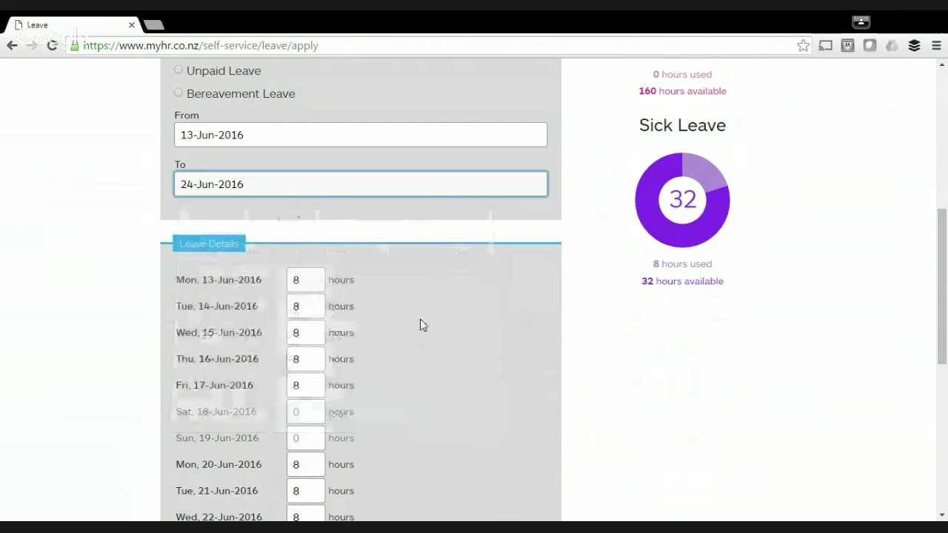
click(65, 260)
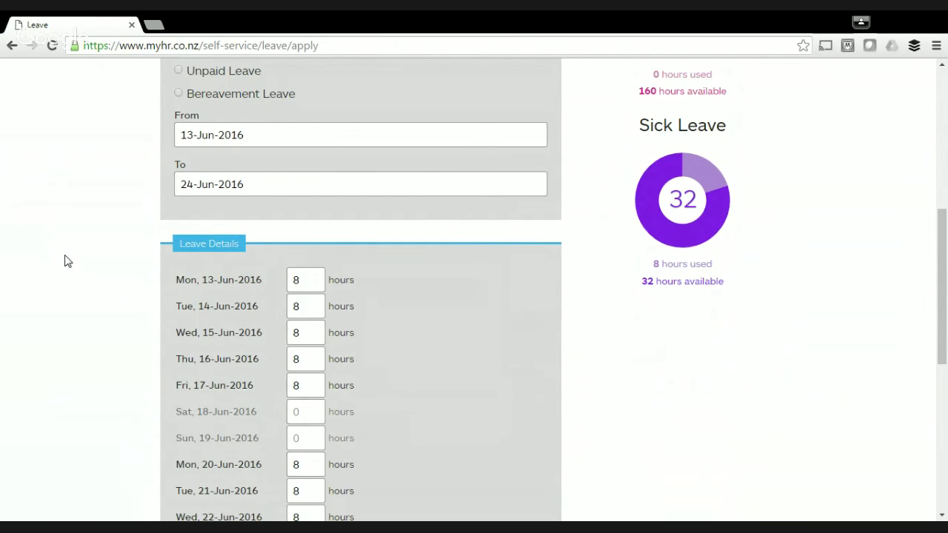
scroll(65, 261, down, 3)
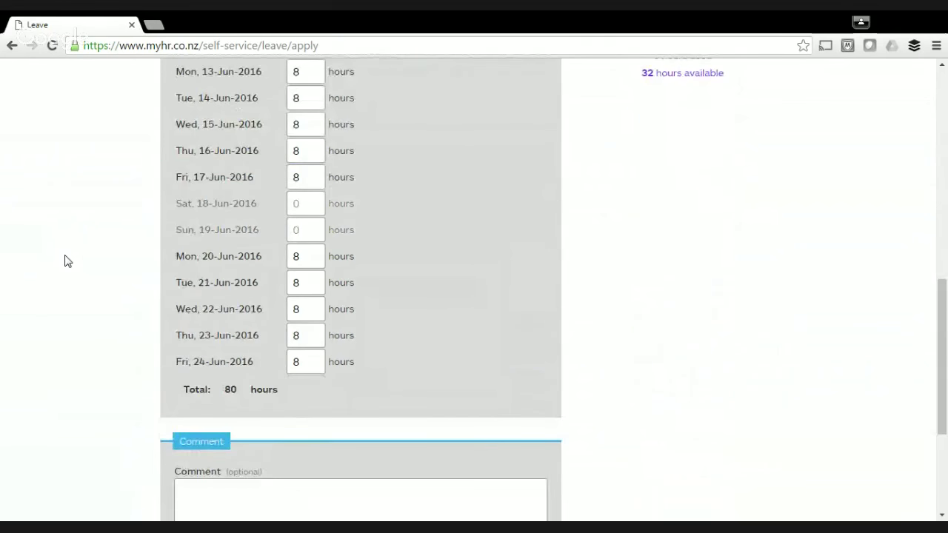
Add the comment 'I want to go to Bali surfing', save the request and dismiss the confirmation.
scroll(65, 261, up, 1)
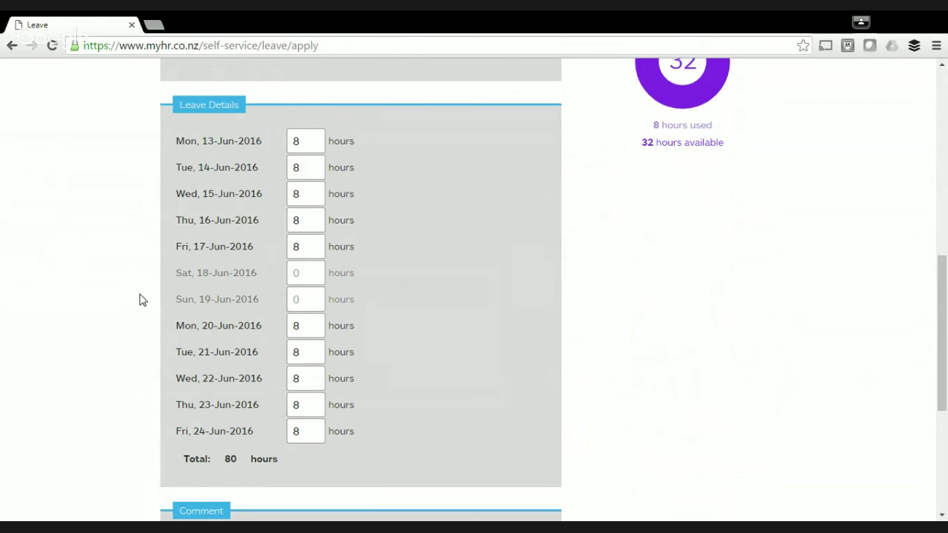
scroll(143, 300, down, 1)
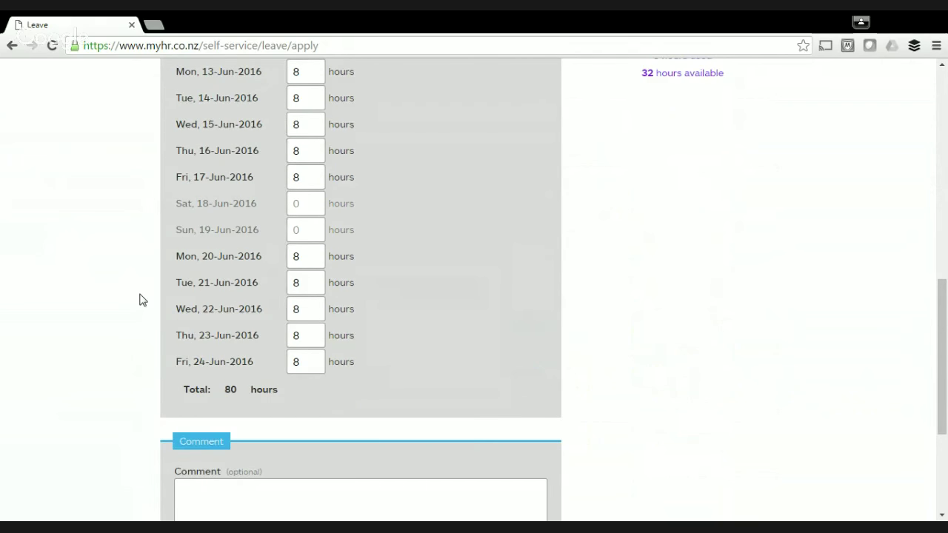
scroll(143, 299, down, 3)
click(217, 292)
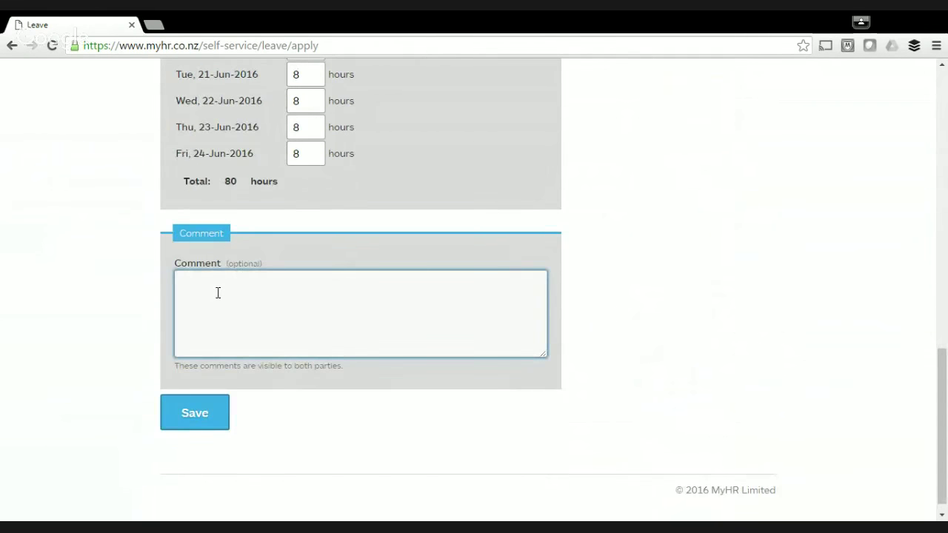
text(I want to go to BAI)
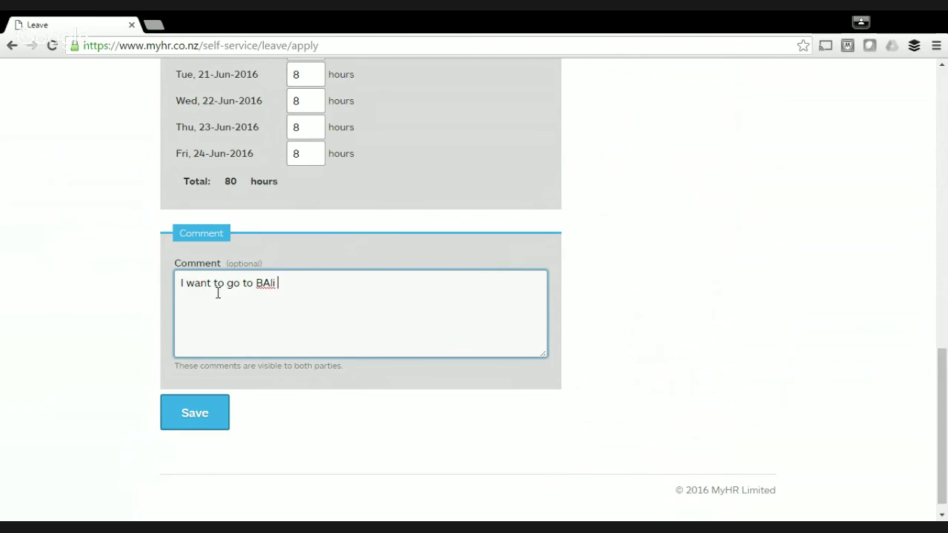
key(BackSpace)
key(BackSpace)
text(ali surfing)
click(199, 419)
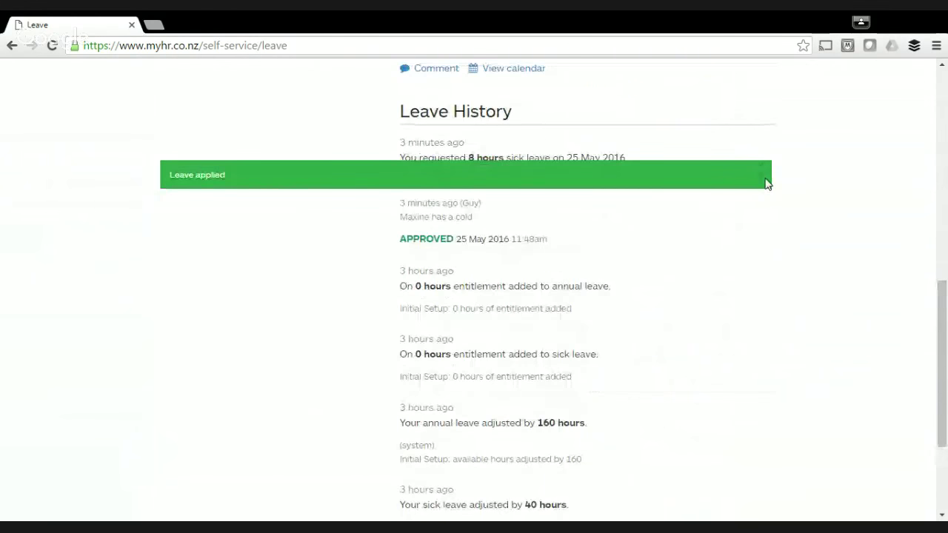
click(765, 180)
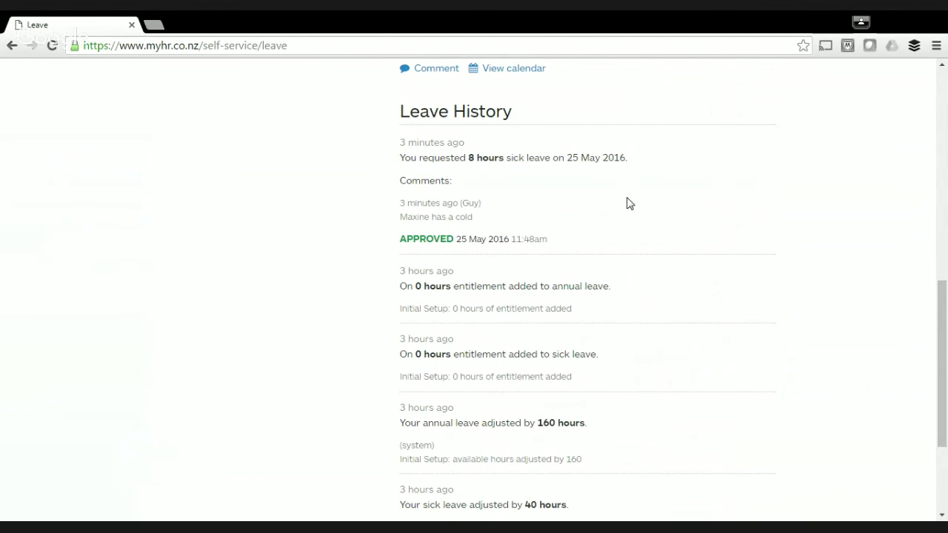
scroll(626, 204, up, 10)
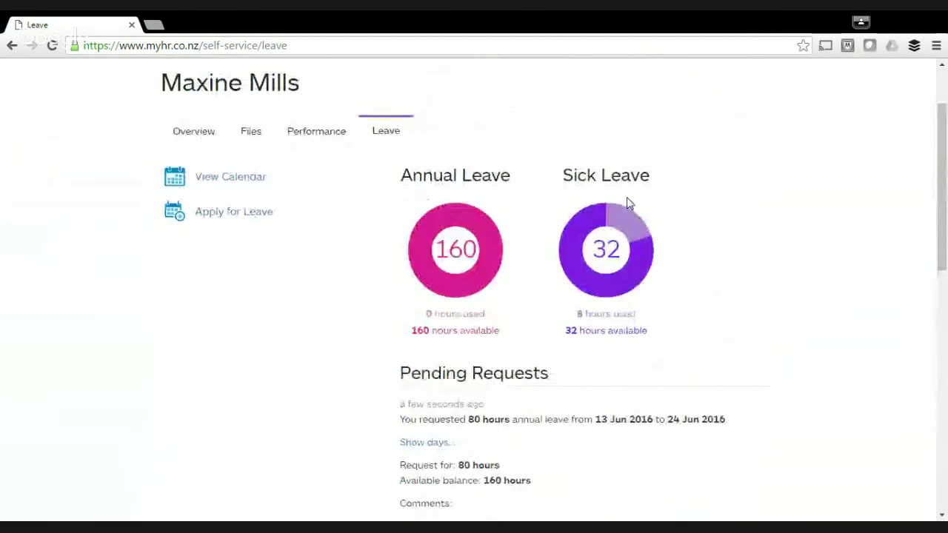
click(323, 74)
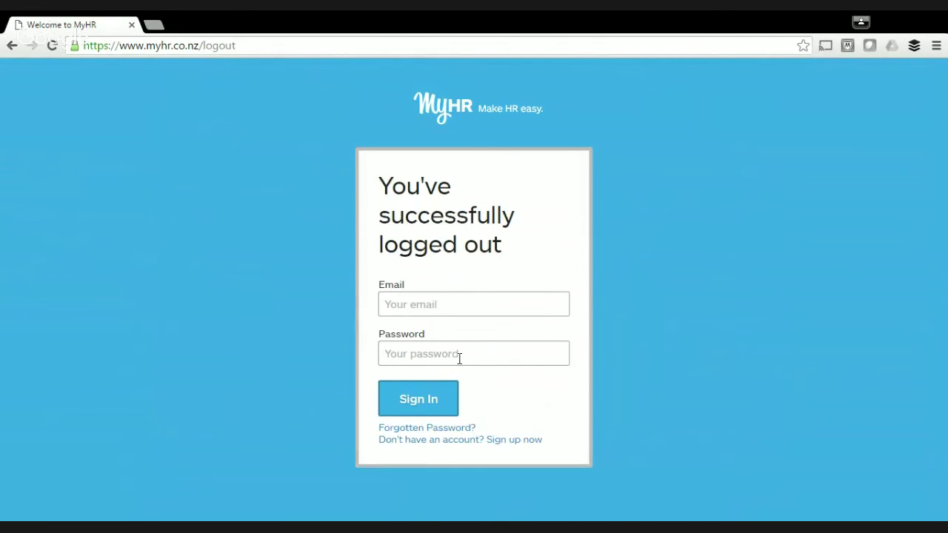
click(478, 297)
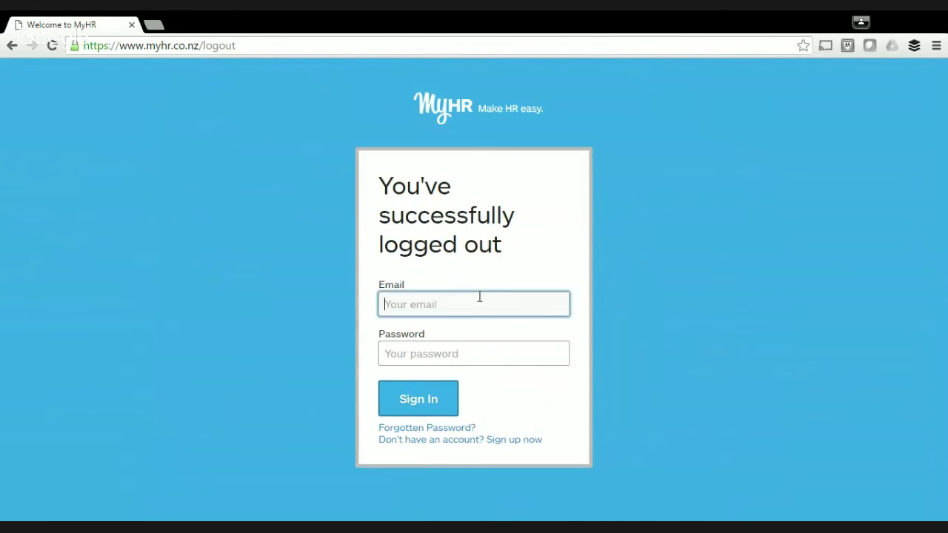
text(g)
key(BackSpace)
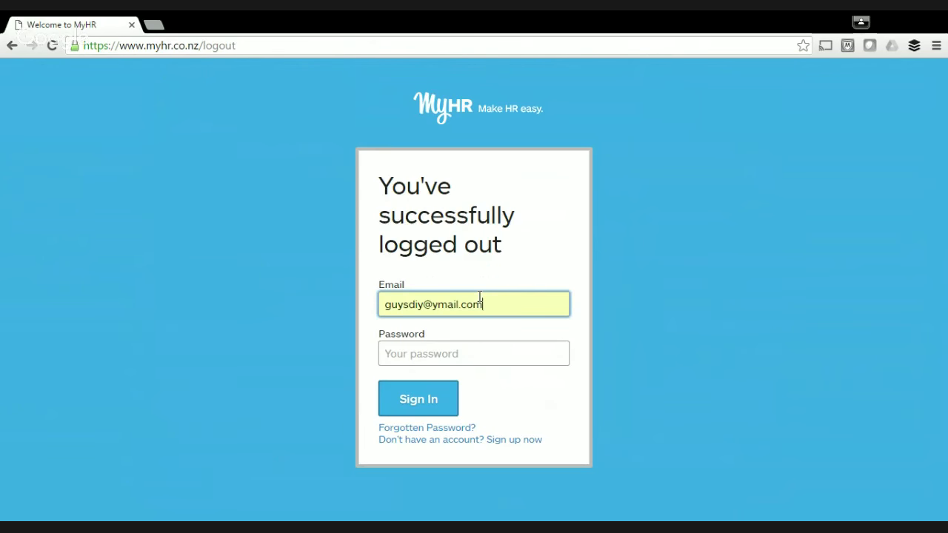
key(Tab)
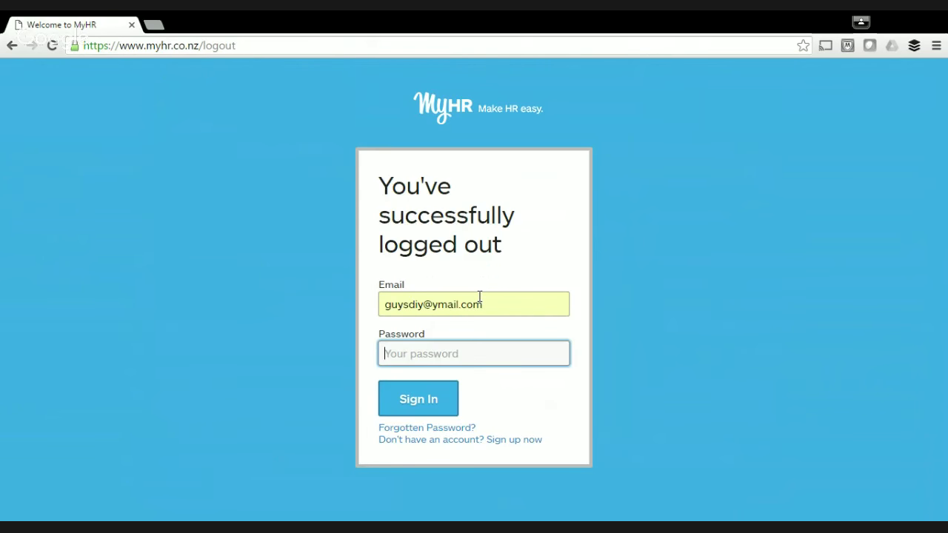
text(********)
key(Return)
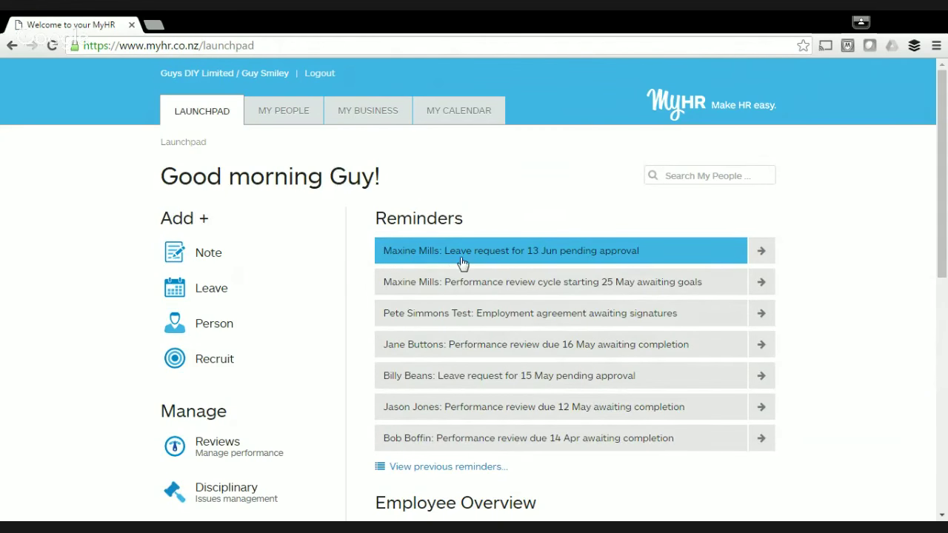
click(525, 267)
Create a note for the employee found by searching 'max', saying she'll be off work for 3 months.
click(207, 253)
click(179, 171)
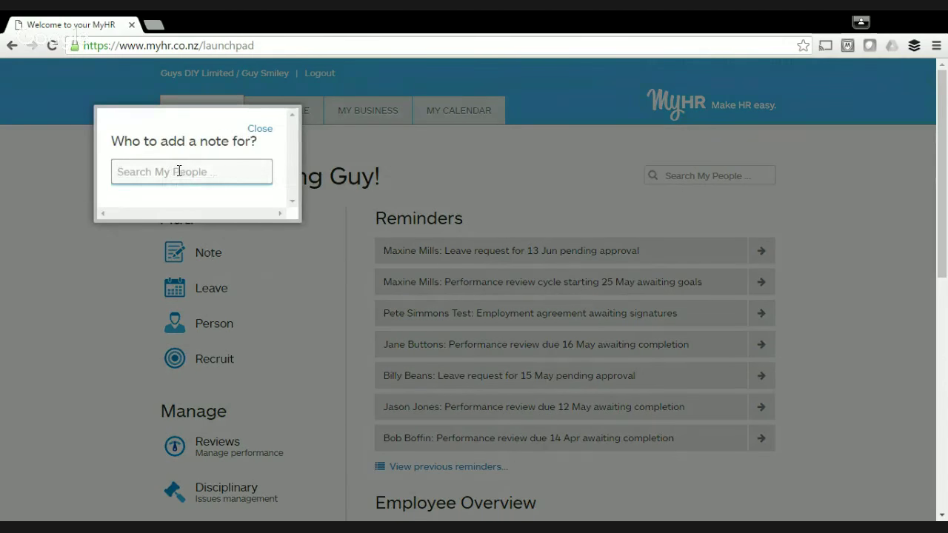
text(max)
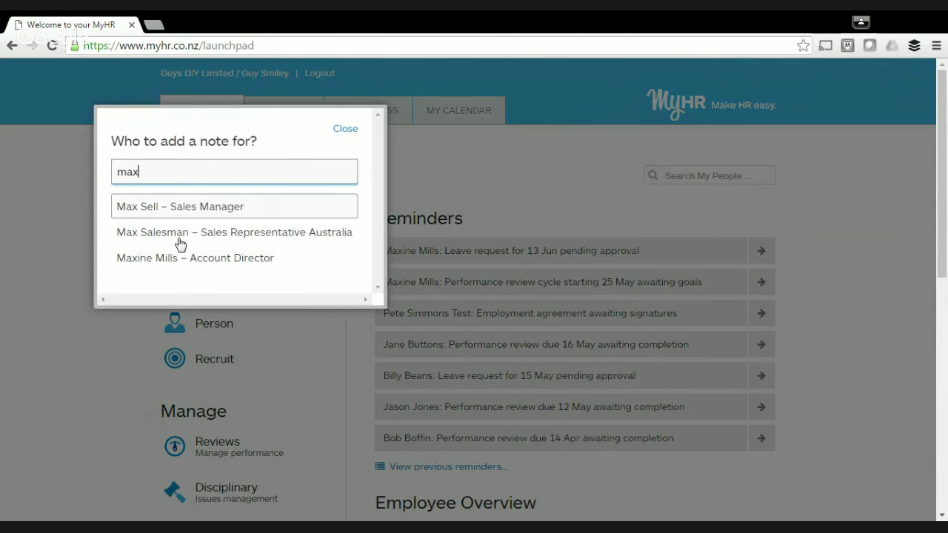
click(187, 259)
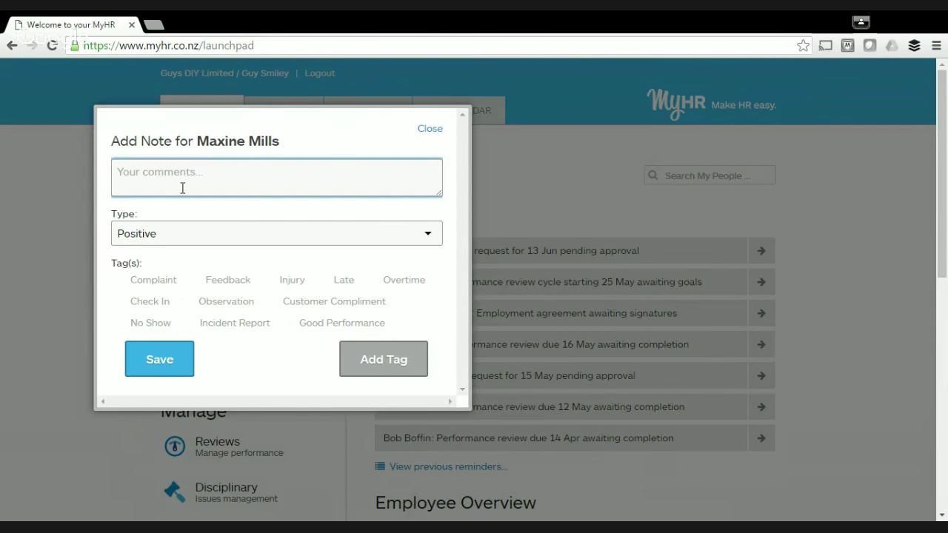
text(Maxine is)
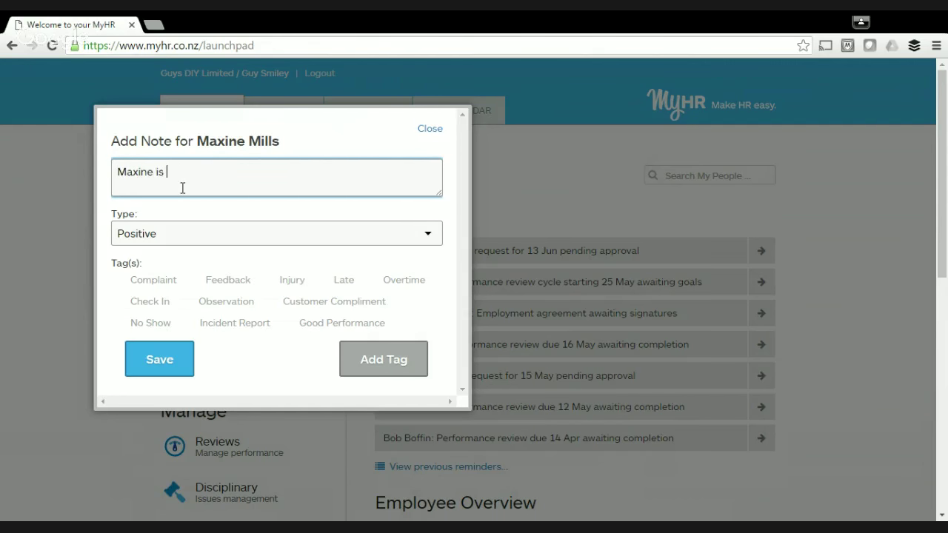
text( going to be on telly so)
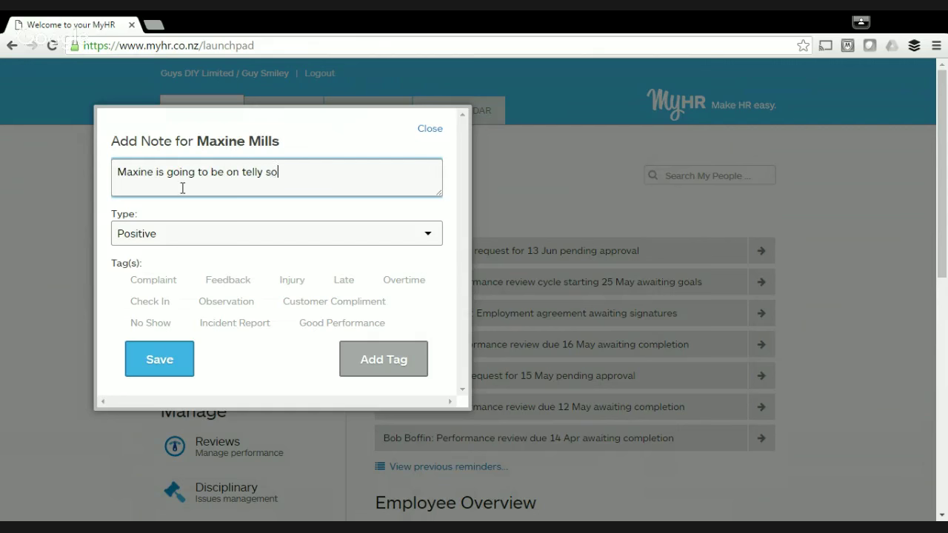
text( will be off work for 3 month)
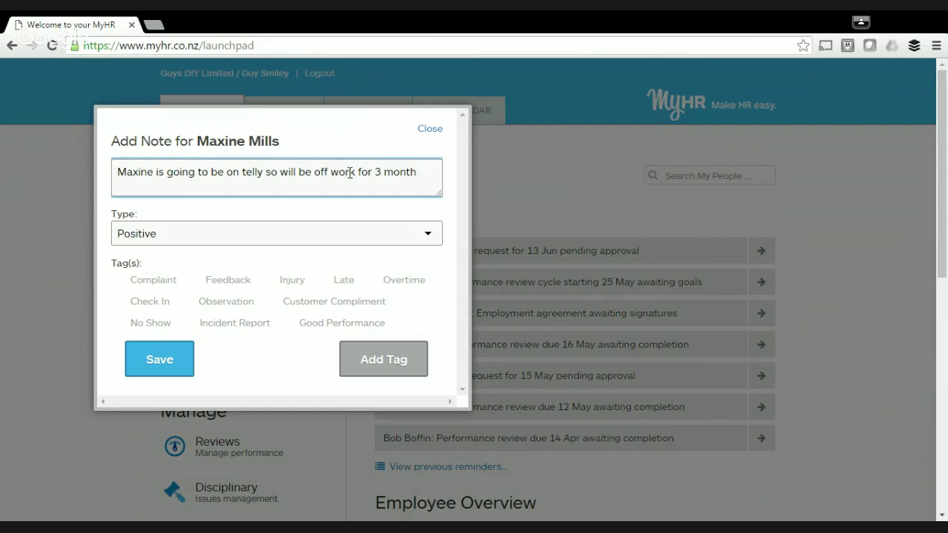
text(s)
Tag the note 'TV leave' and save it.
click(384, 359)
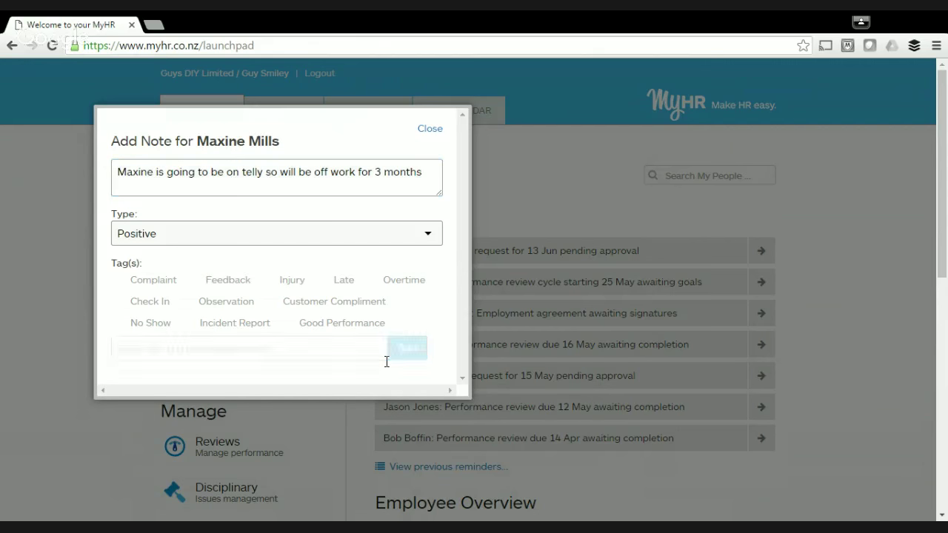
click(136, 349)
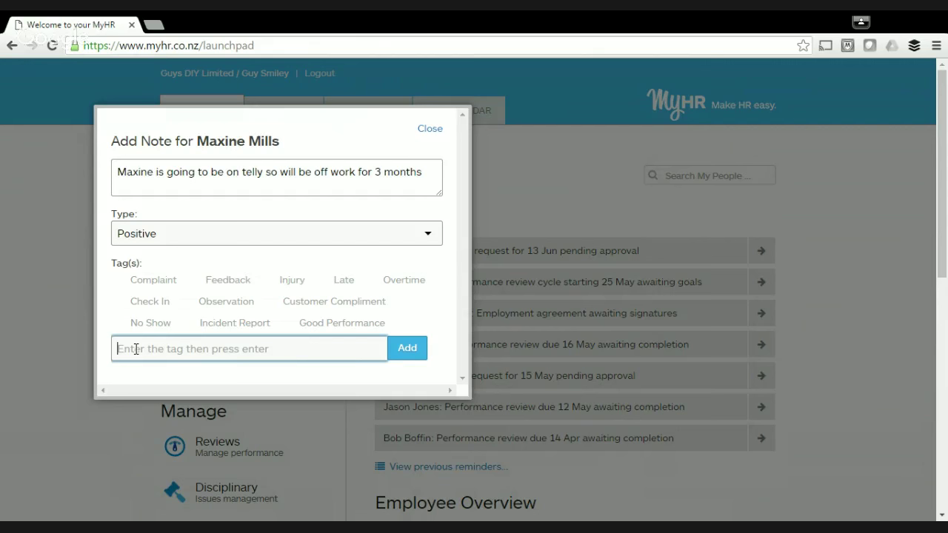
text(TV leave)
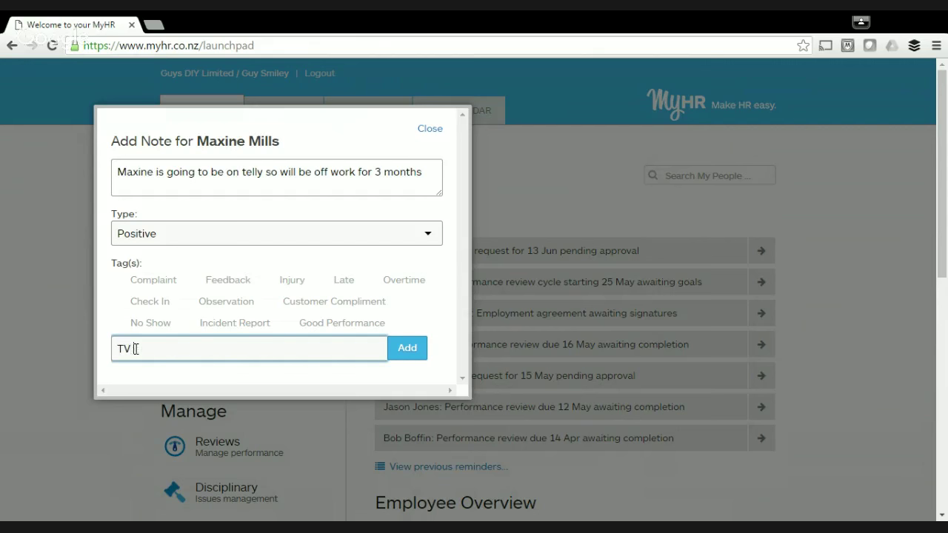
click(400, 349)
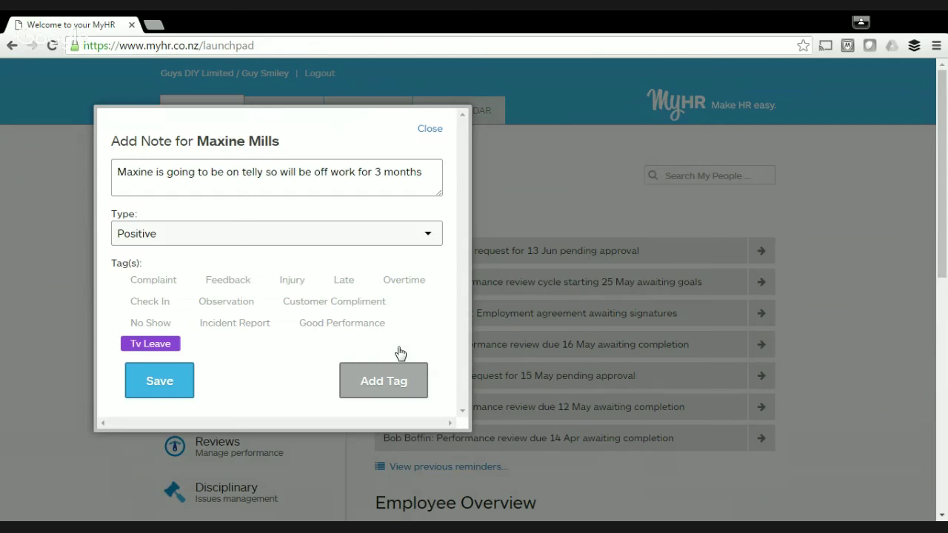
click(161, 379)
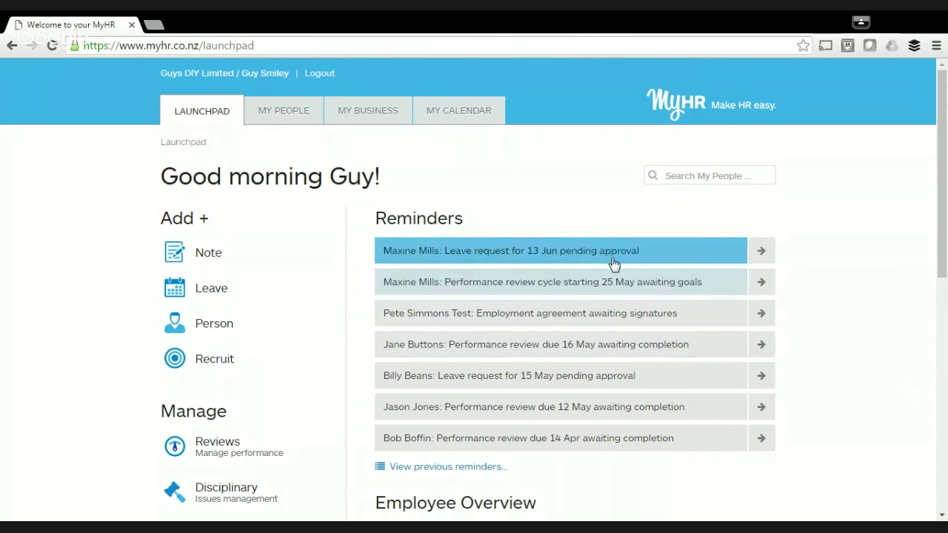
Open the employee's Leave tab from the reminder and scroll to the pending 80-hour request.
click(763, 251)
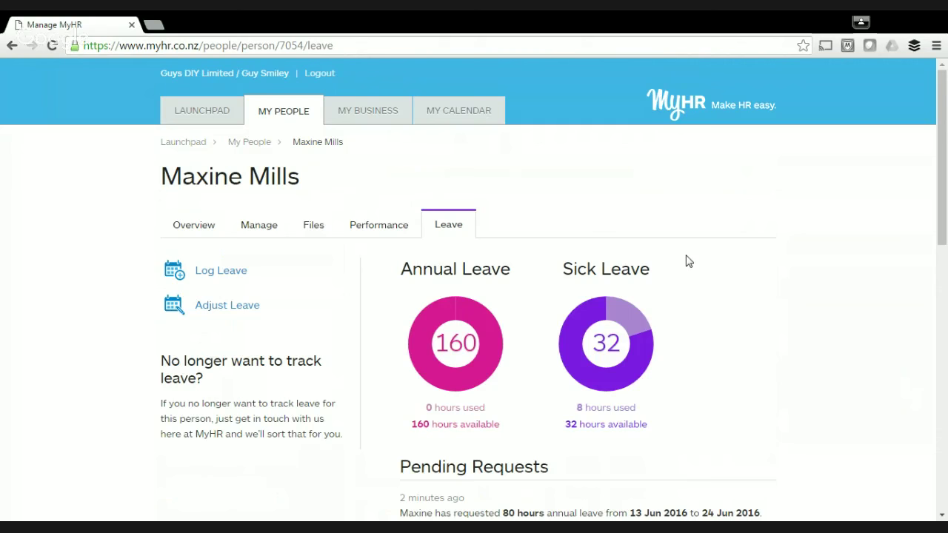
scroll(687, 261, down, 4)
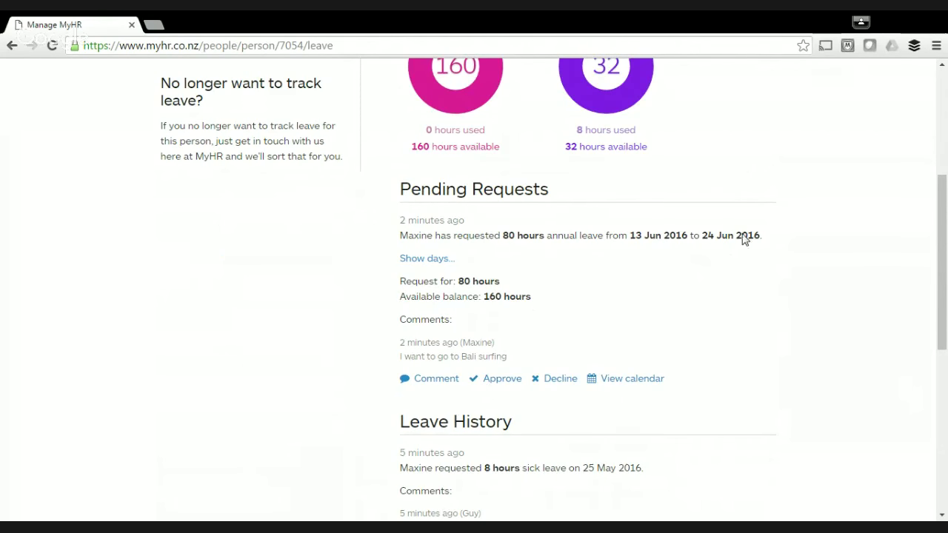
scroll(792, 234, down, 1)
scroll(793, 234, down, 1)
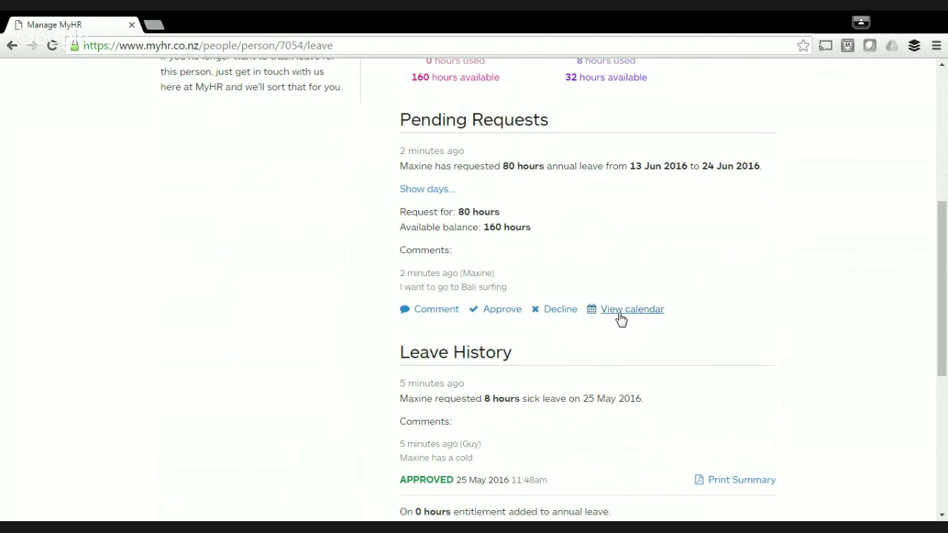
Approve the pending request with the comment 'Have a great trip!!' and dismiss the banner.
click(509, 311)
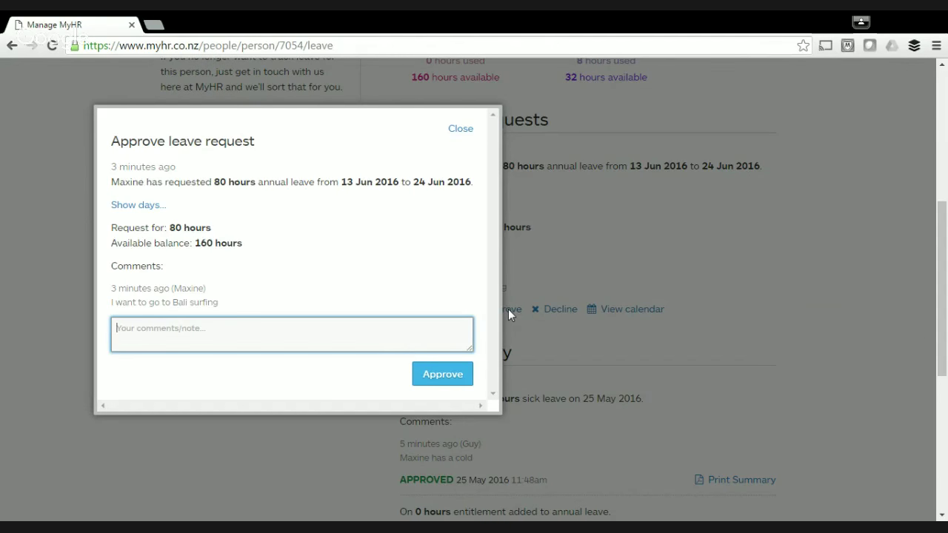
text(Have a great trip!!)
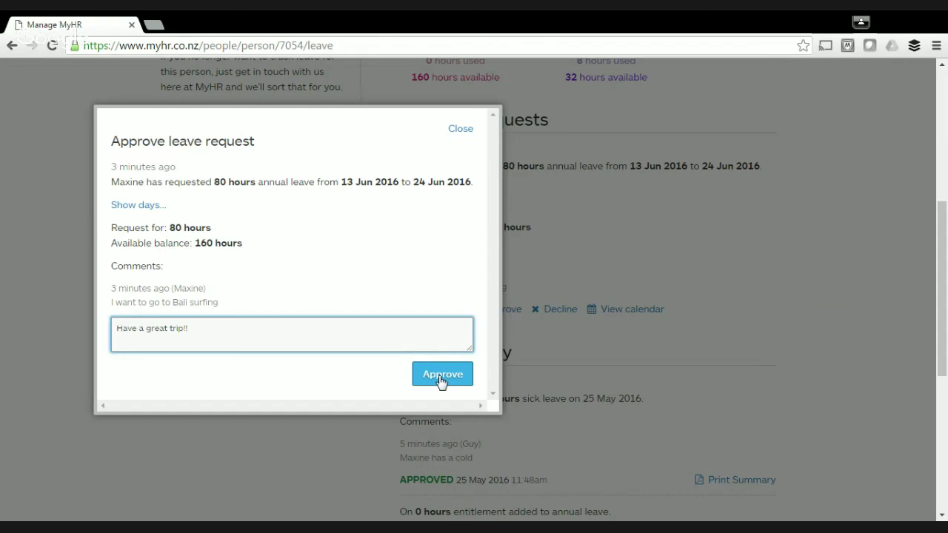
click(442, 376)
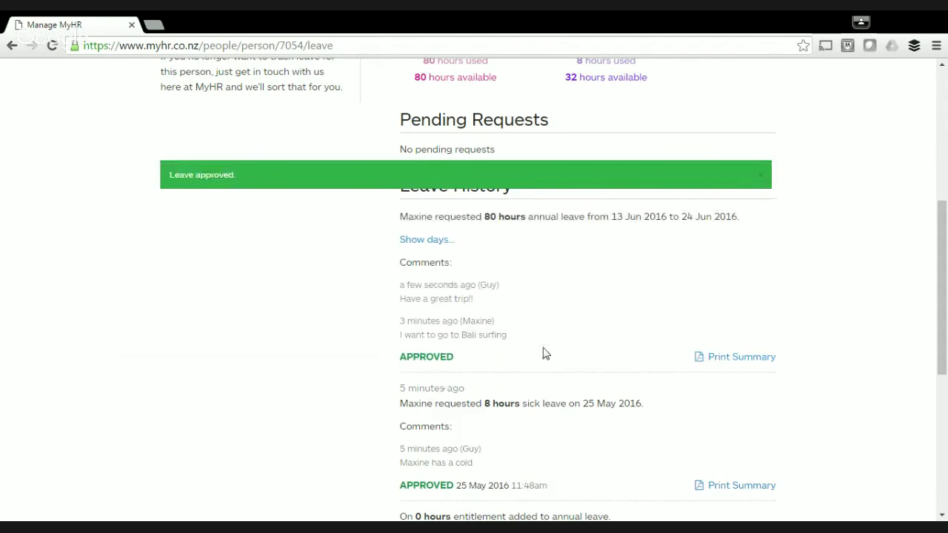
click(759, 180)
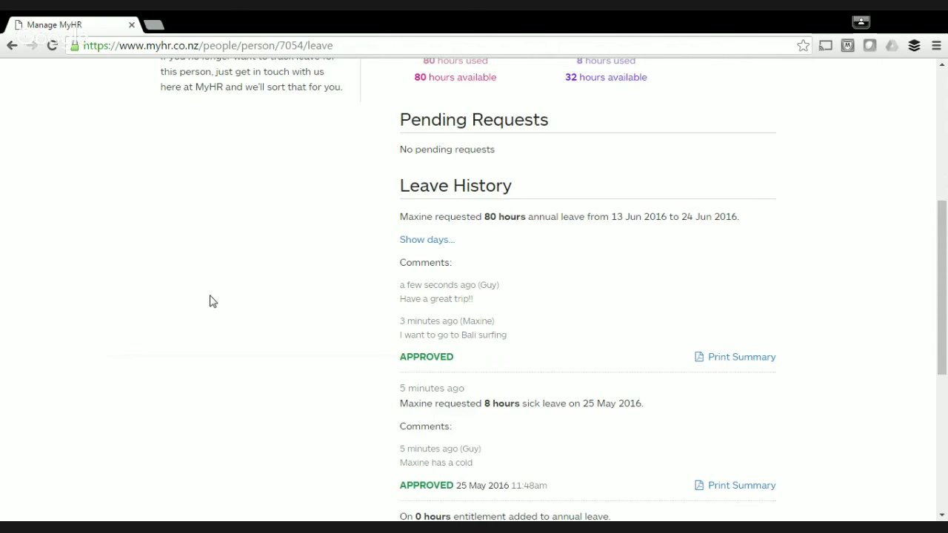
scroll(211, 301, up, 5)
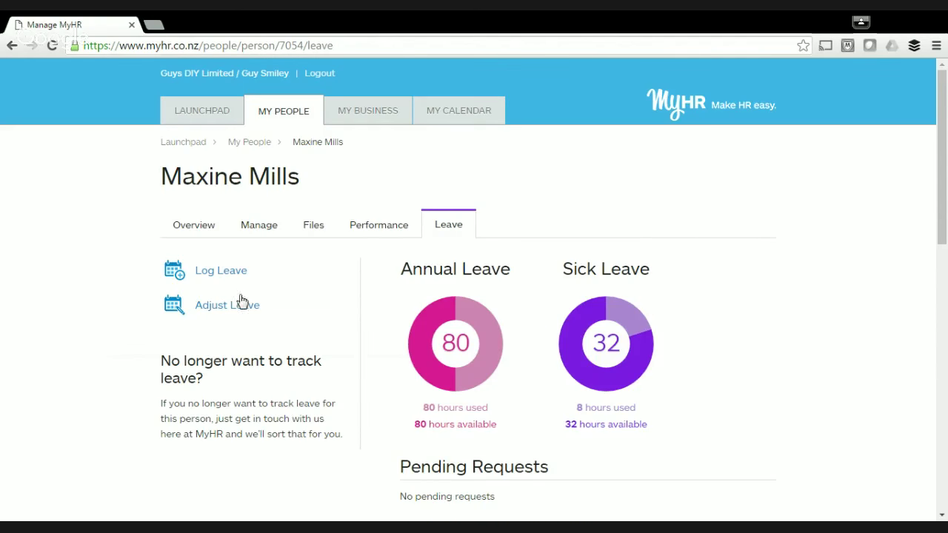